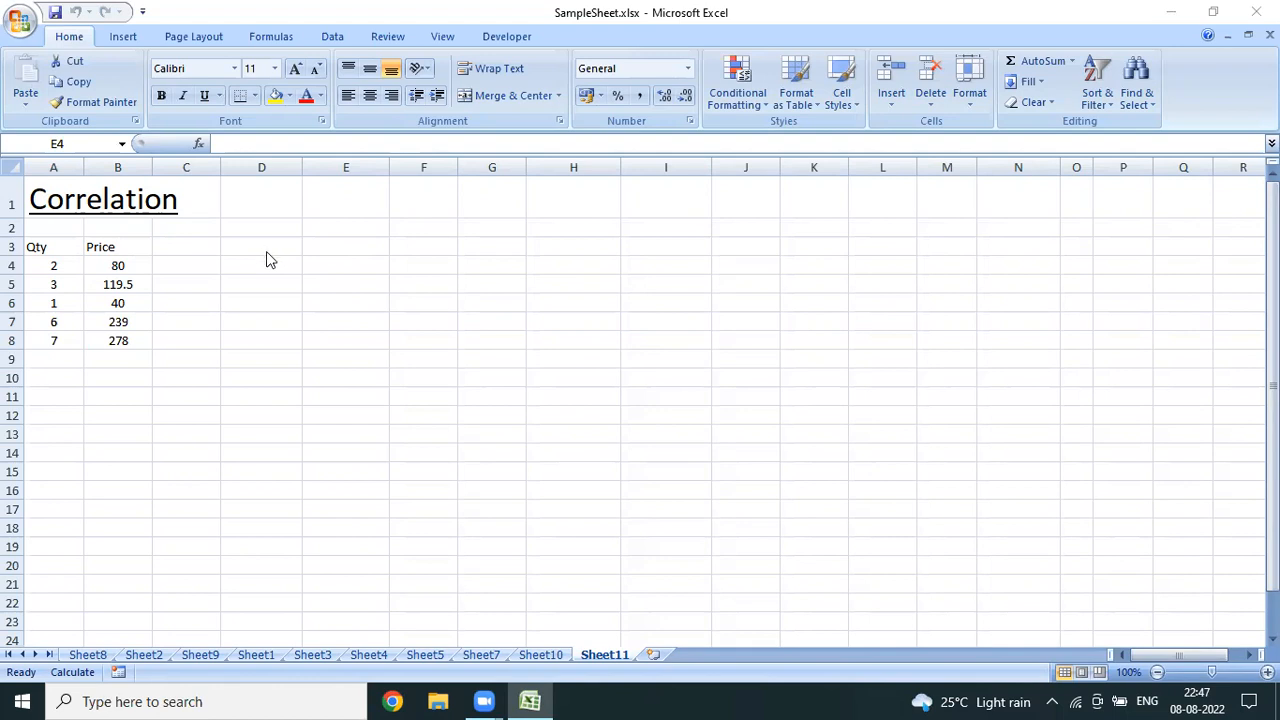
Calculate the correlation between the Qty values A4:A8 and the Price values B4:B8 in cell D6 with the CORREL function
click(240, 300)
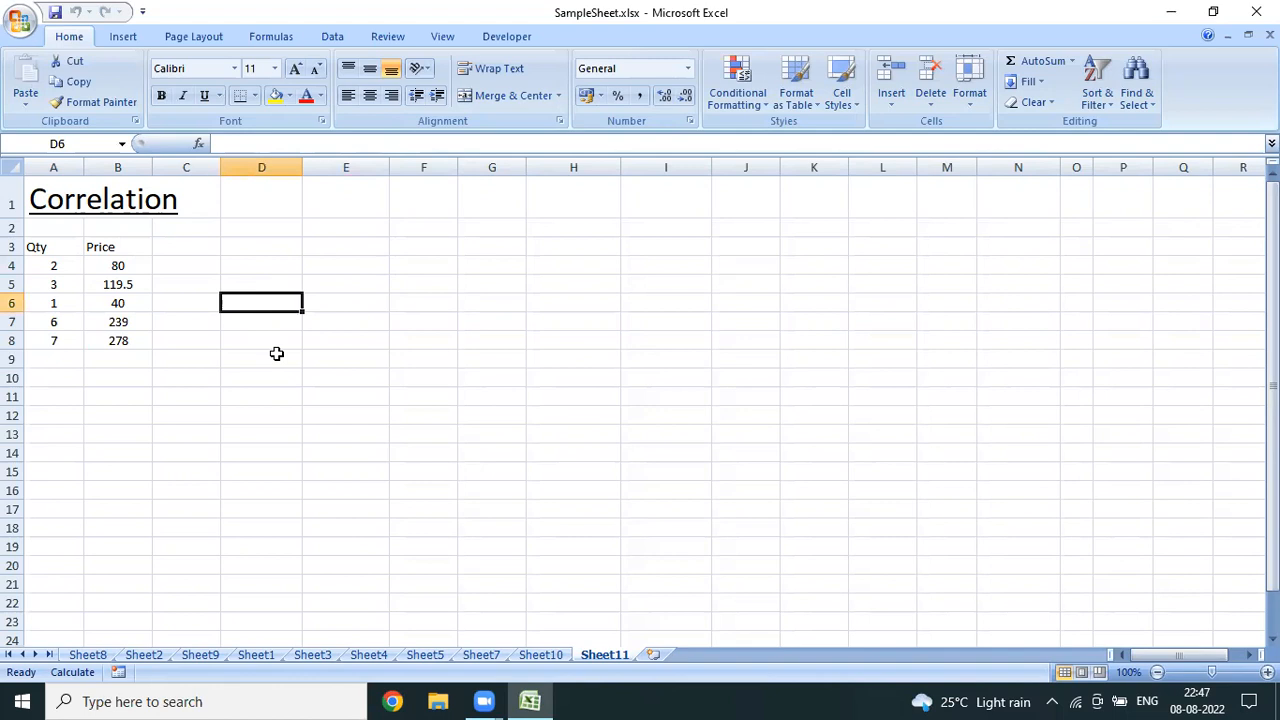
text(=cor)
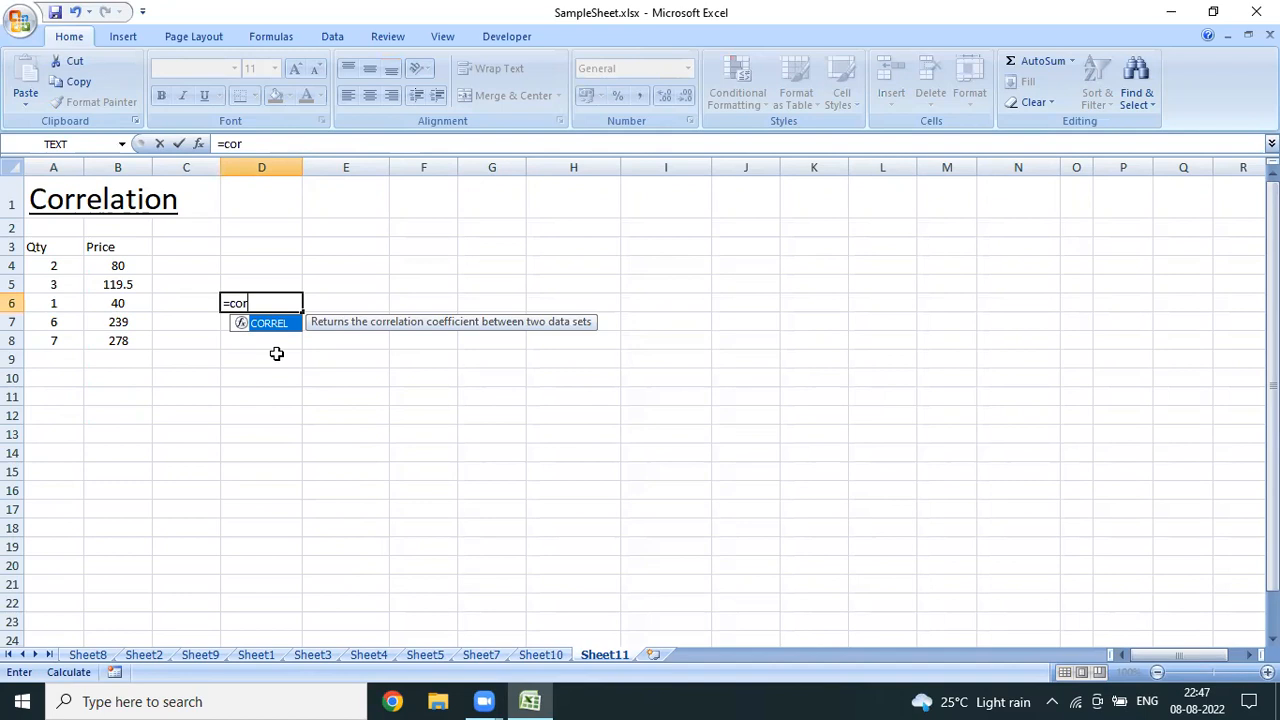
key(Tab)
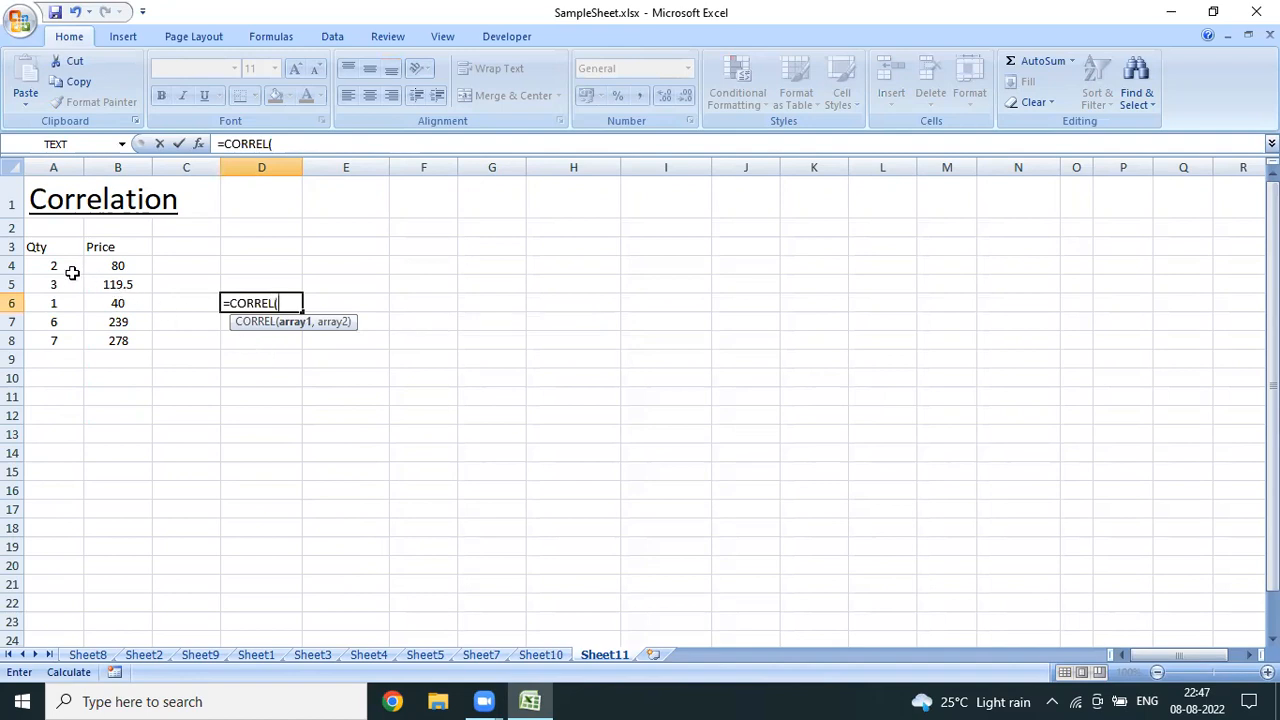
drag(59, 262, 52, 338)
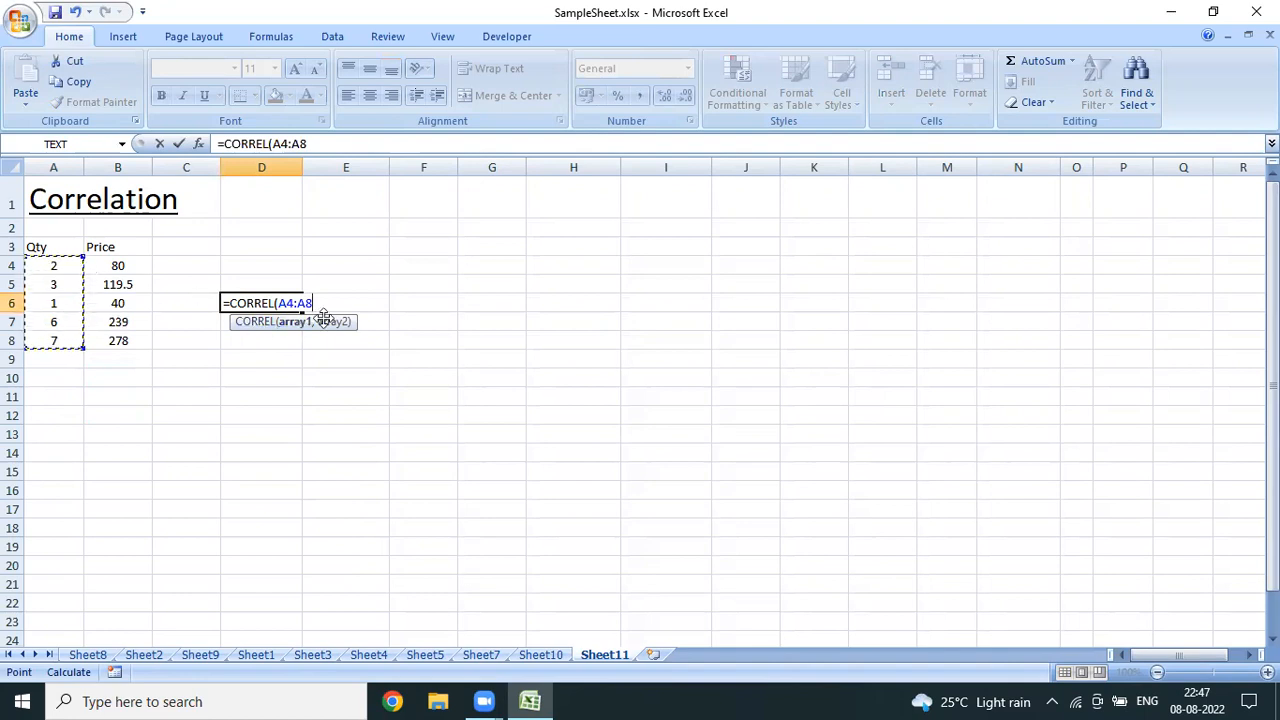
text(,)
click(132, 265)
drag(132, 265, 123, 340)
key(Return)
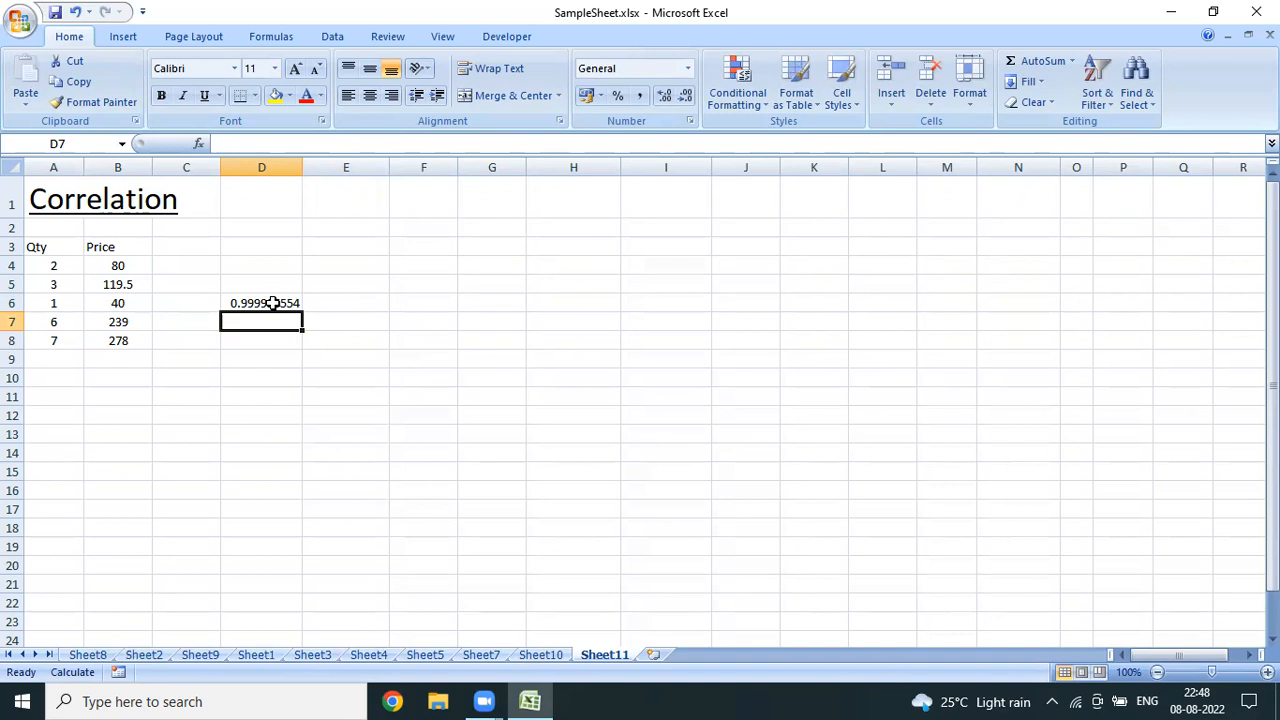
click(58, 267)
drag(84, 281, 108, 338)
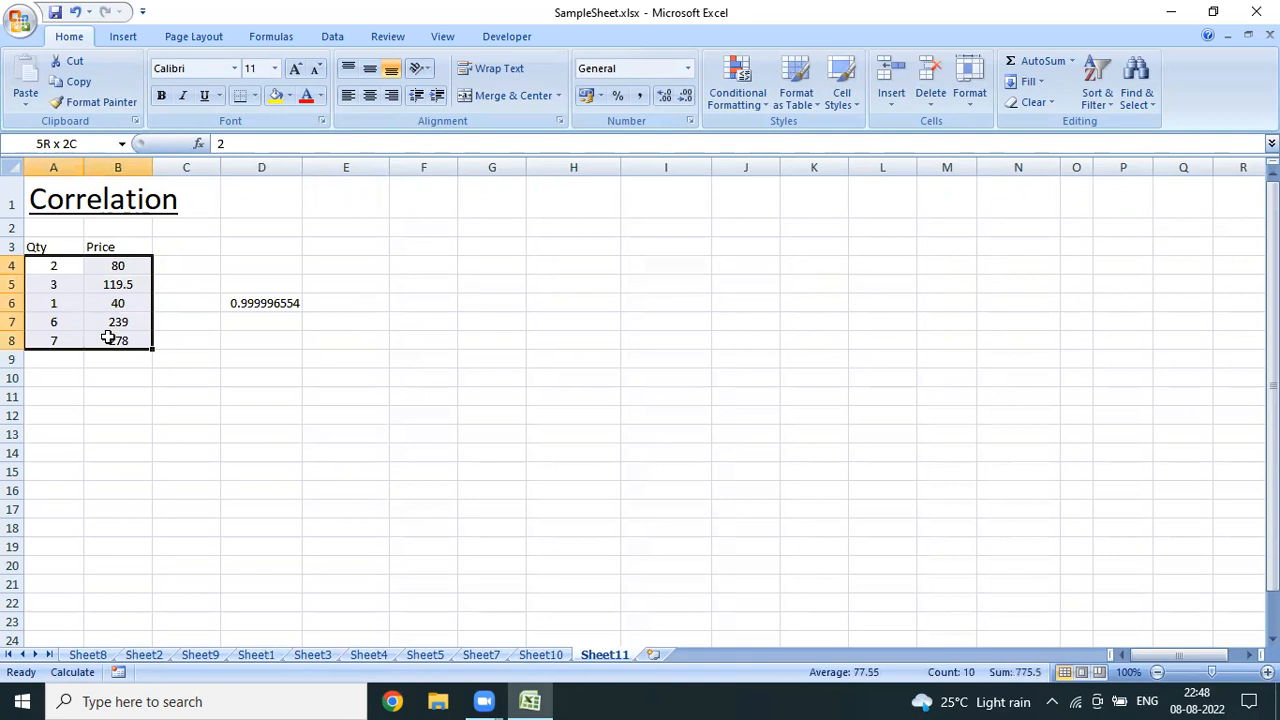
click(275, 337)
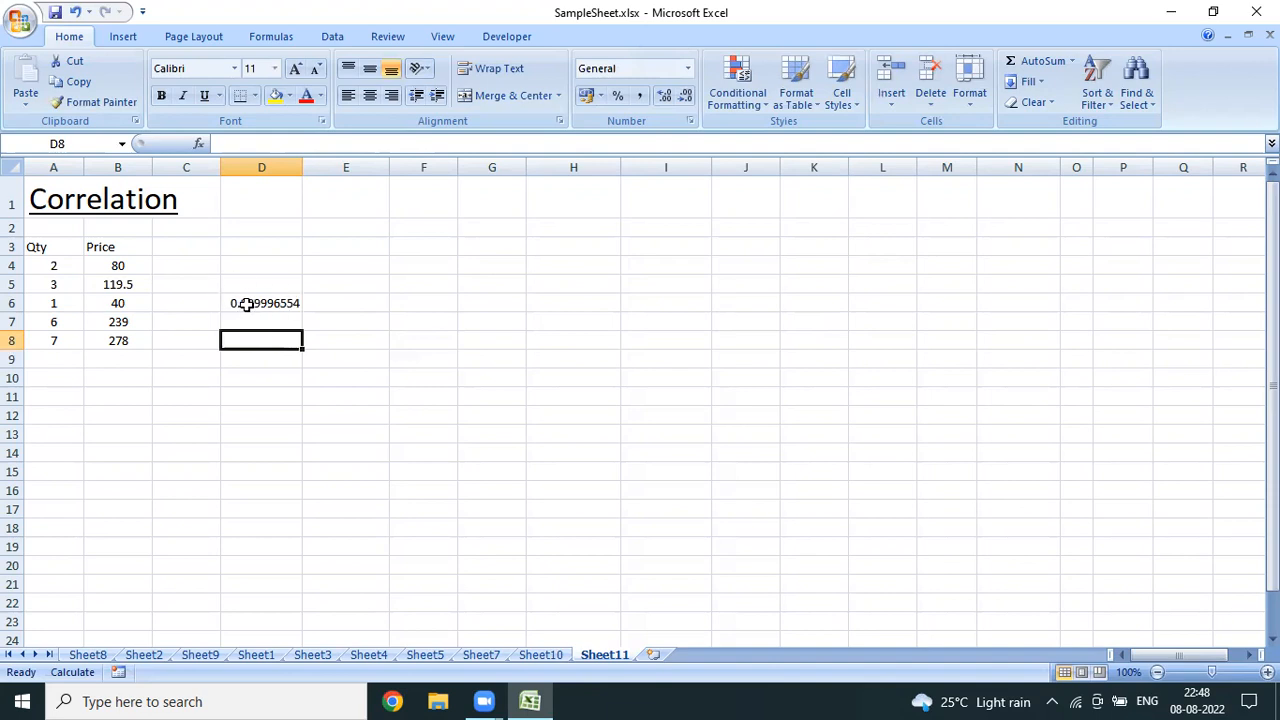
Clear cell D6 and re-enter the correlation formula =CORREL(A4:A8,B4:B8) in it
click(254, 320)
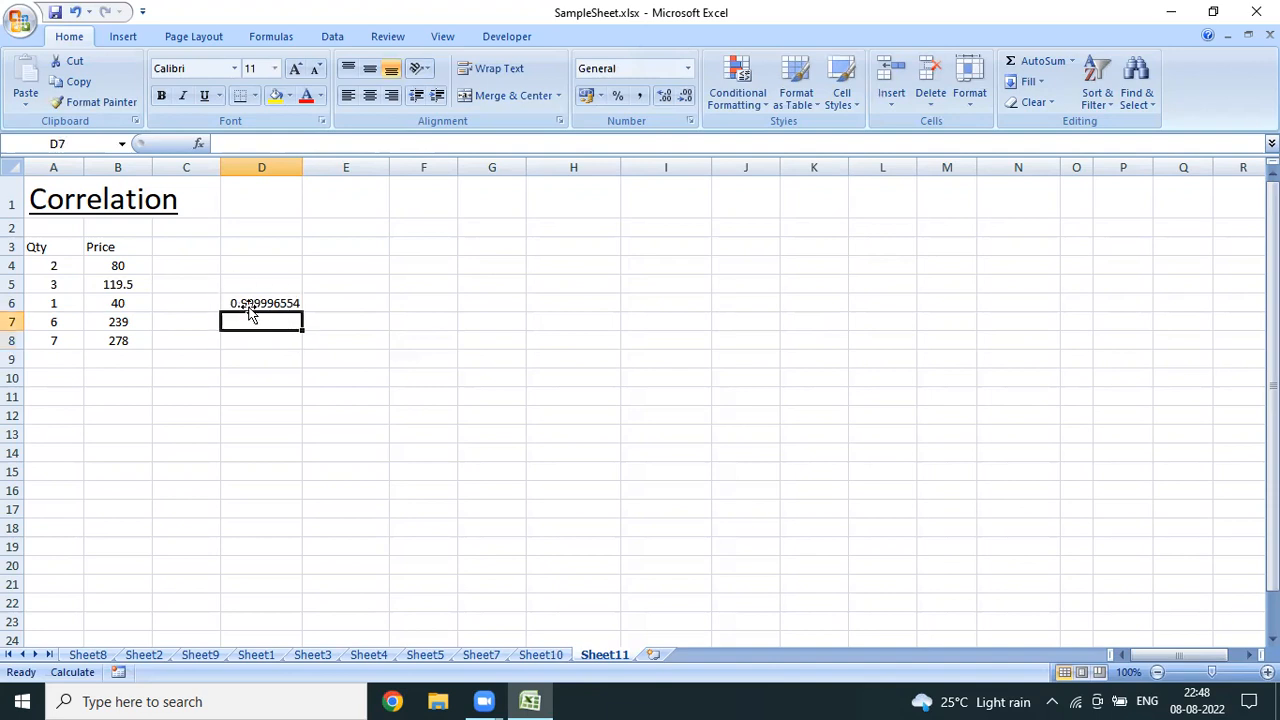
key(Up)
key(BackSpace)
text(=)
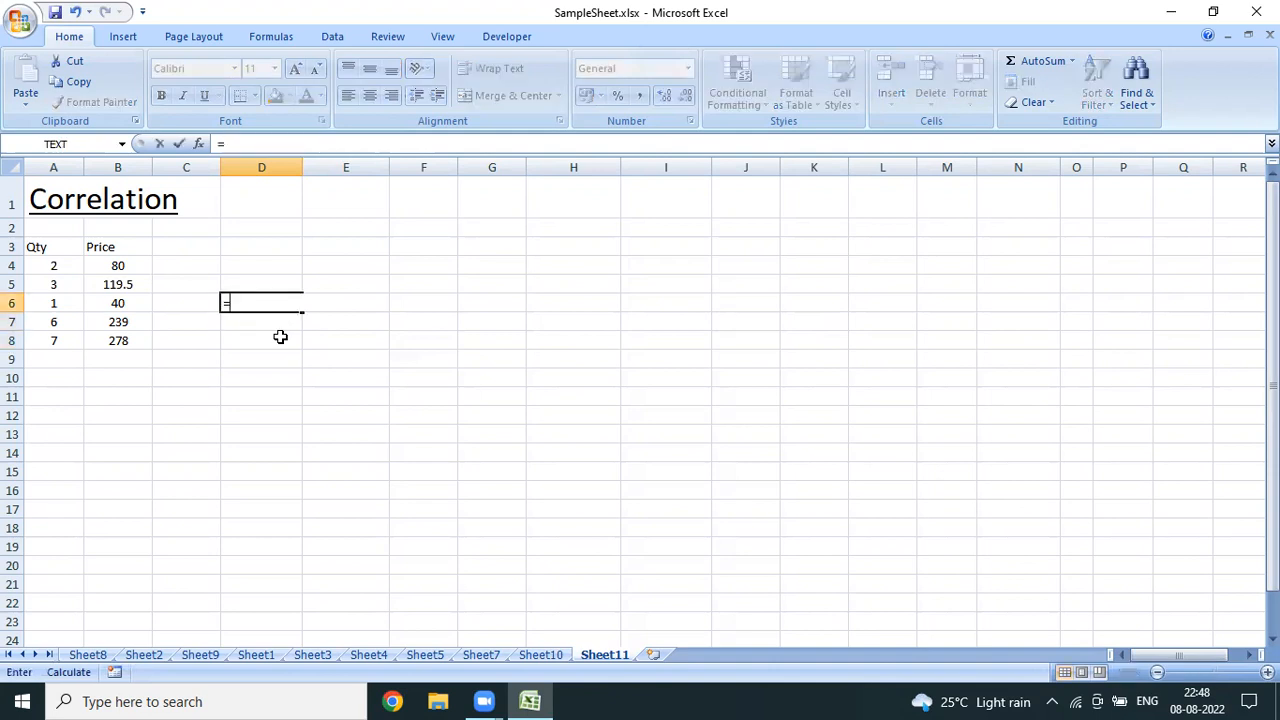
text(corr)
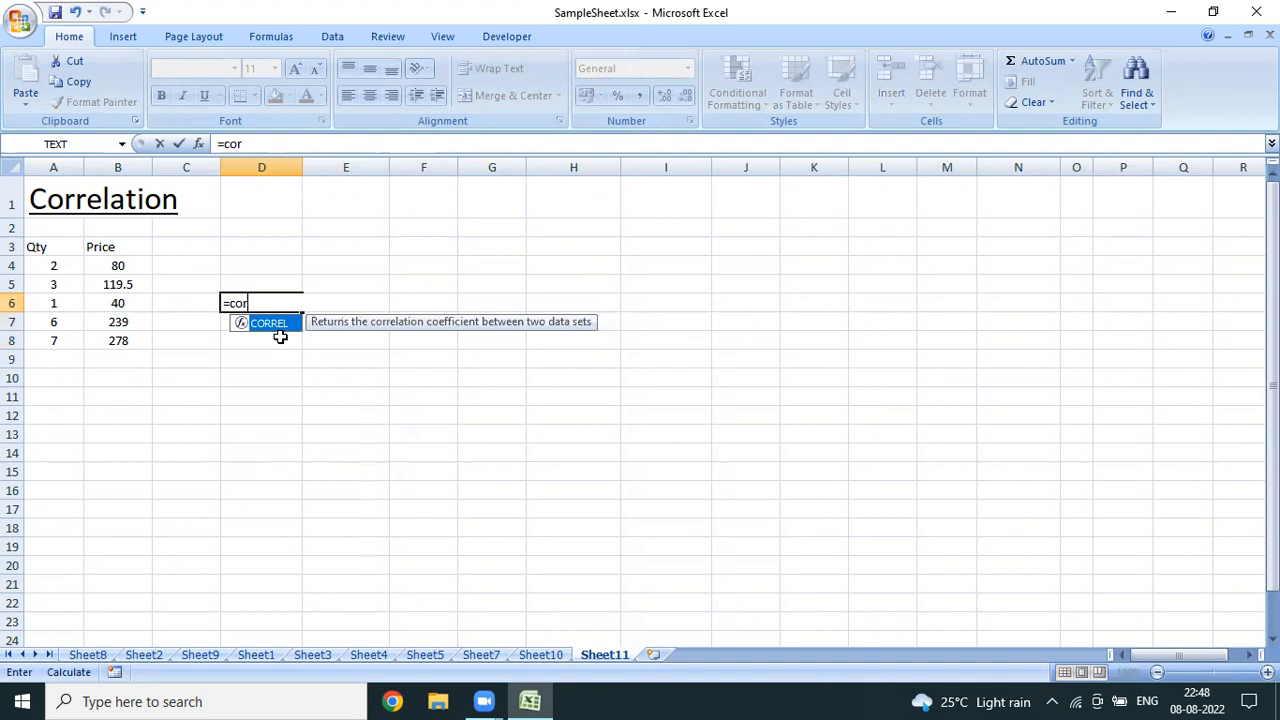
key(Tab)
drag(55, 268, 52, 337)
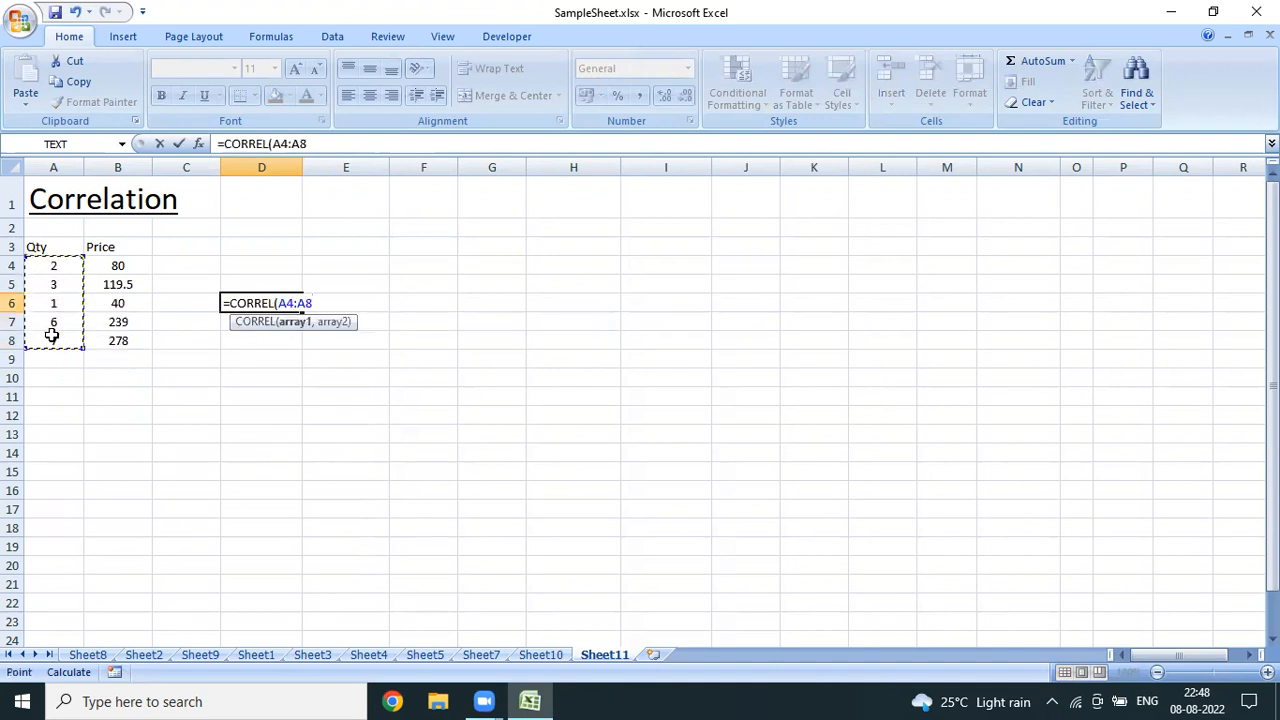
text(,)
click(128, 266)
drag(128, 266, 124, 332)
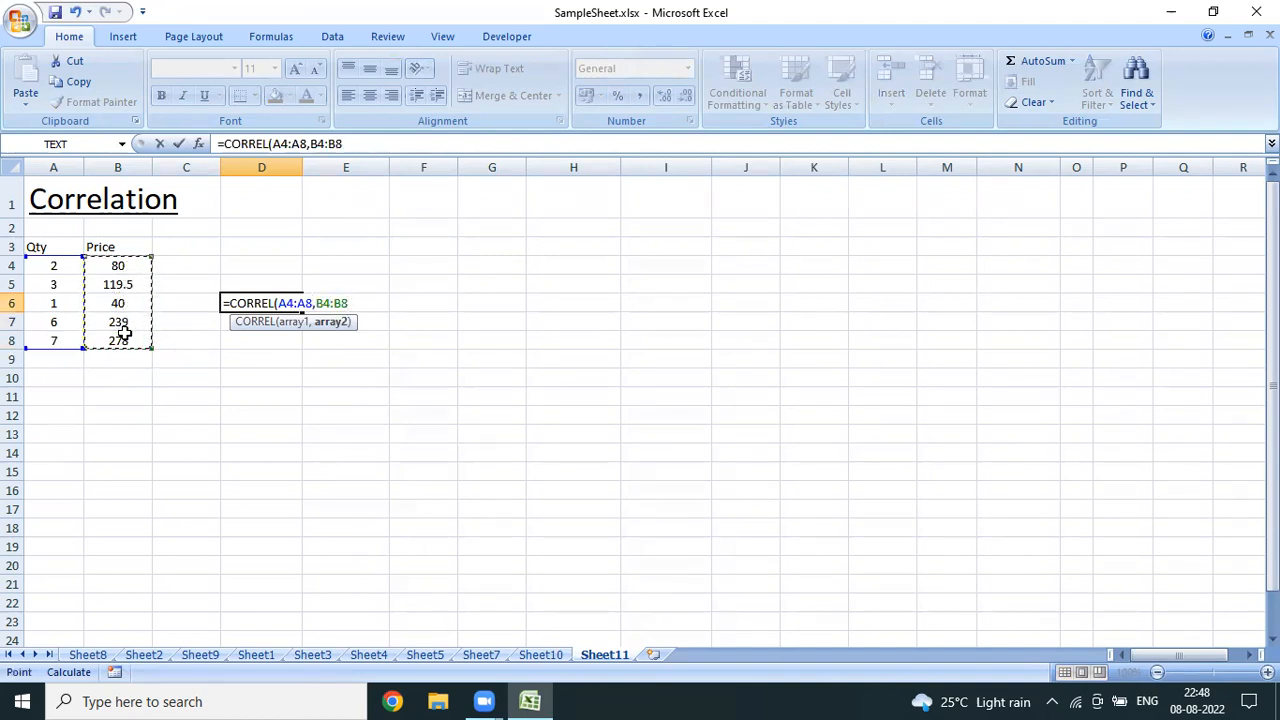
key(Return)
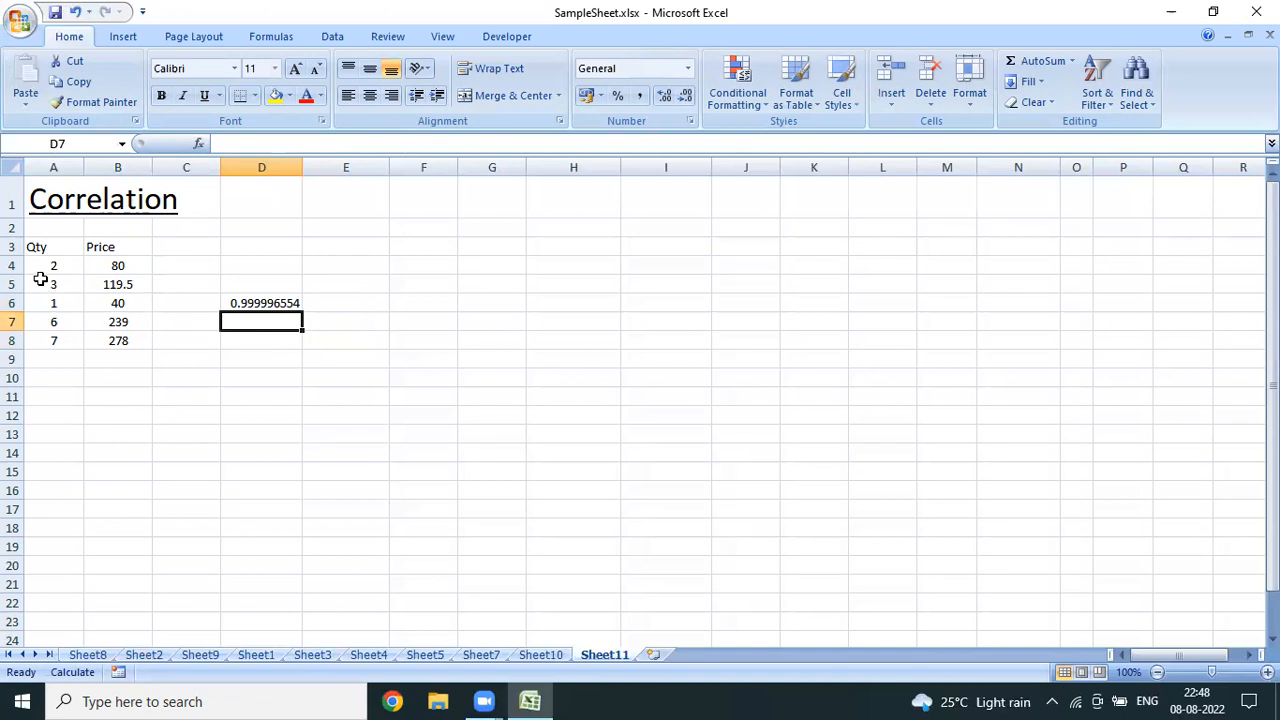
Examine the Qty and Price data in A4:B8 together with the correlation formula in D6
drag(48, 265, 109, 340)
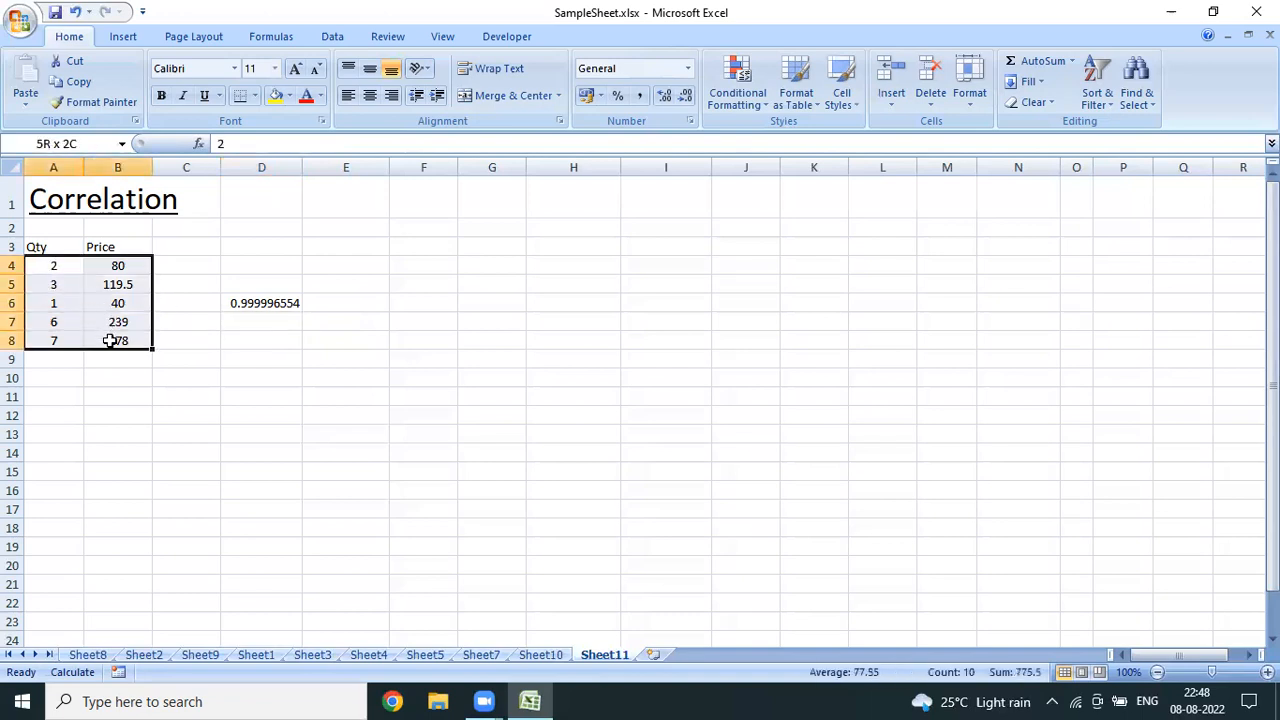
click(243, 380)
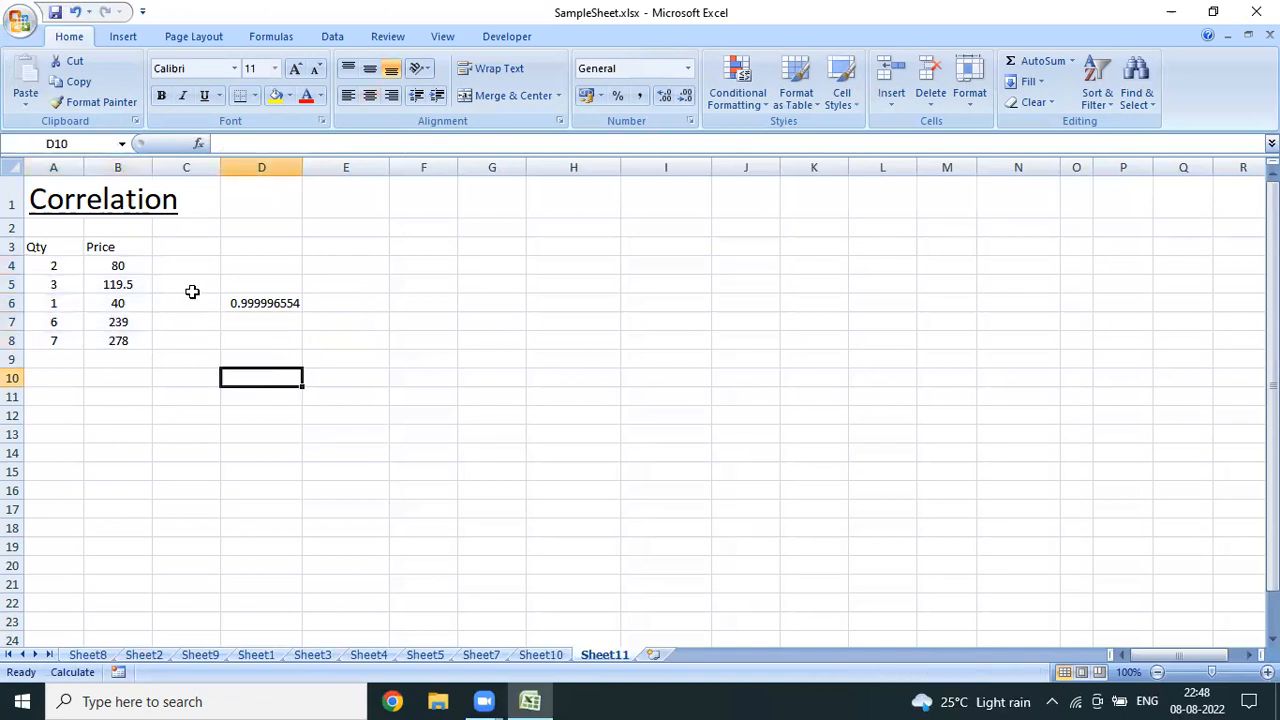
drag(50, 268, 108, 277)
click(110, 265)
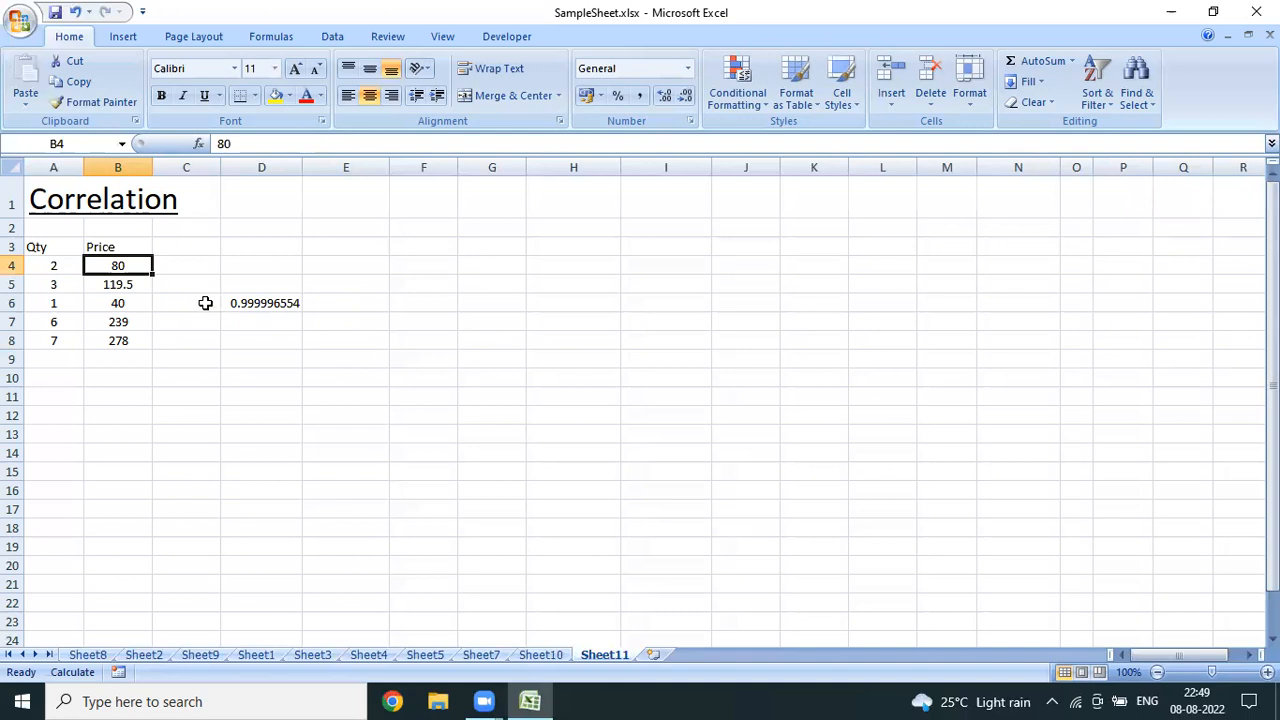
drag(48, 263, 127, 343)
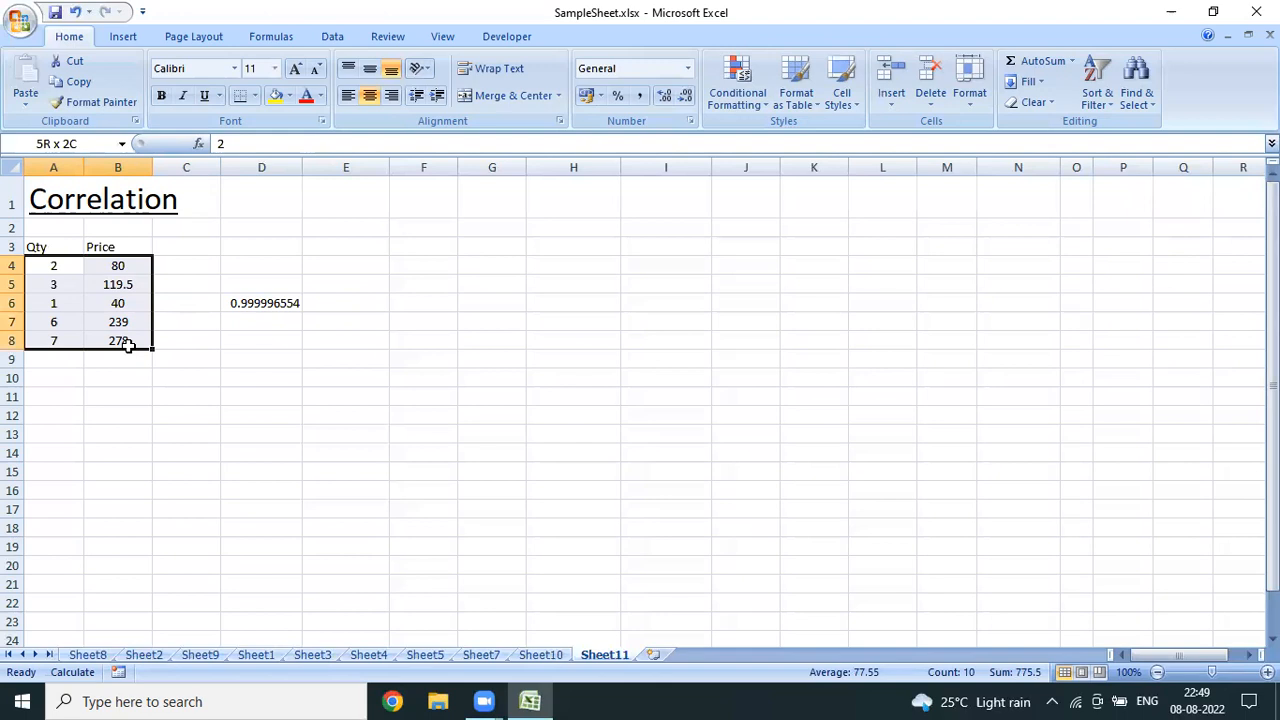
drag(127, 343, 127, 343)
click(209, 318)
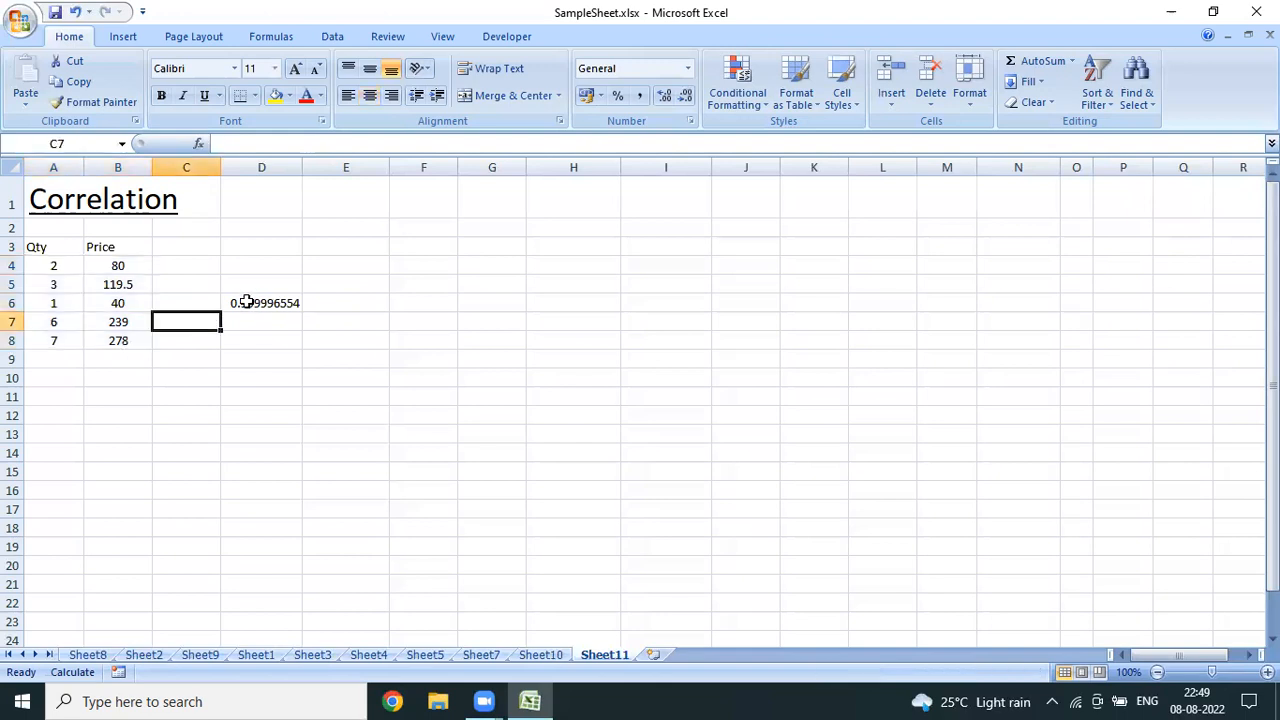
click(250, 303)
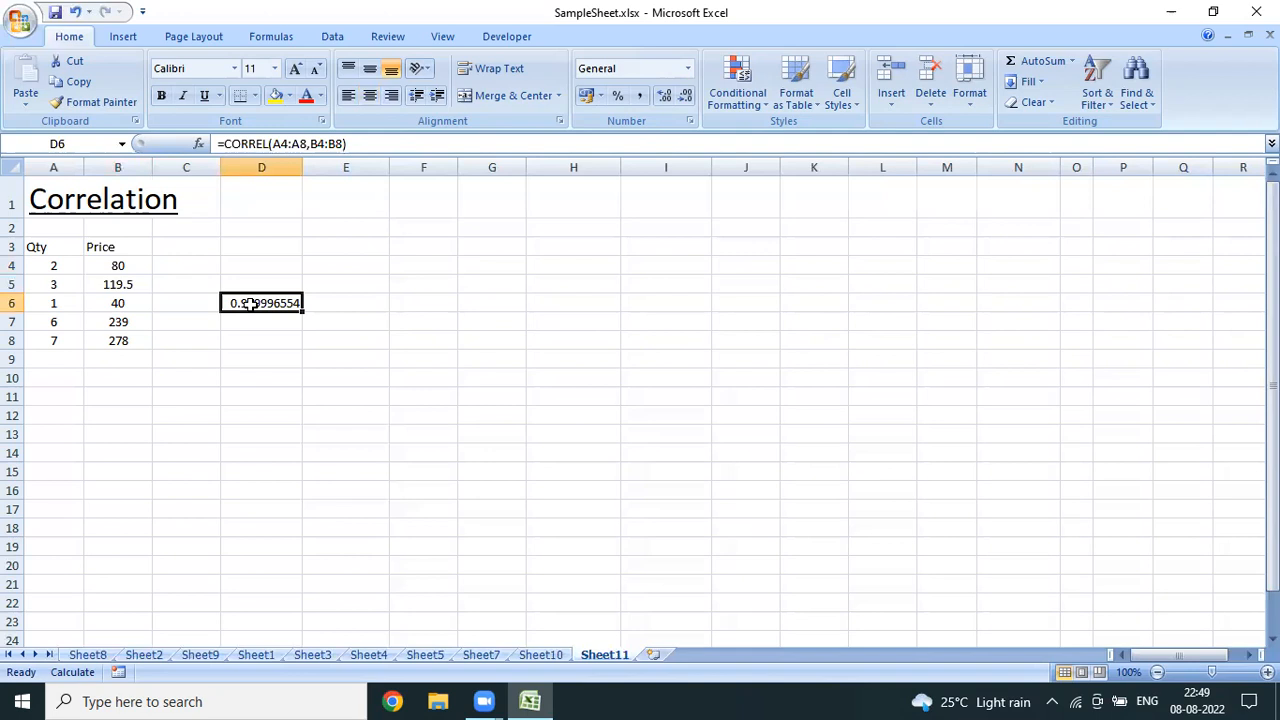
Review the whole Qty column A3:A8 and the whole Price column B3:B8 as the two data sets being correlated
key(Up)
key(Down)
key(Left)
key(Left)
key(Left)
key(Up)
key(Up)
key(Up)
key(ctrl+shift+Down)
key(shift+Right)
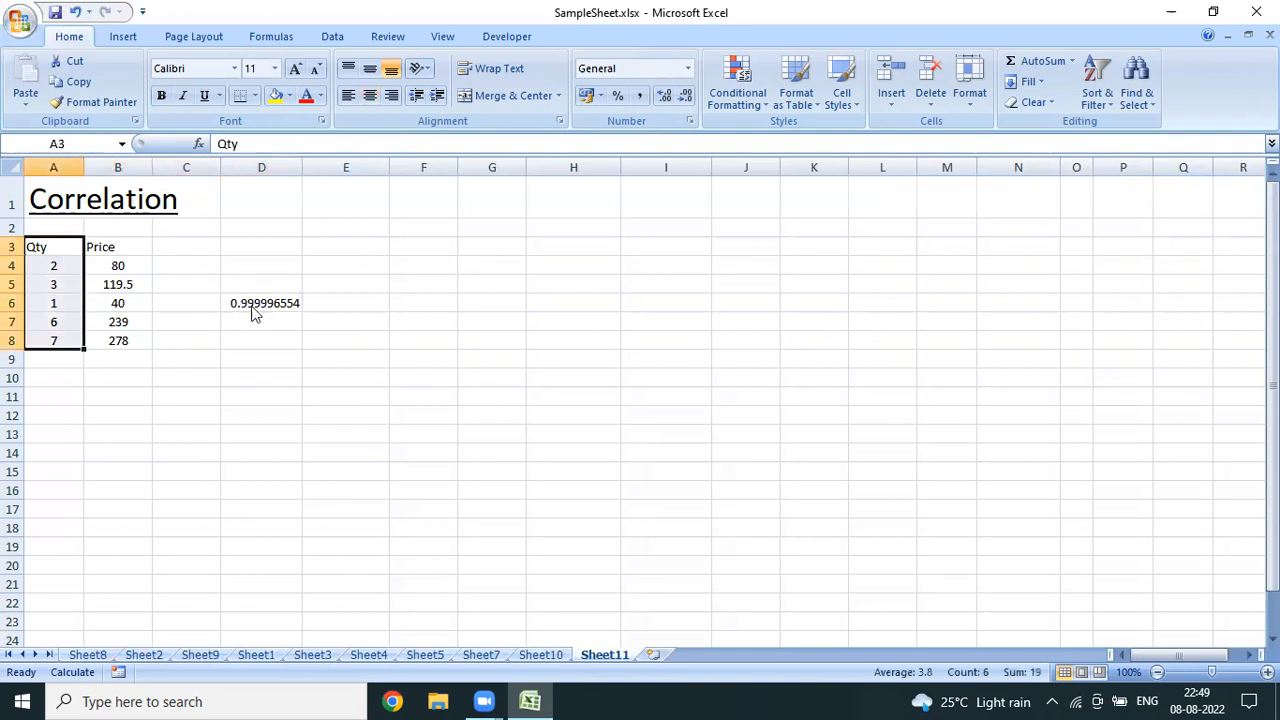
key(Right)
key(ctrl+shift+Down)
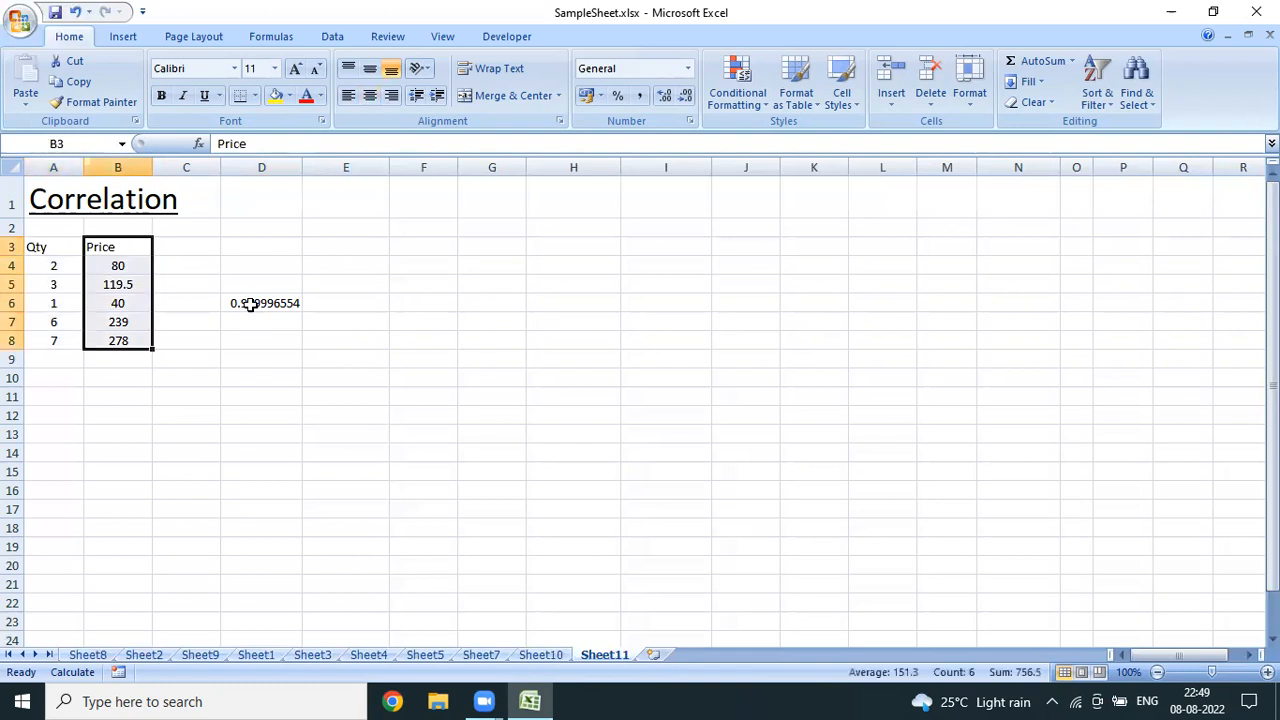
key(Left)
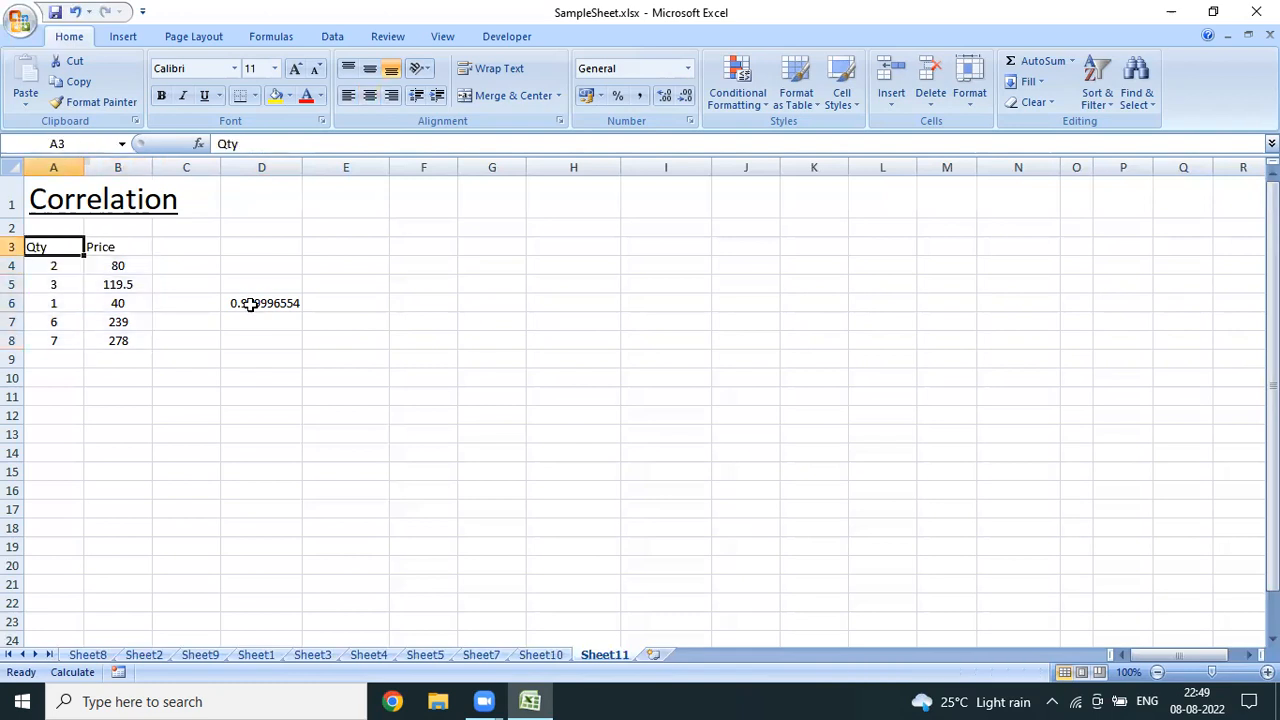
Compare individual quantities with their matching prices in rows 4 to 7 to see how the two columns vary together
key(Down)
key(Down)
key(Down)
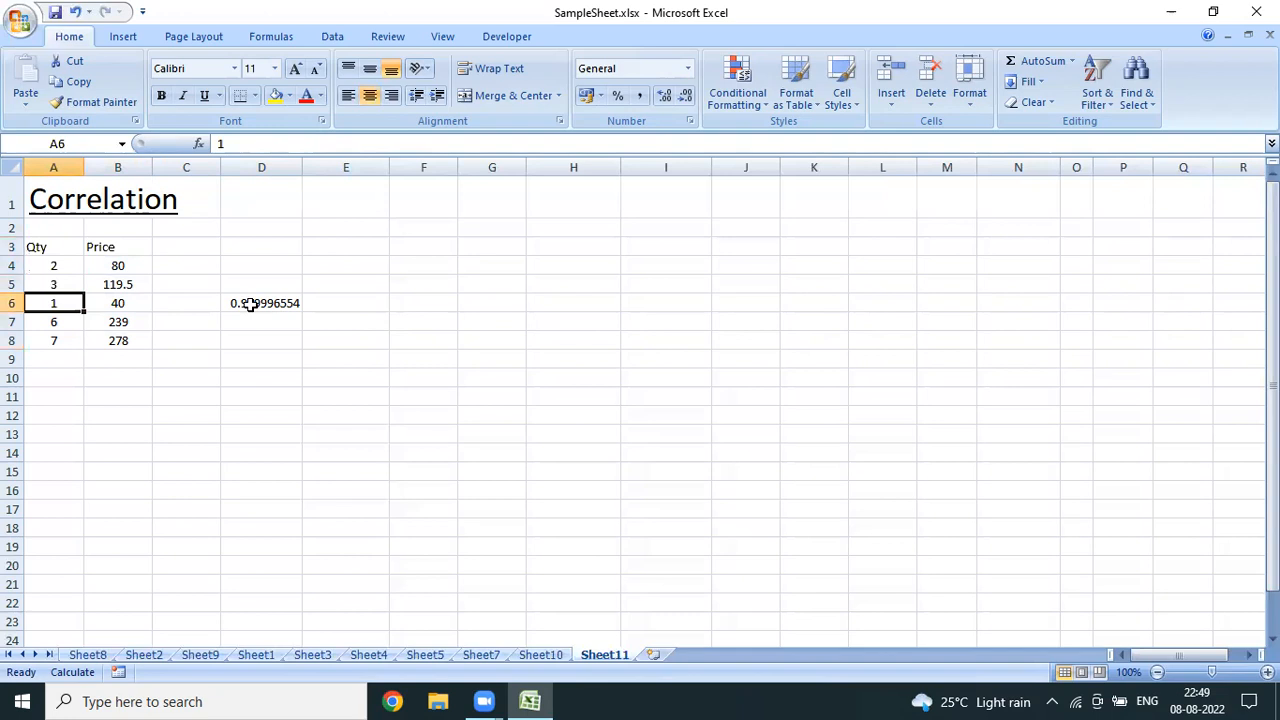
key(shift+Right)
key(Right)
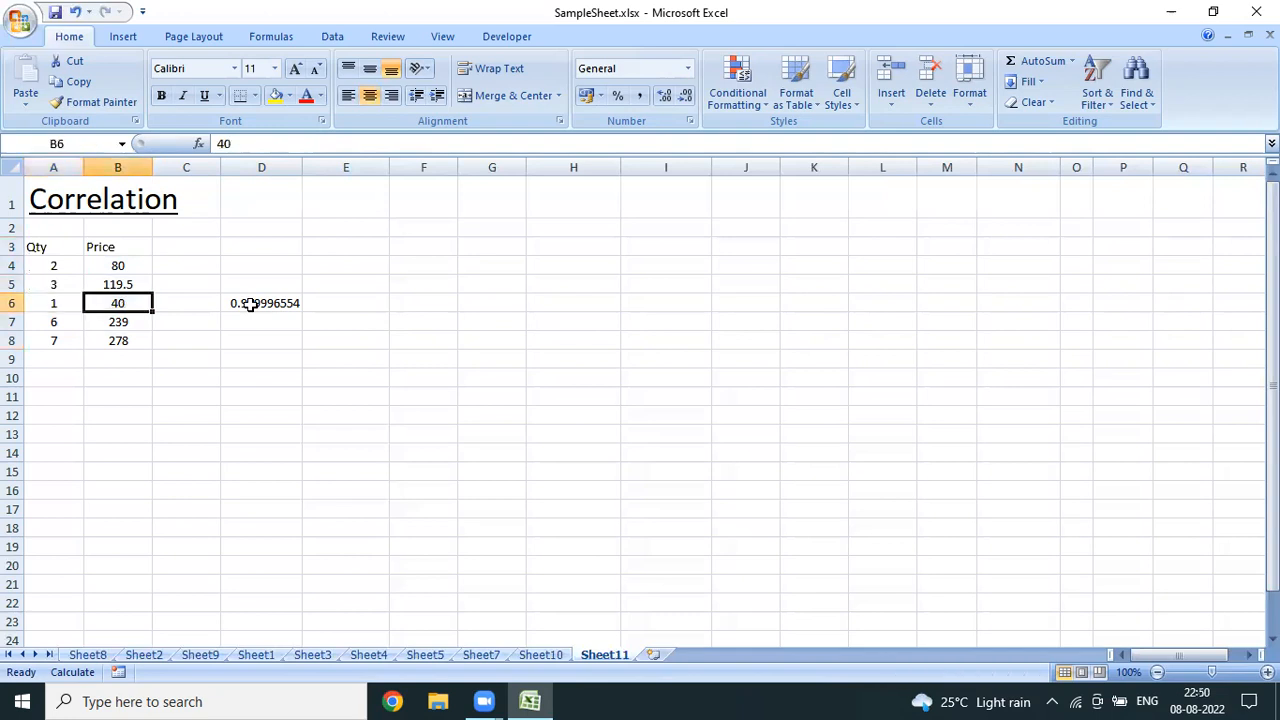
key(Left)
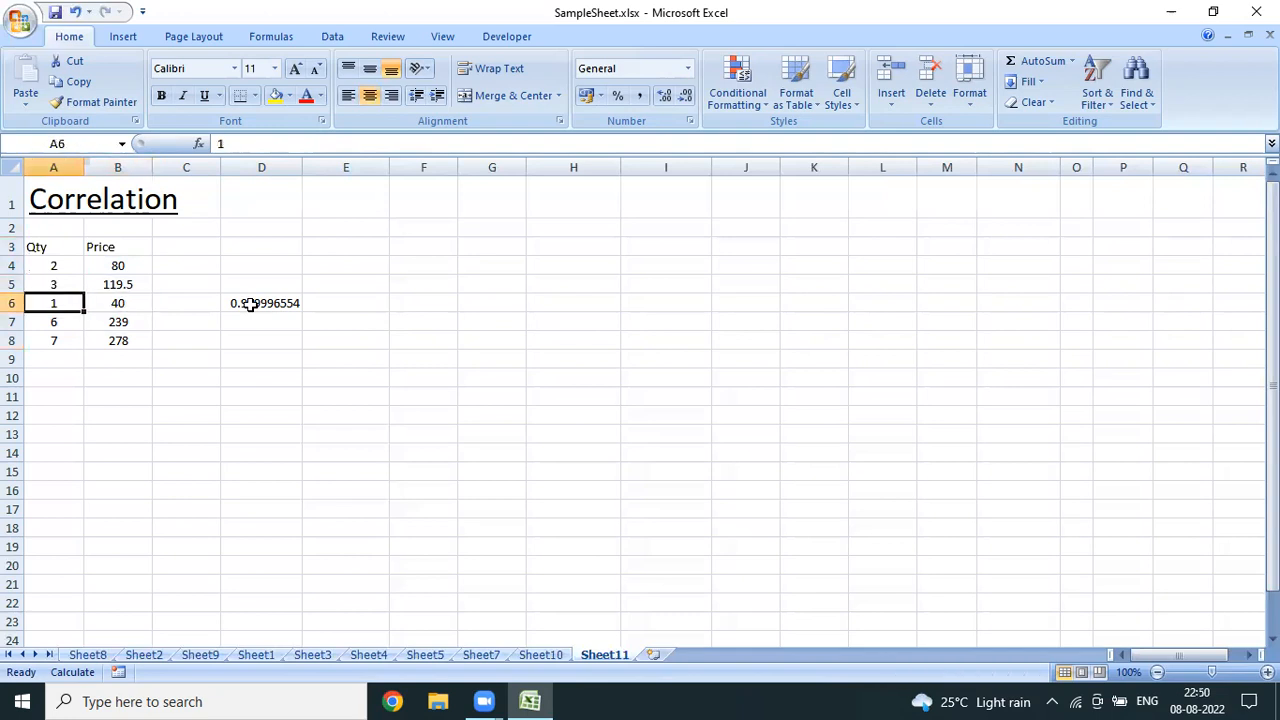
key(Up)
key(Up)
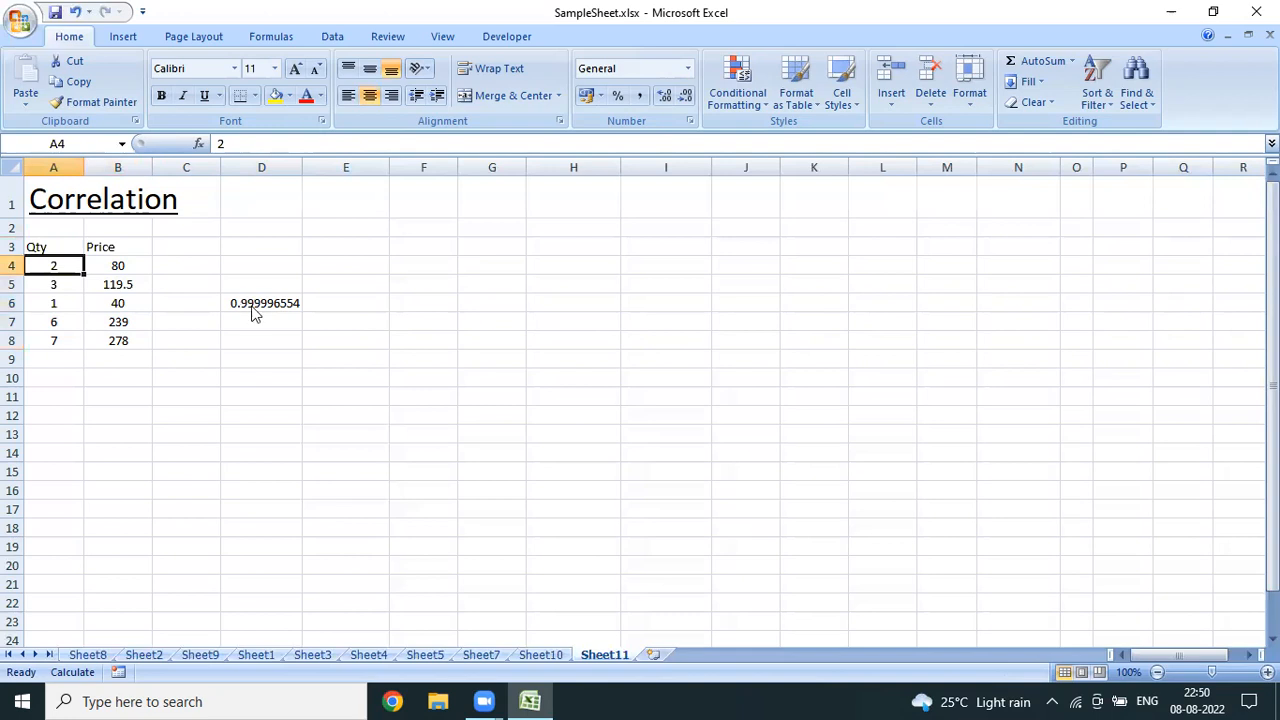
key(Right)
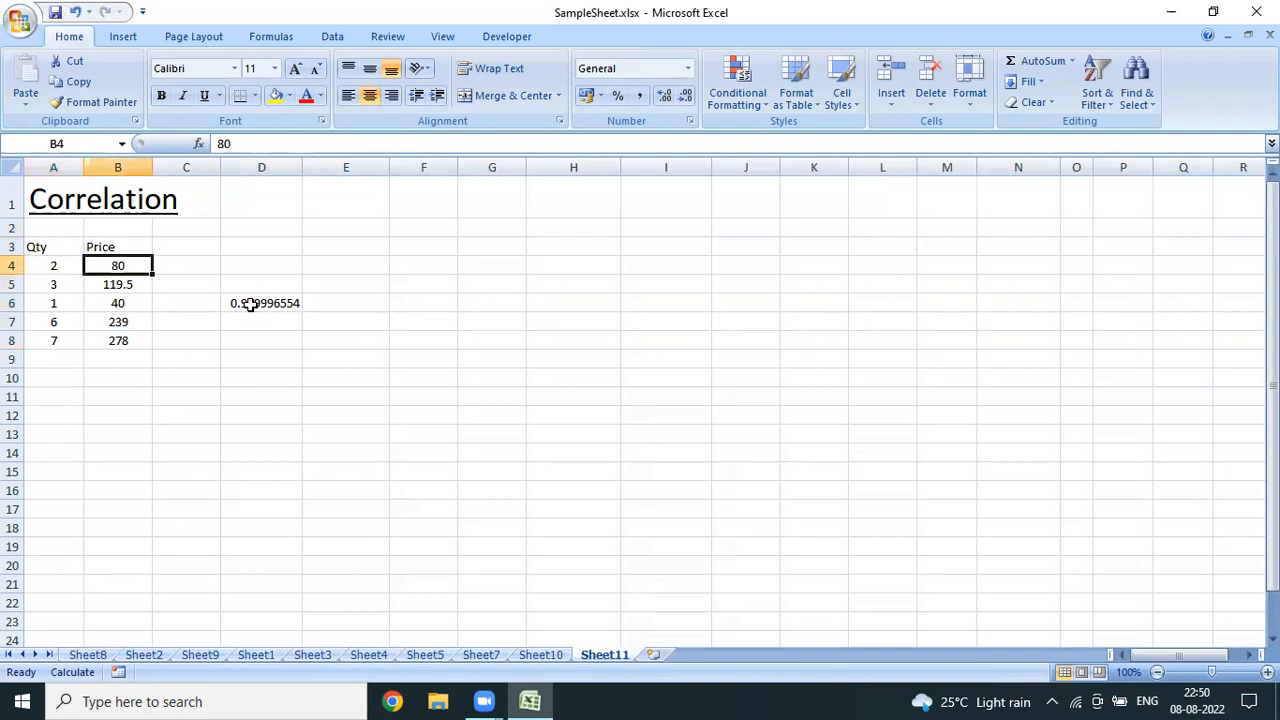
key(Left)
key(shift+Down)
key(shift+Down)
key(shift+Down)
key(shift+Down)
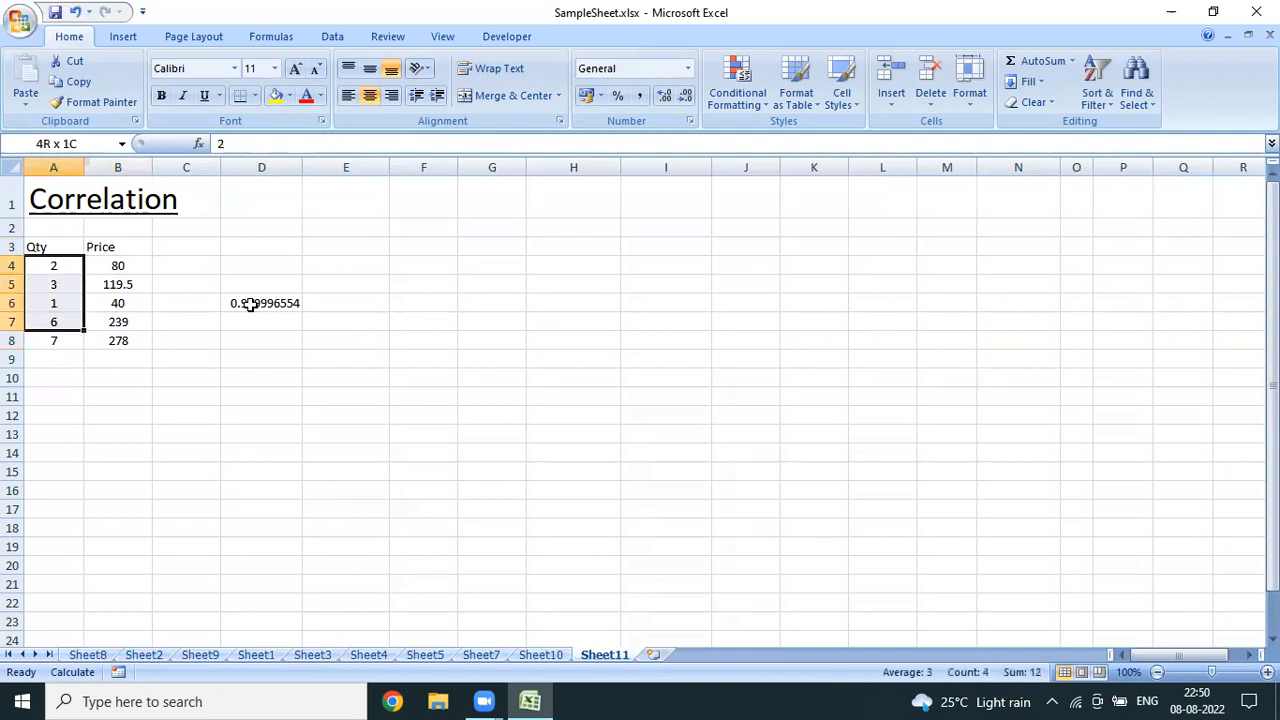
key(Up)
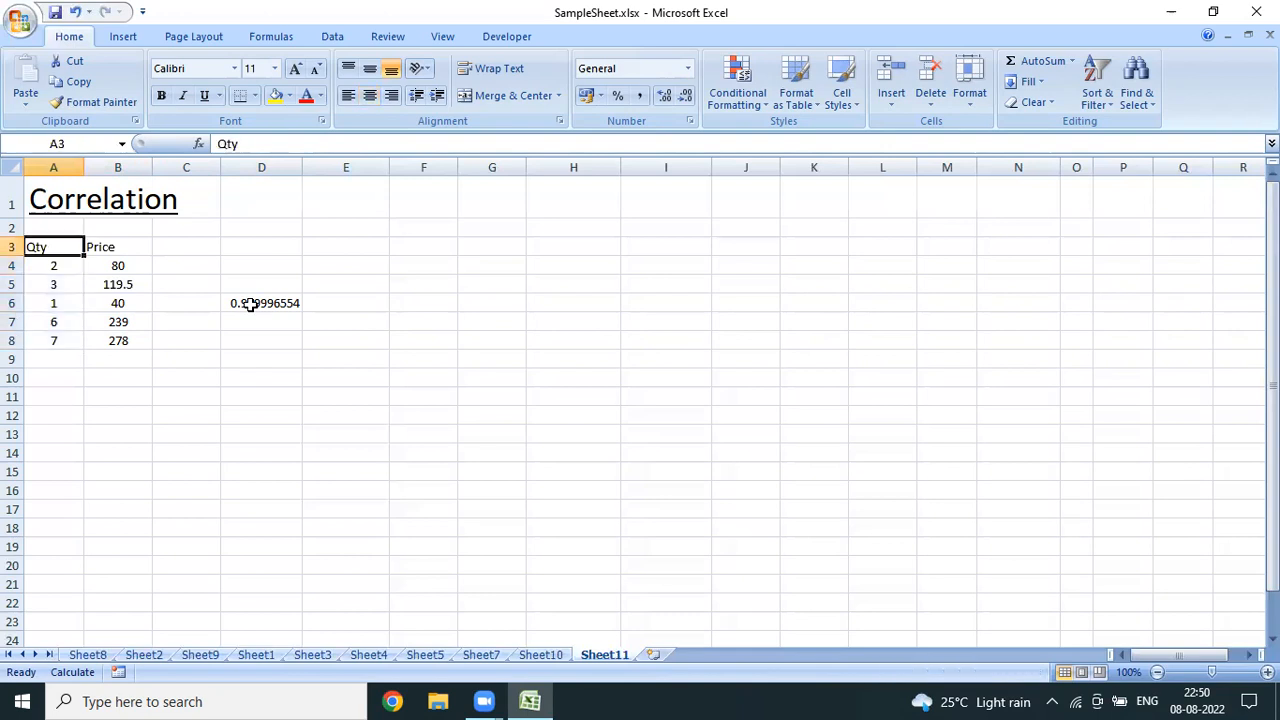
key(Down)
key(Down)
key(Down)
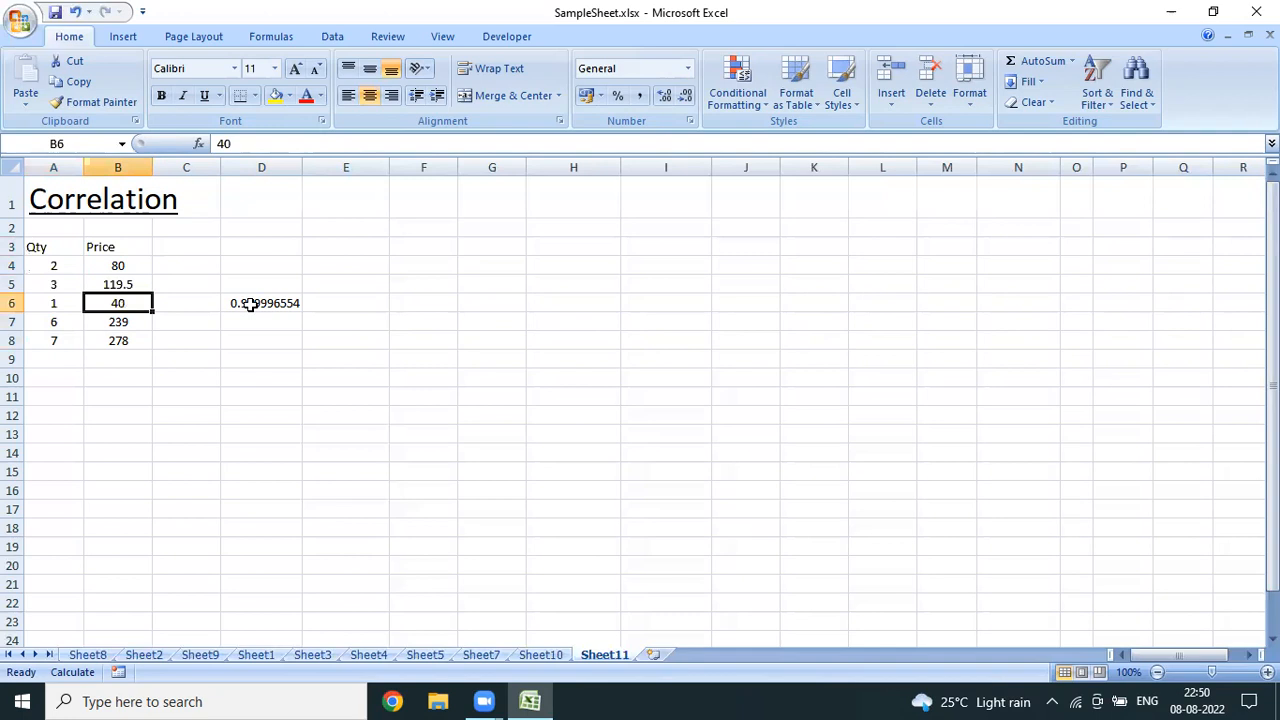
key(Left)
key(Up)
key(Up)
key(Down)
key(Down)
key(Down)
key(Up)
key(Up)
key(Up)
key(Right)
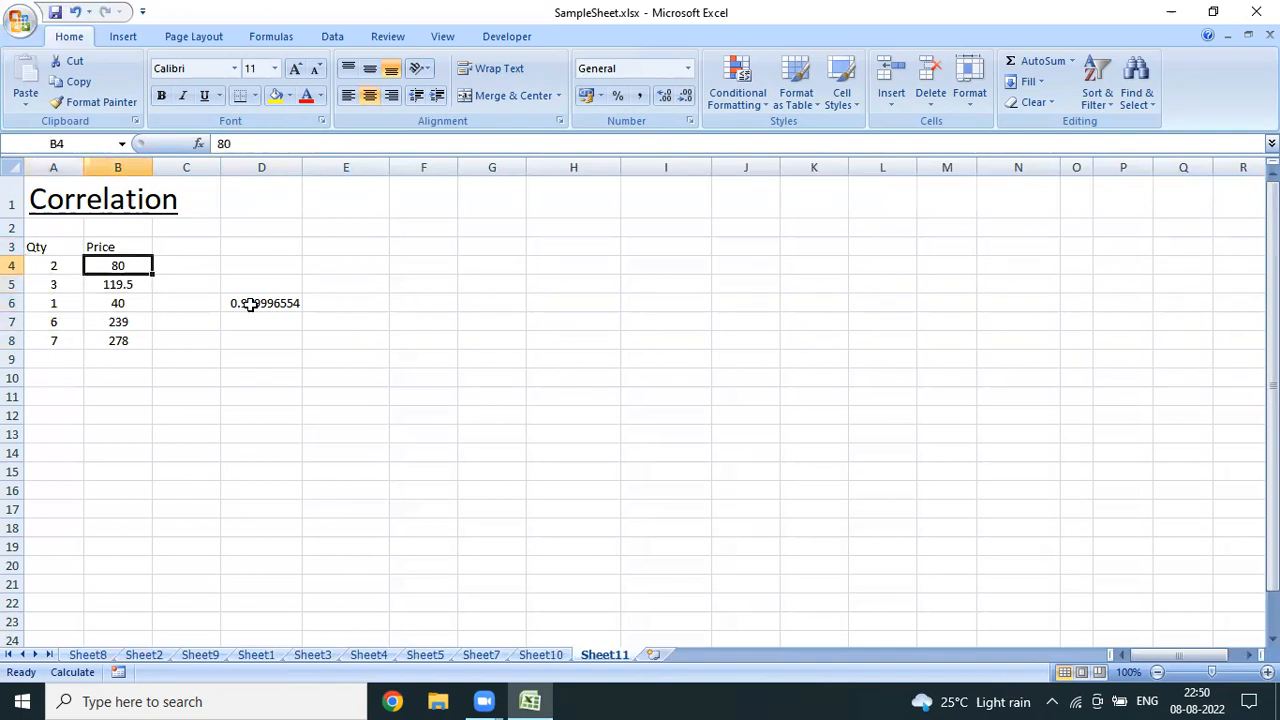
key(Down)
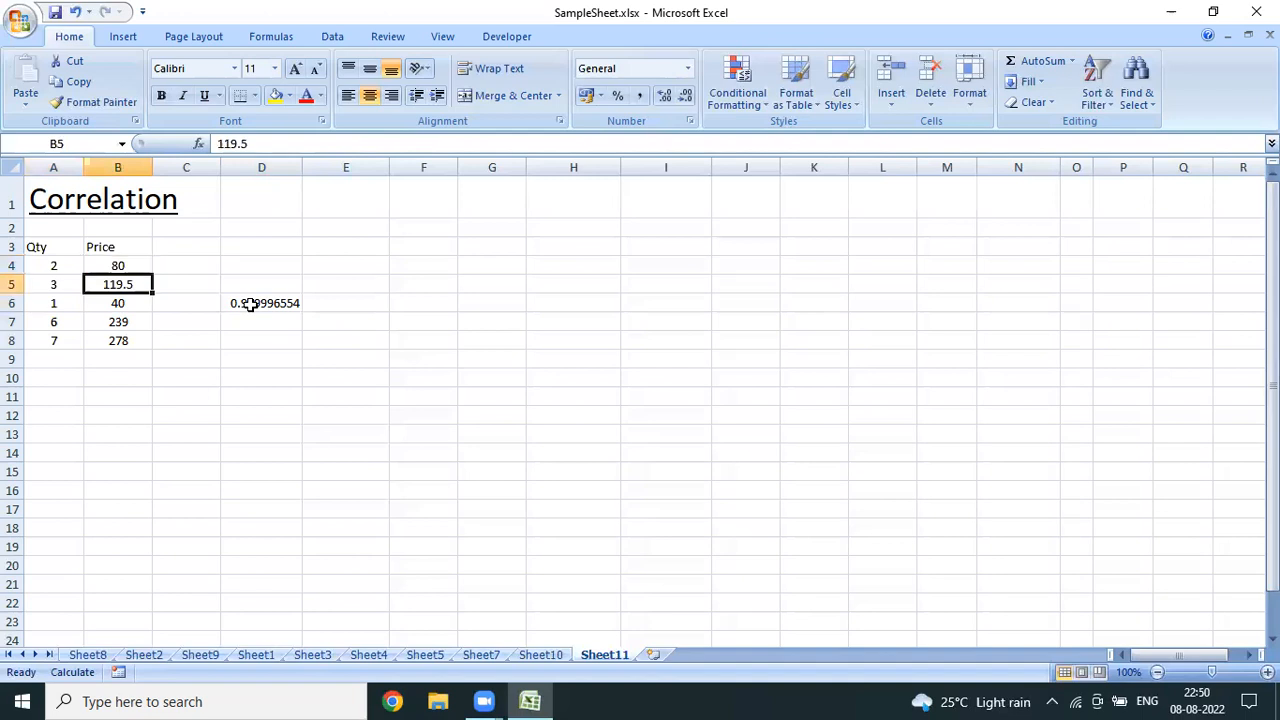
key(Left)
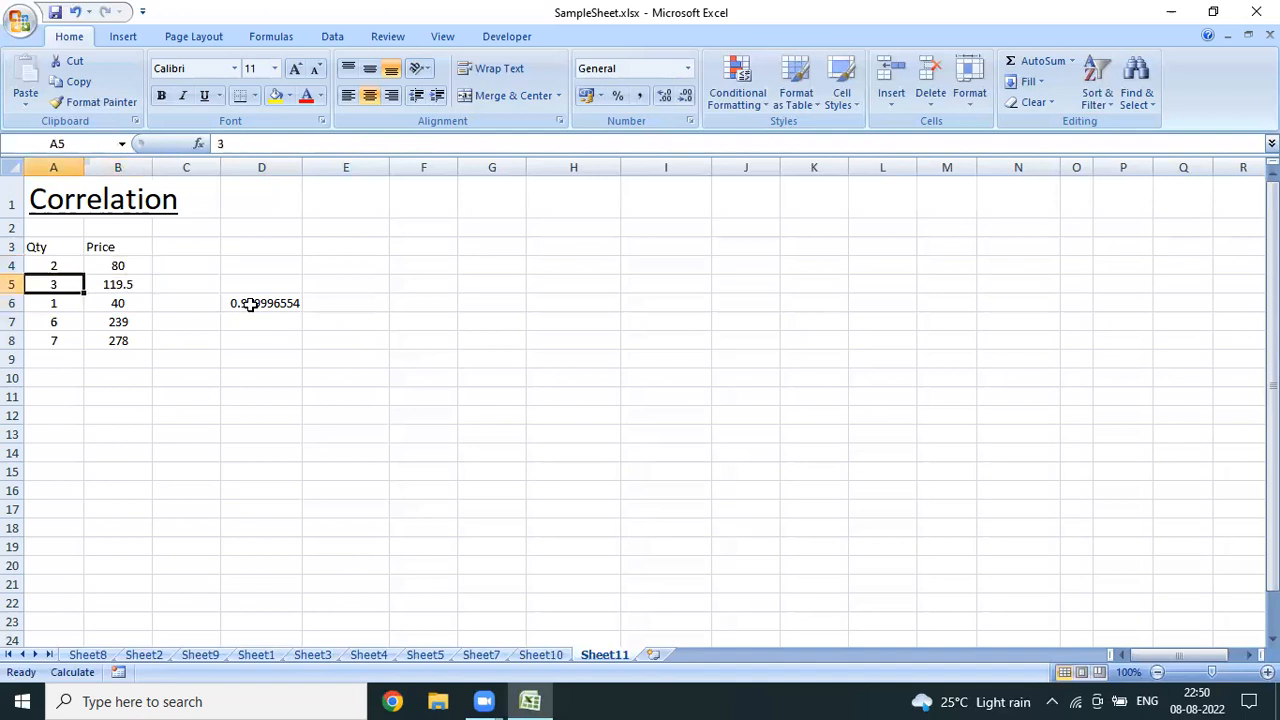
key(Right)
key(Down)
key(Down)
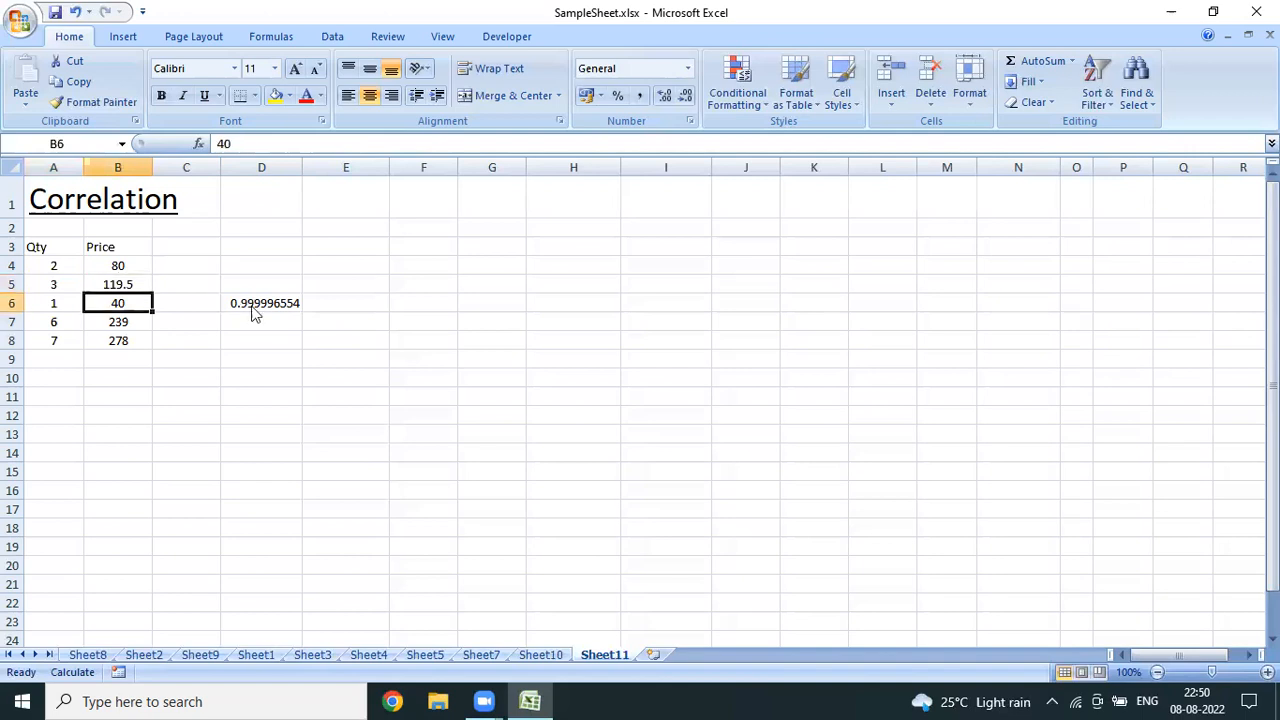
key(Left)
key(Right)
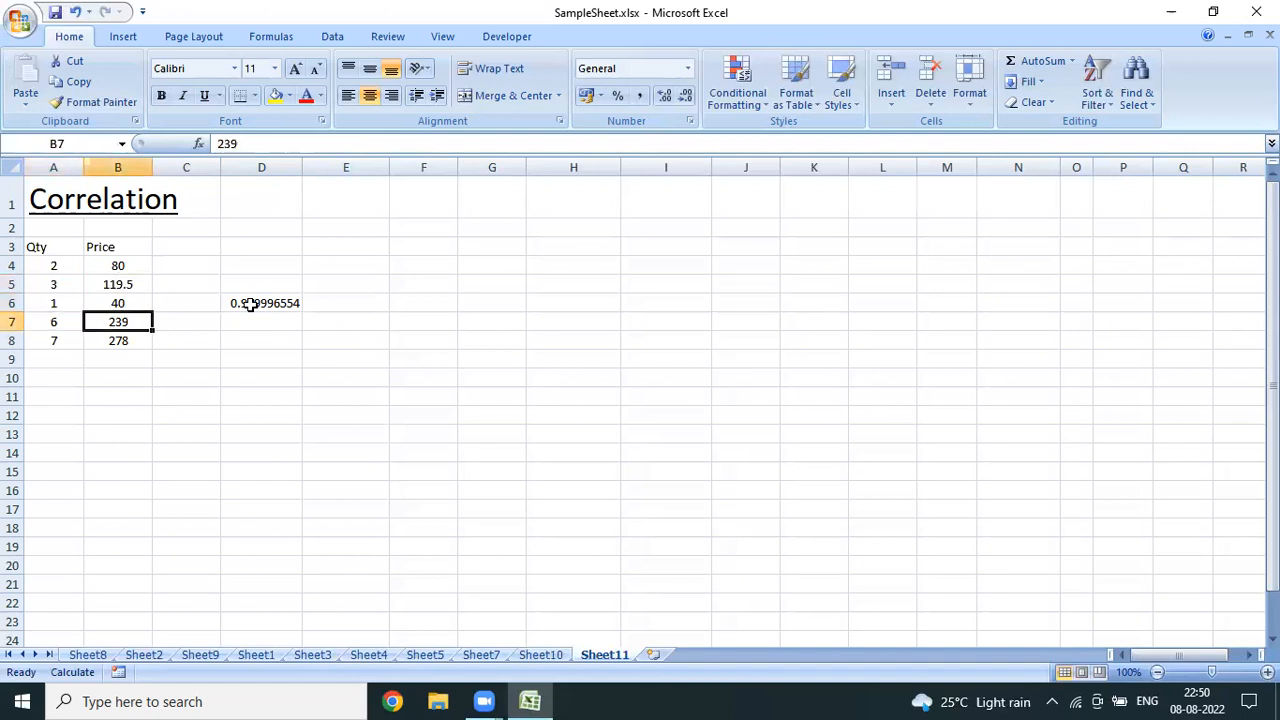
Examine the individual prices in B4:B8 against their matching quantities
key(Left)
key(Right)
key(Up)
key(Up)
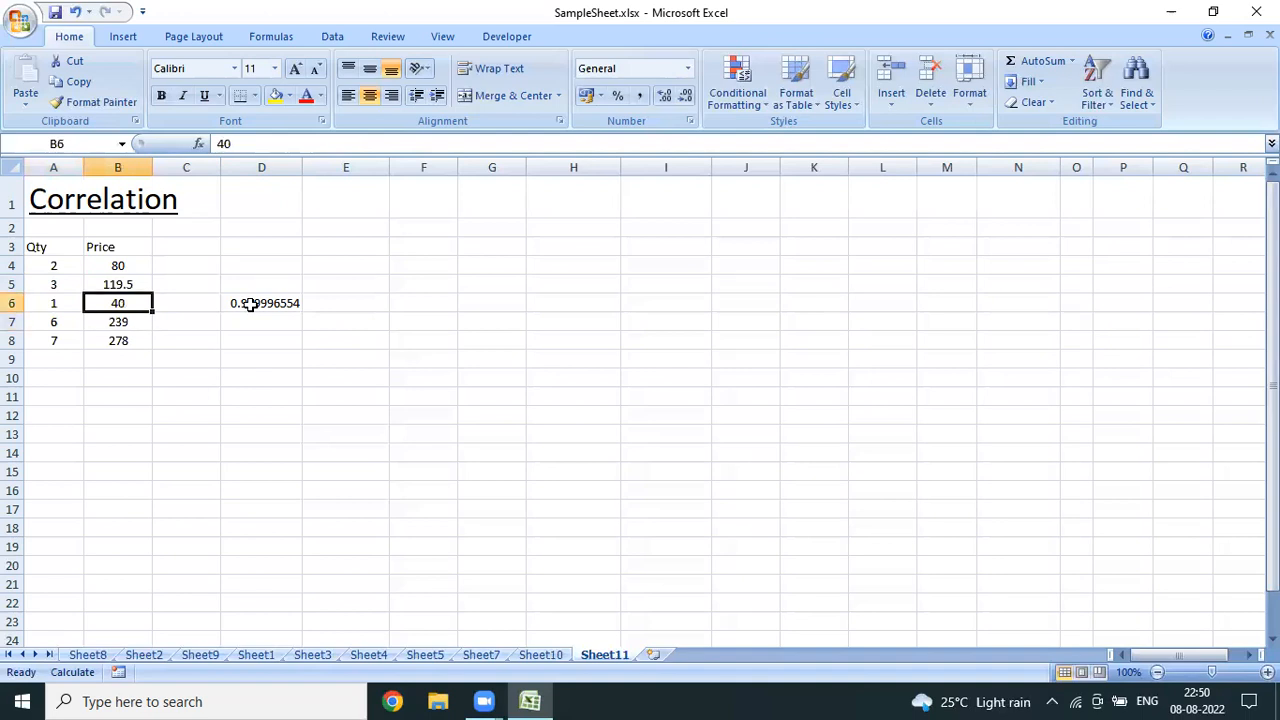
key(Down)
key(Down)
key(Up)
key(Up)
key(Up)
key(Down)
key(Down)
key(Down)
key(Down)
Enter the formula =B4/A4 in C4 to calculate the price per unit for the first row
key(Up)
key(Up)
key(Up)
key(Up)
key(Right)
text(=)
key(Left)
text(/)
key(Left)
key(Left)
key(Return)
Copy the price-per-unit formula from C4 down through C8
key(Up)
key(ctrl+c)
key(shift+Down)
key(shift+Down)
key(shift+Down)
key(shift+Down)
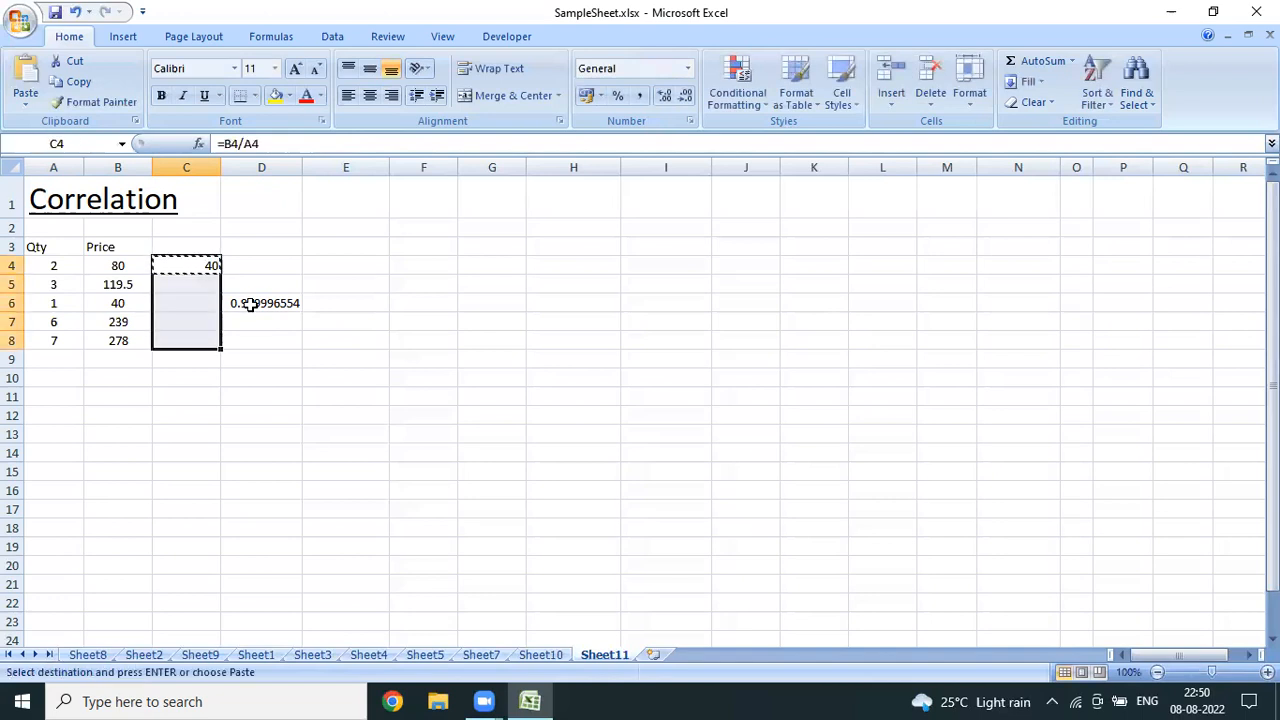
key(shift+Up)
key(shift+Up)
key(shift+Up)
key(shift+Up)
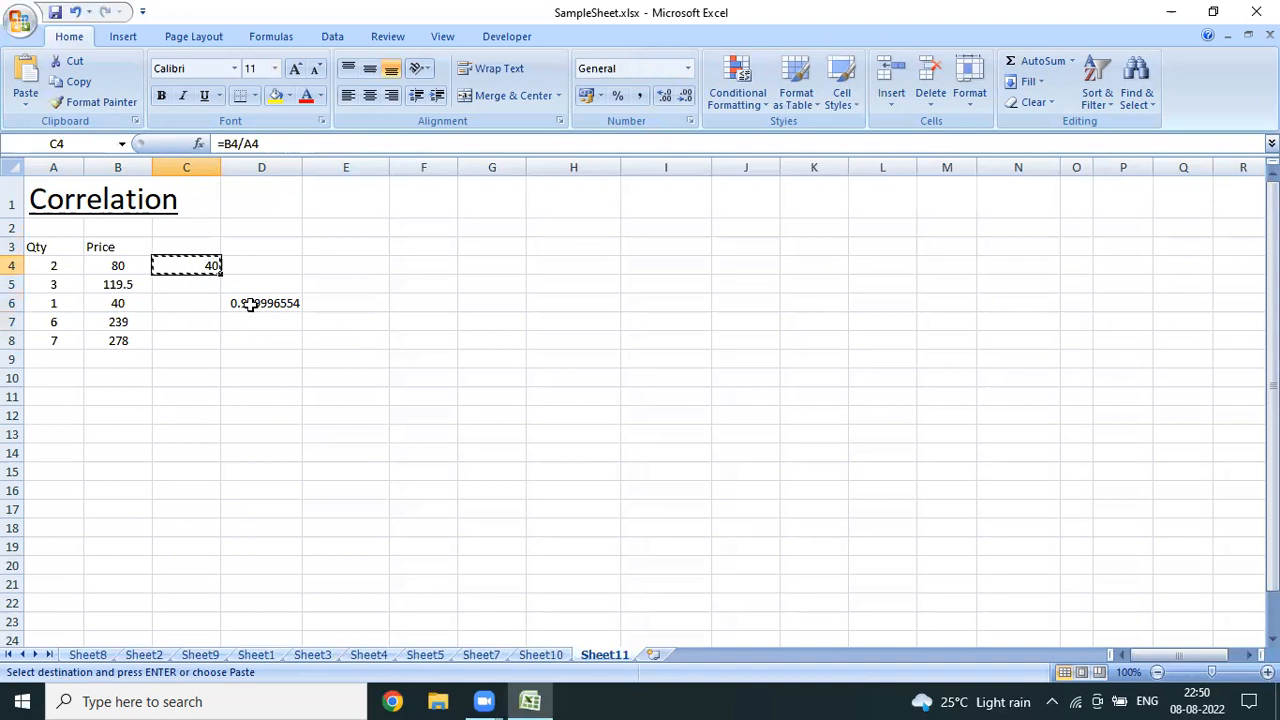
key(shift+Down)
key(shift+Down)
key(shift+Down)
key(shift+Down)
key(Return)
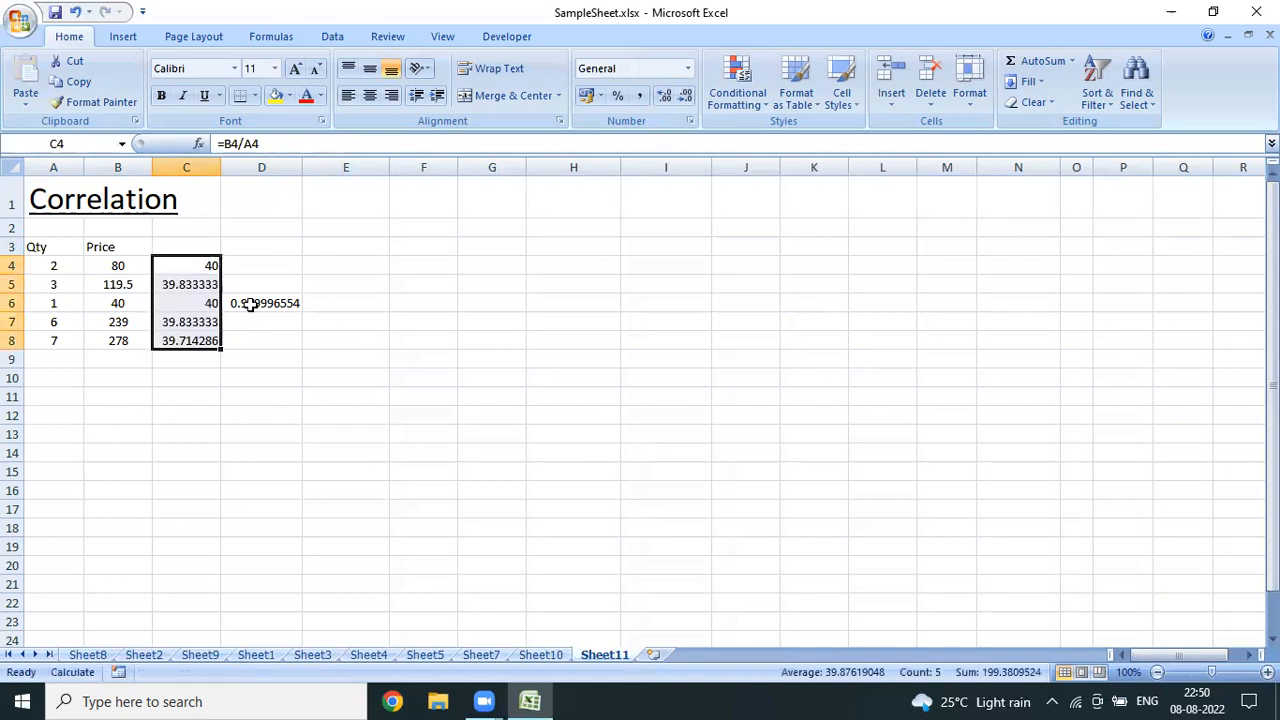
Compare the price-per-unit results in column C from row to row
key(Up)
key(Down)
key(Down)
key(Down)
key(Up)
key(Down)
key(Up)
key(Up)
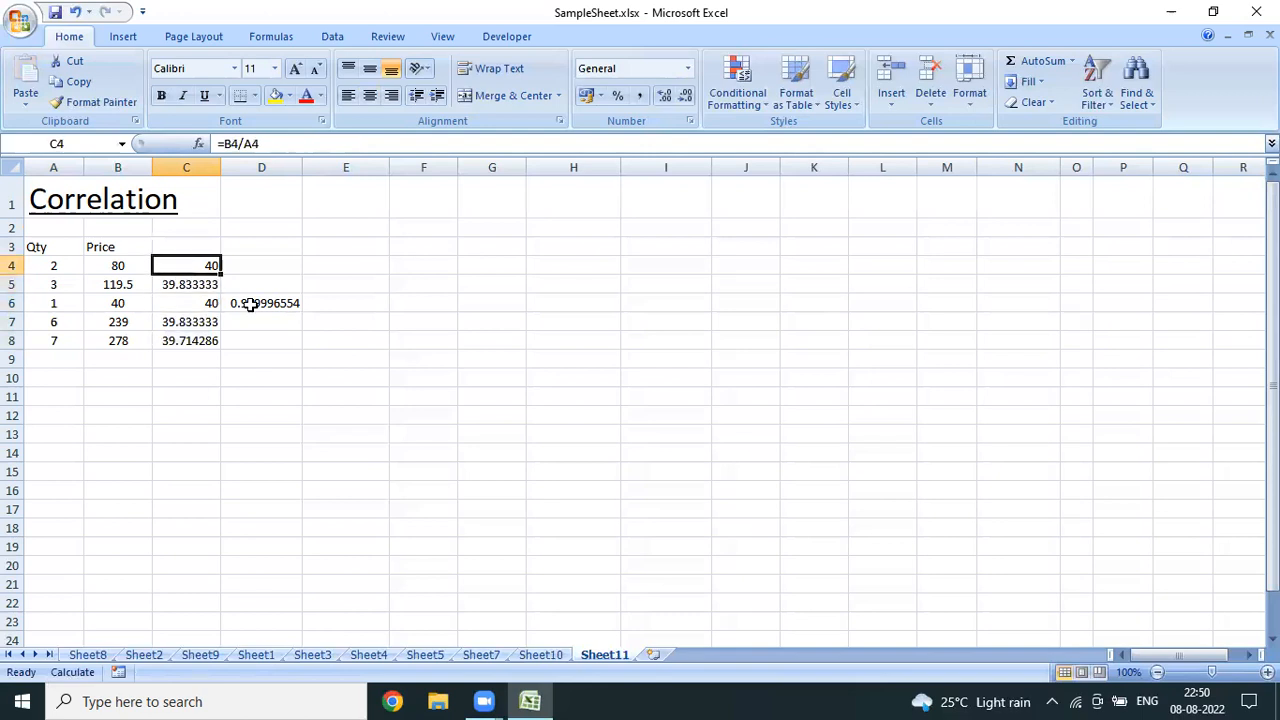
Delete the price-per-unit formulas from C4:C8
key(ctrl+shift+Down)
key(ctrl+shift+Down)
key(Up)
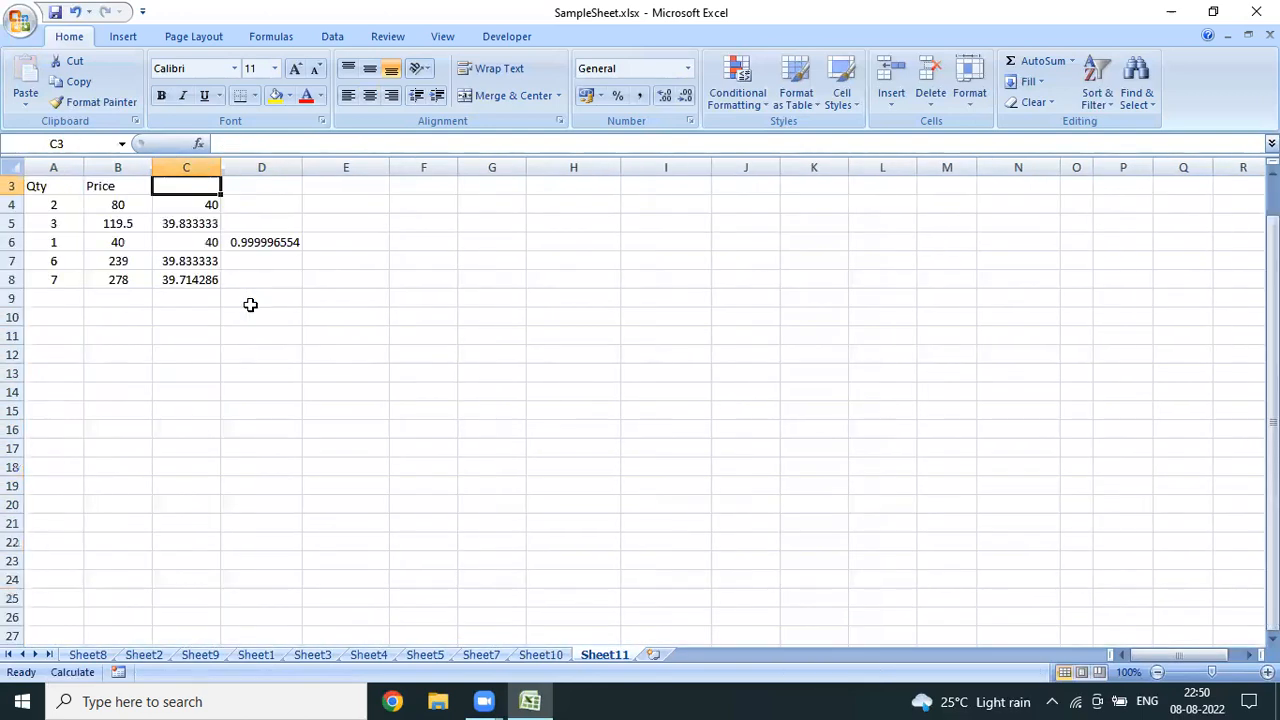
key(Down)
key(ctrl+shift+Down)
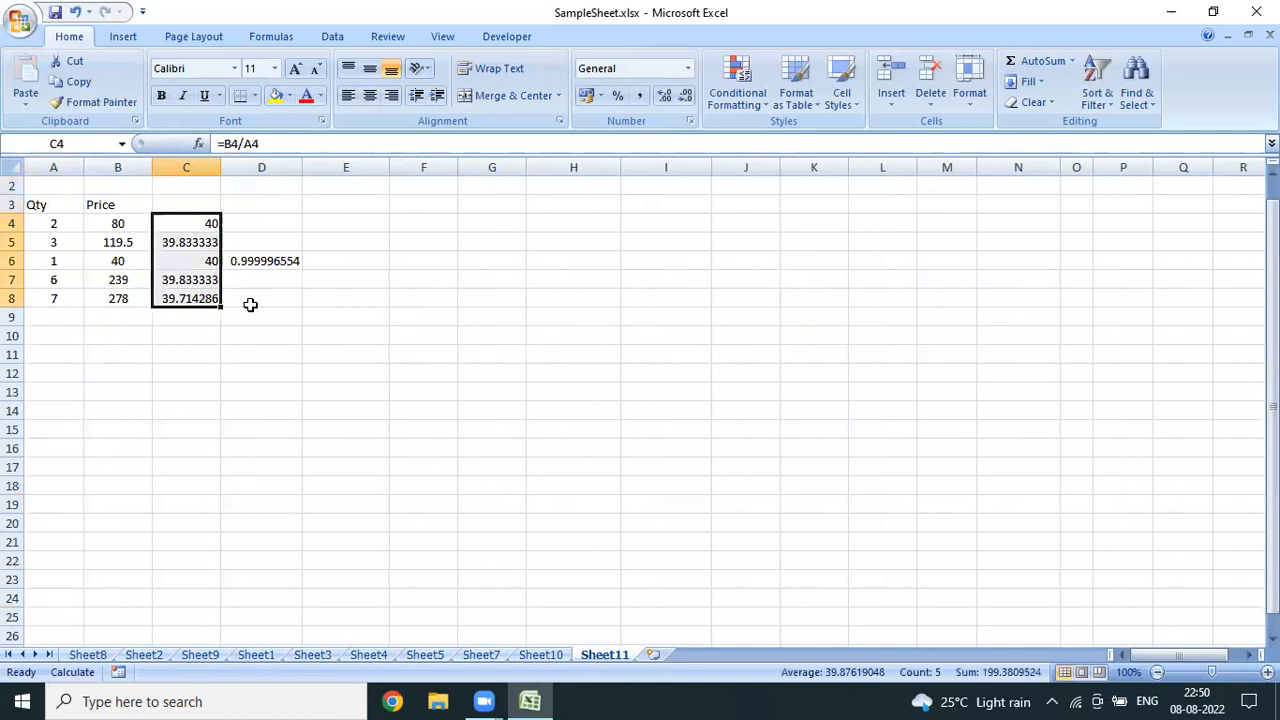
key(Delete)
Examine the Qty values in A4:A8 one by one, ending beside the last price
key(Up)
key(Down)
key(Left)
key(Left)
key(Down)
key(Down)
key(Down)
key(Down)
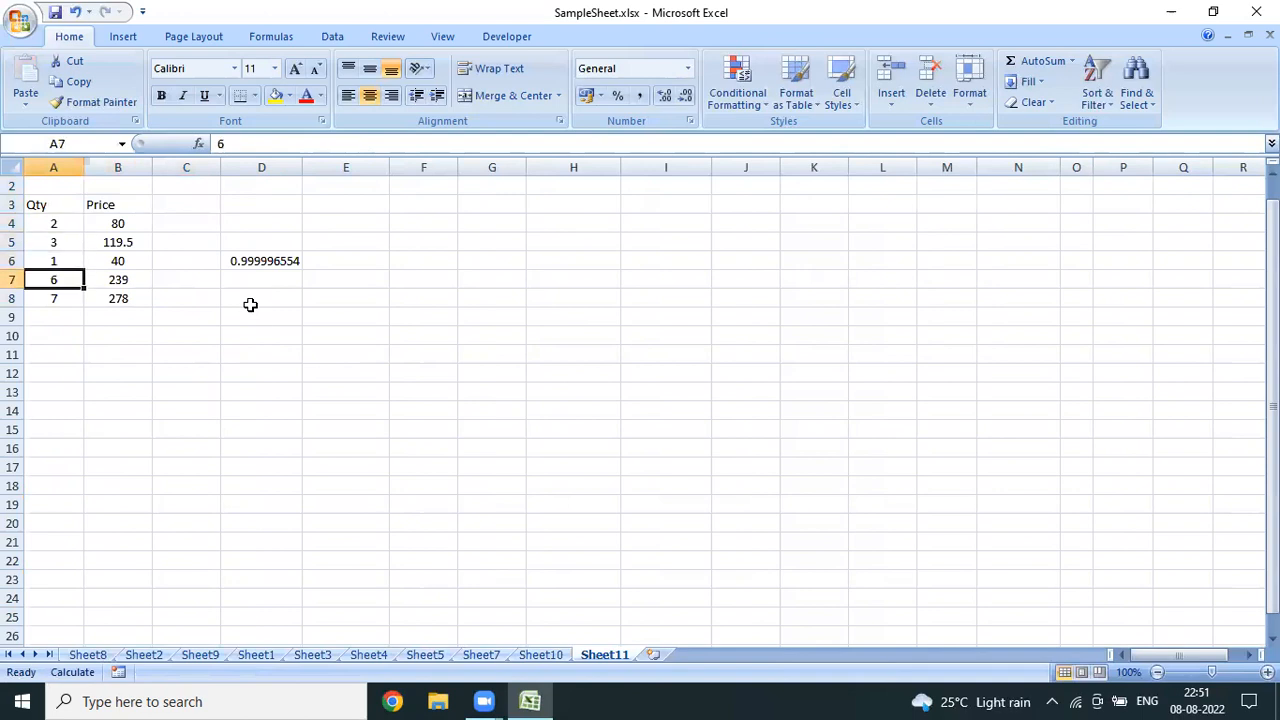
key(Right)
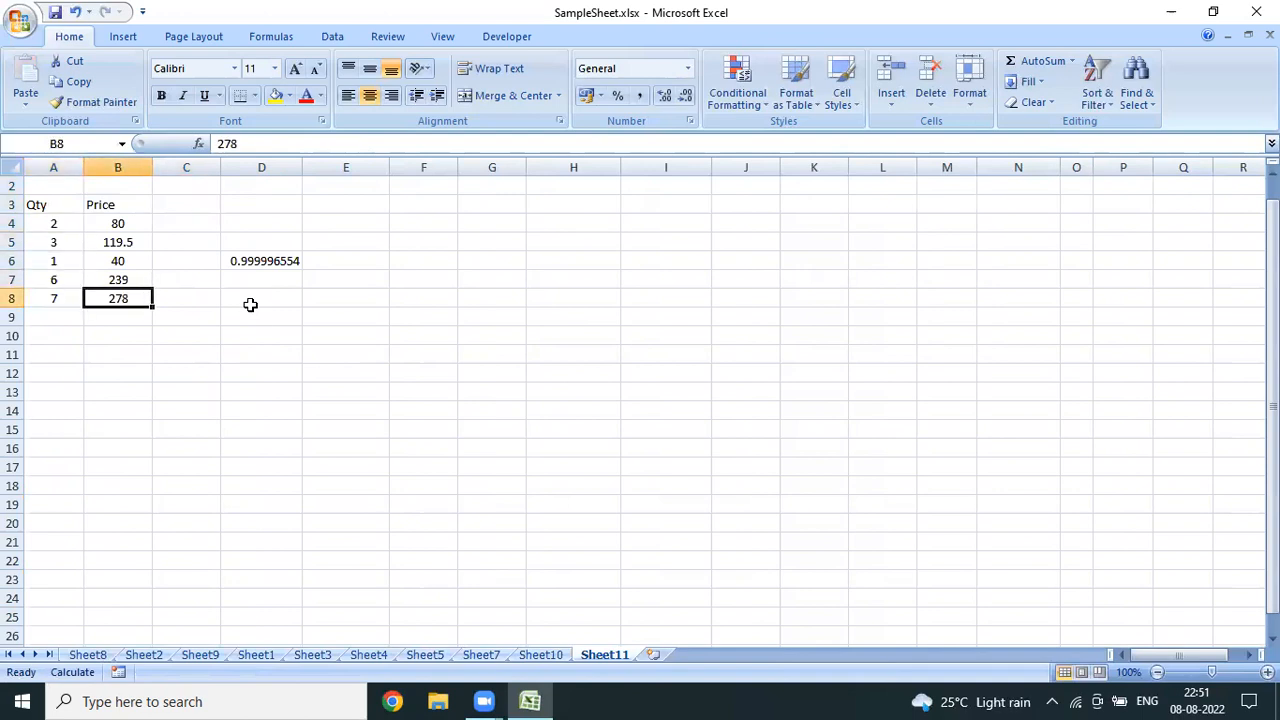
Go through the Price values in B4:B8 again to see how they rise and fall with quantity
key(Up)
key(Up)
key(Up)
key(Up)
key(Down)
key(Down)
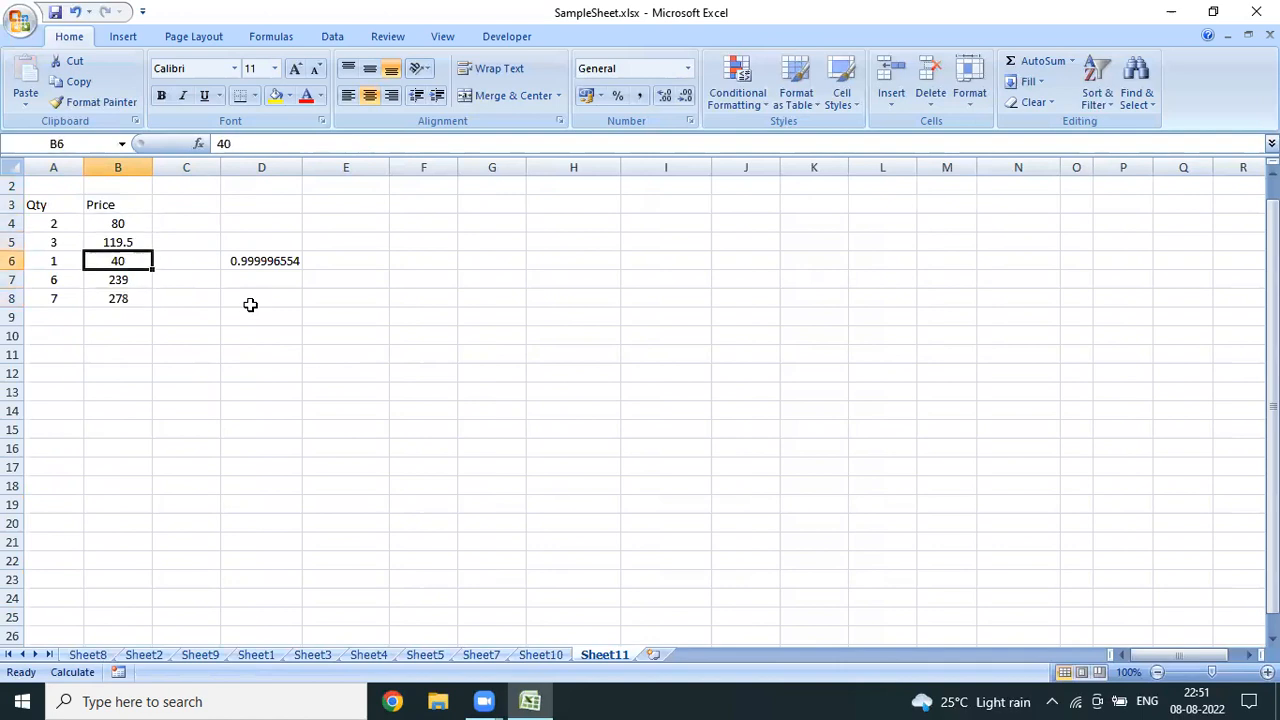
key(Down)
key(Down)
key(Down)
key(Down)
key(Up)
key(Up)
key(Up)
key(Up)
key(Up)
key(Up)
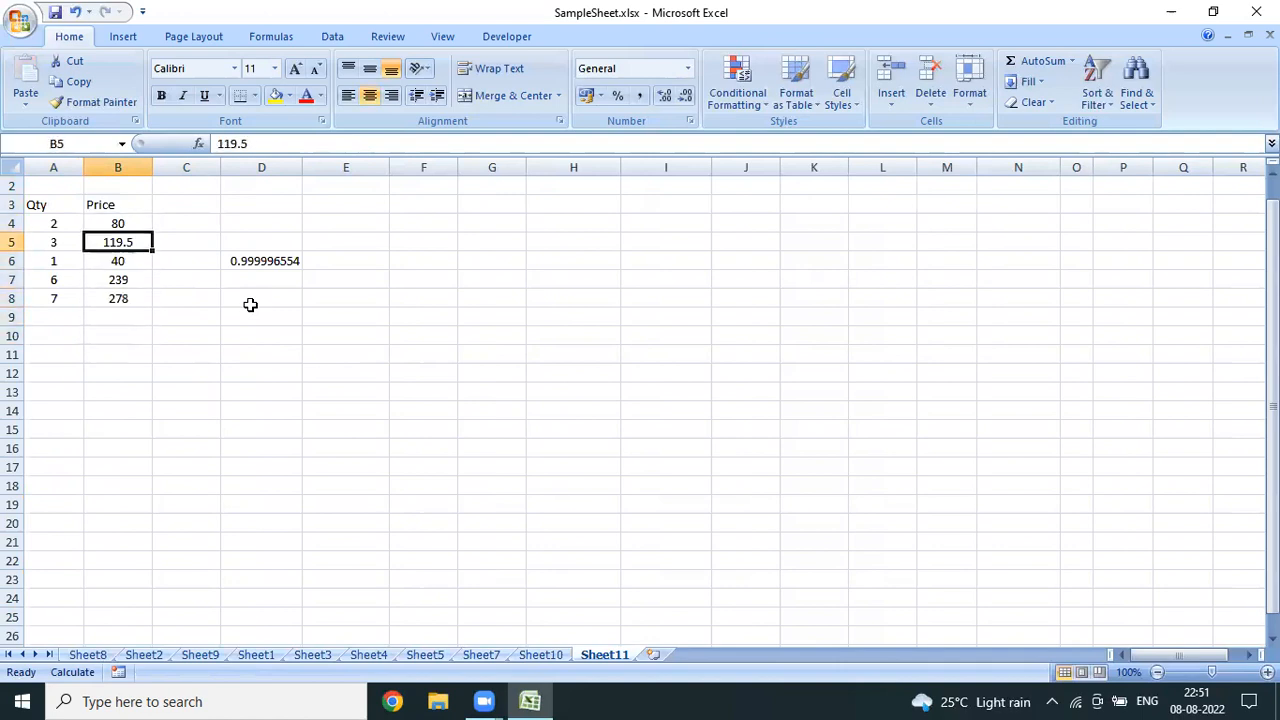
Review the Qty and Price columns separately and then as one data block A3:B8
key(Left)
key(ctrl+shift+Down)
key(Up)
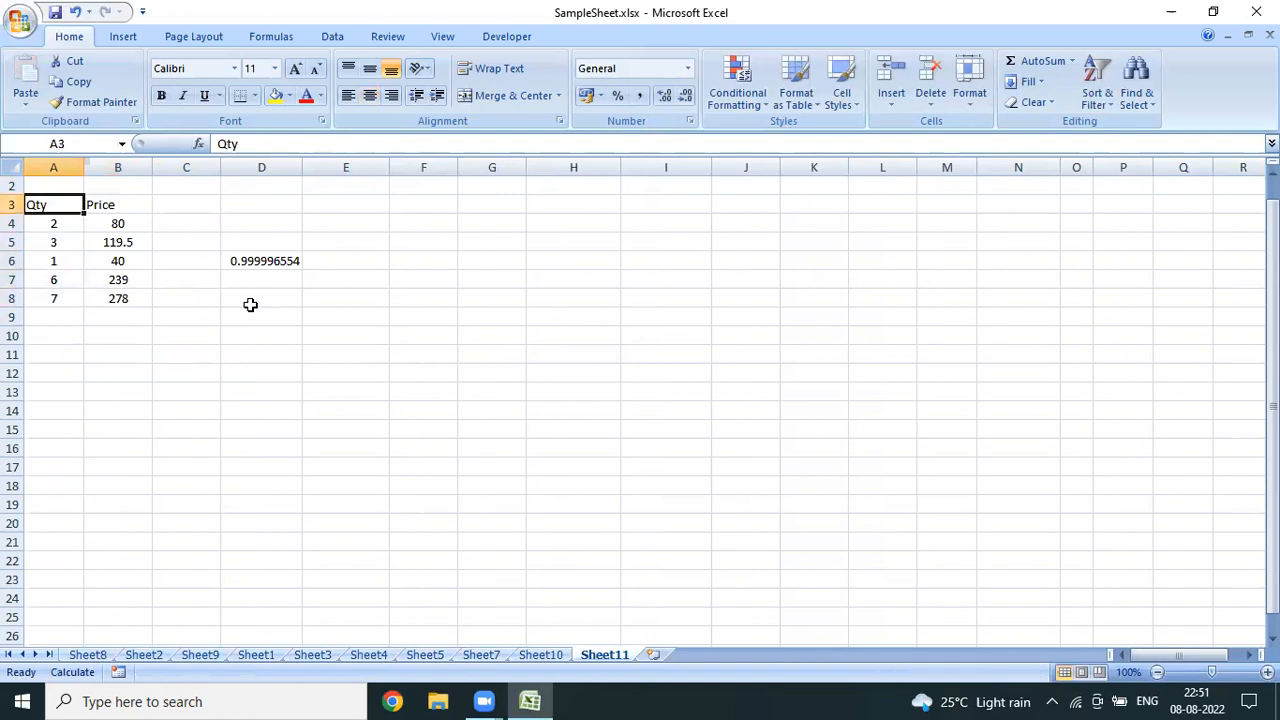
key(Right)
key(ctrl+shift+Down)
key(Left)
key(Up)
key(Up)
key(Down)
key(Down)
key(Down)
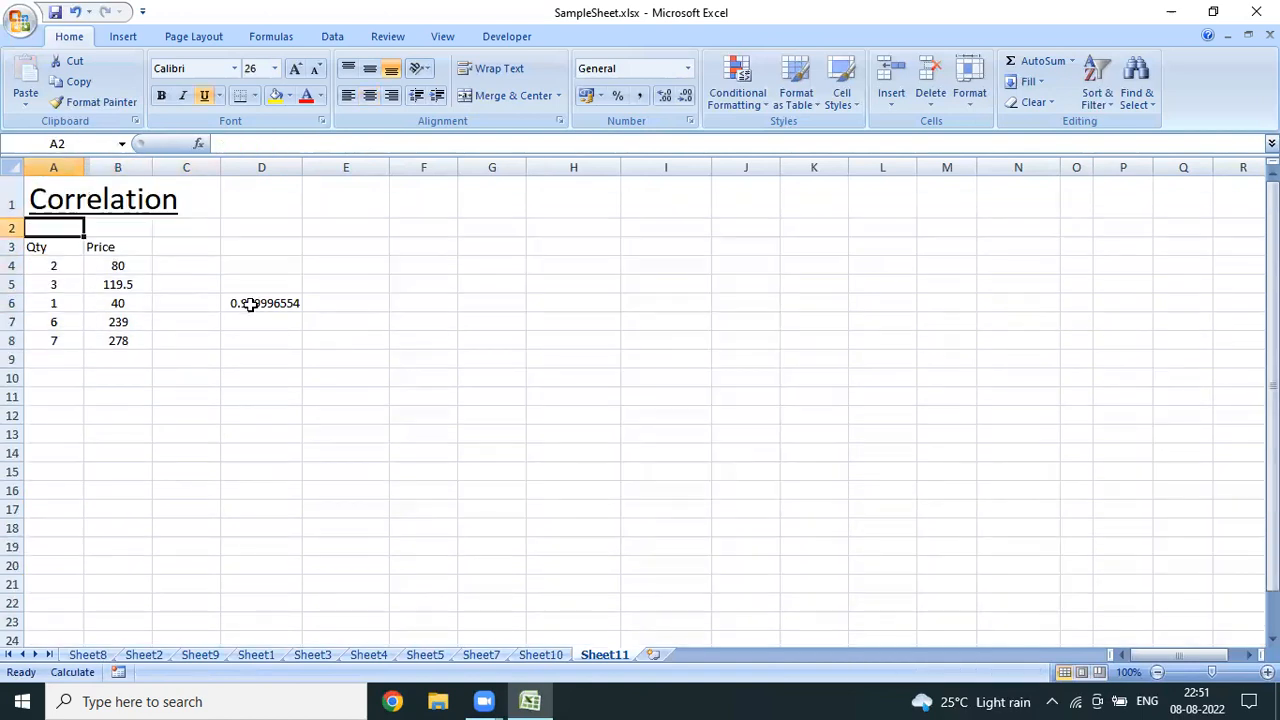
key(Up)
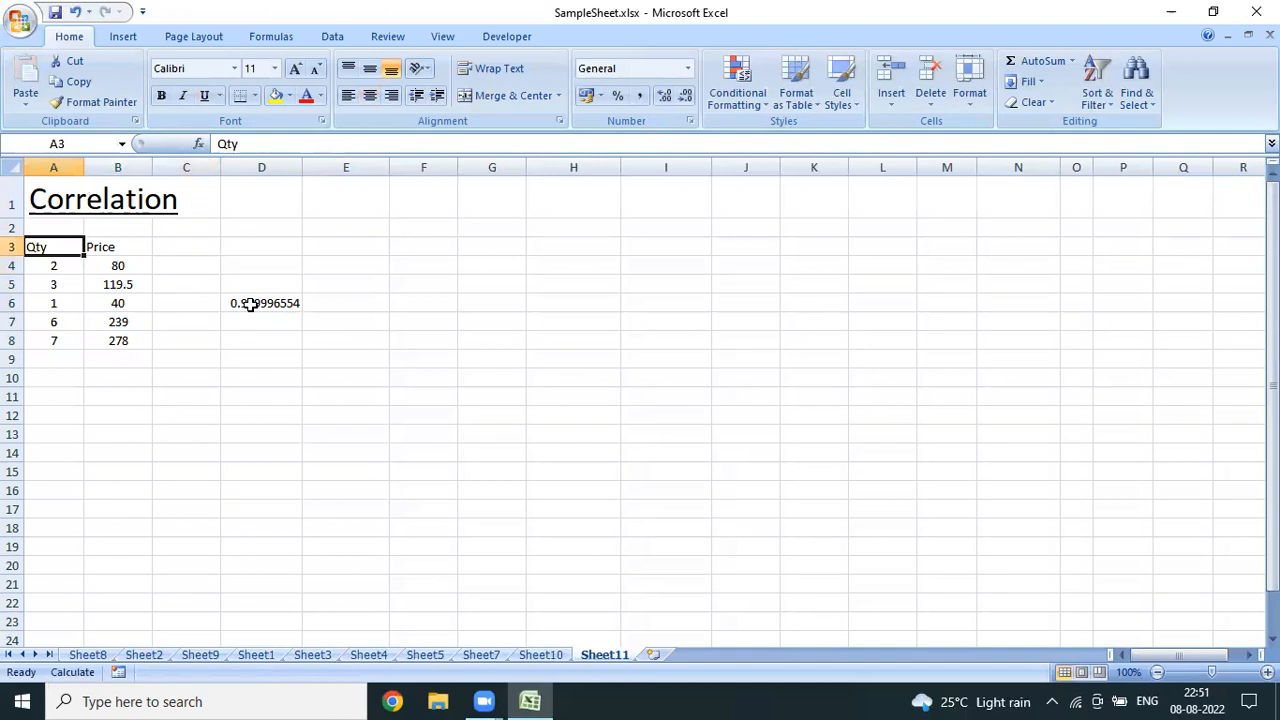
key(shift+Right)
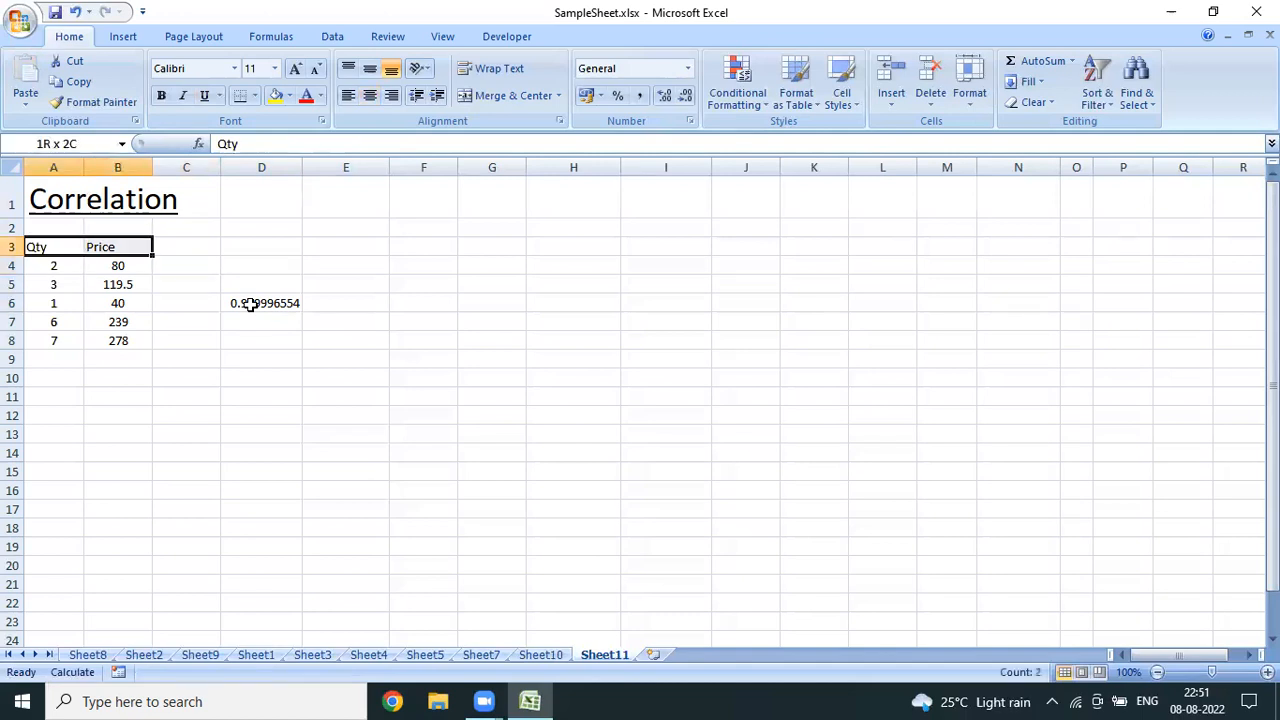
key(ctrl+shift+Down)
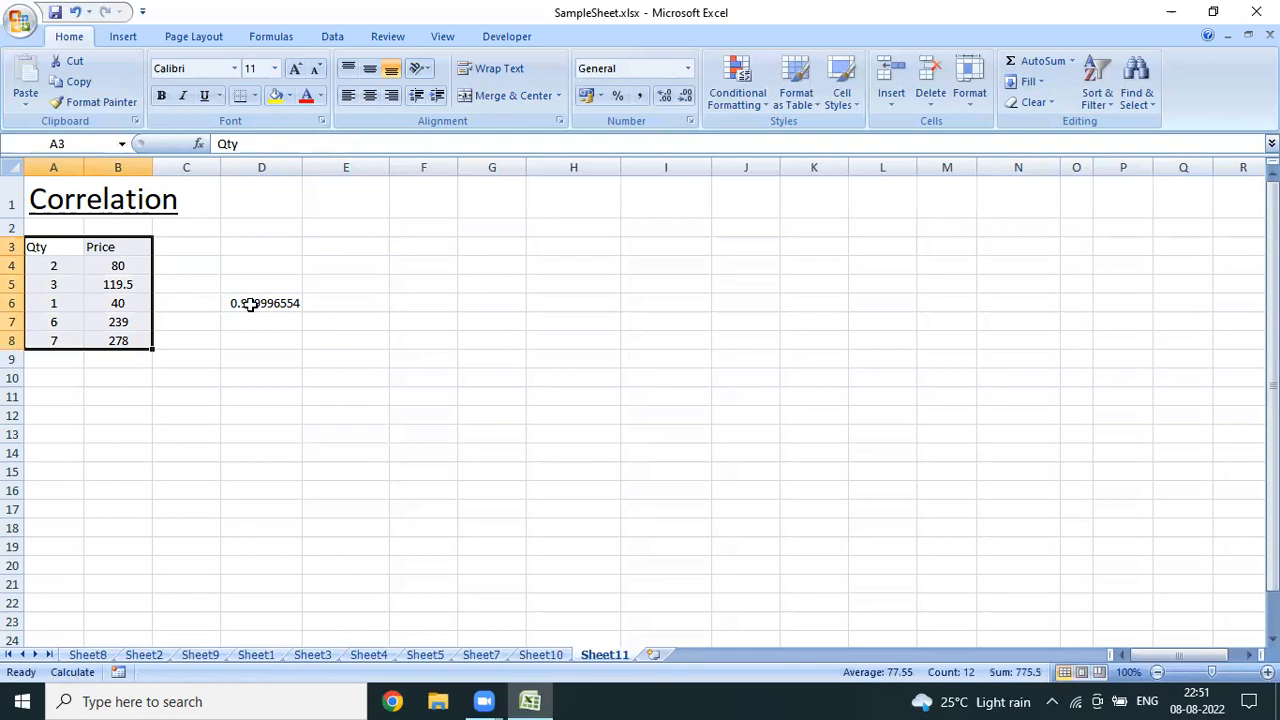
Add the column heading Size in C3 beside the Price heading
key(Up)
key(Down)
key(Right)
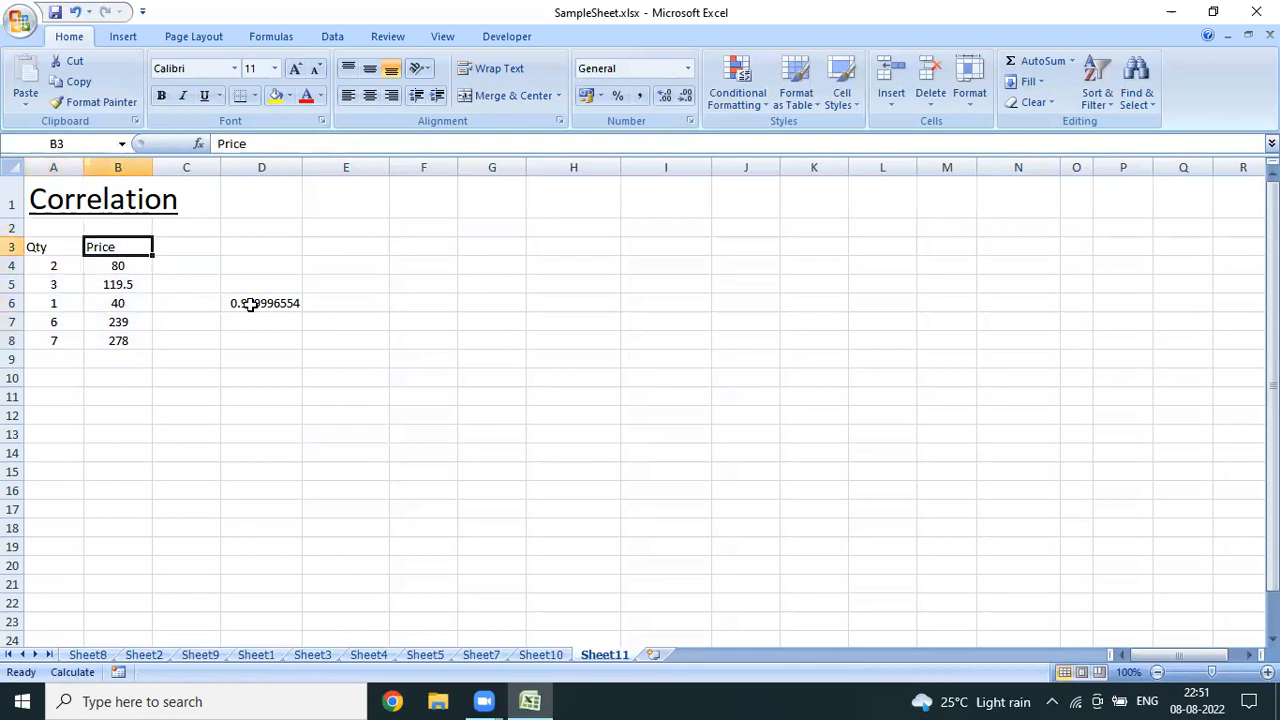
key(Right)
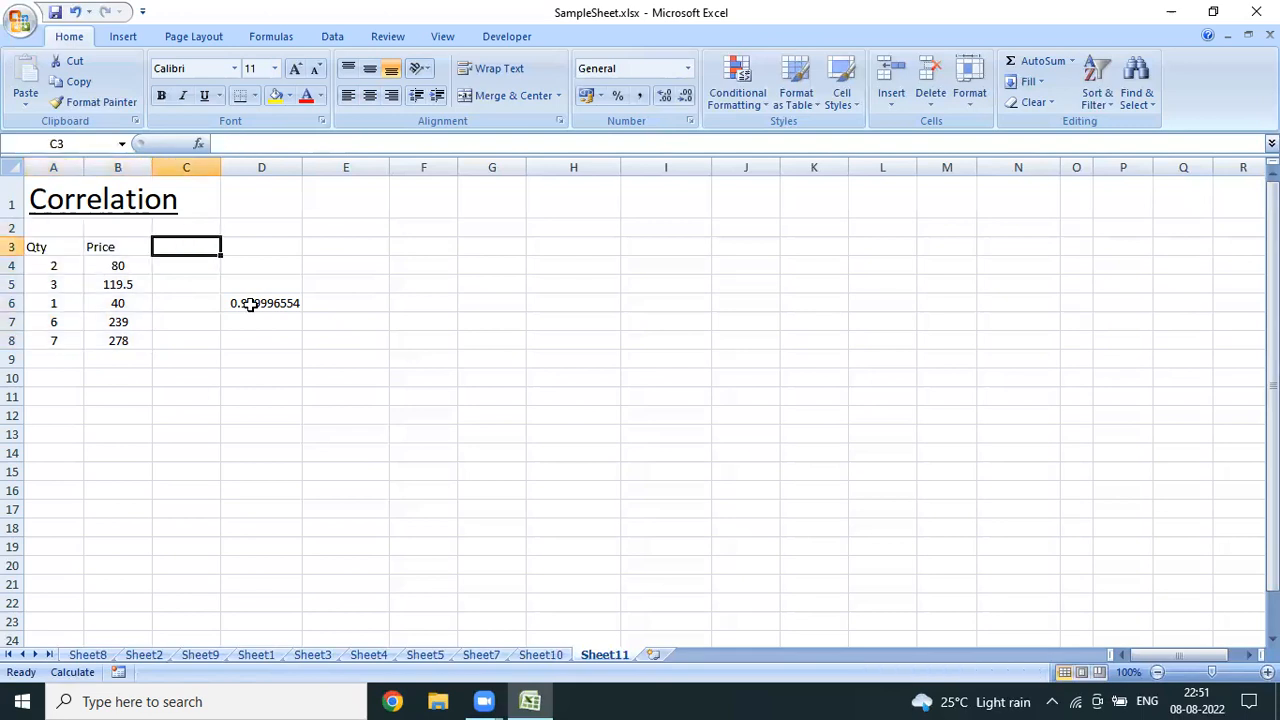
text(Size)
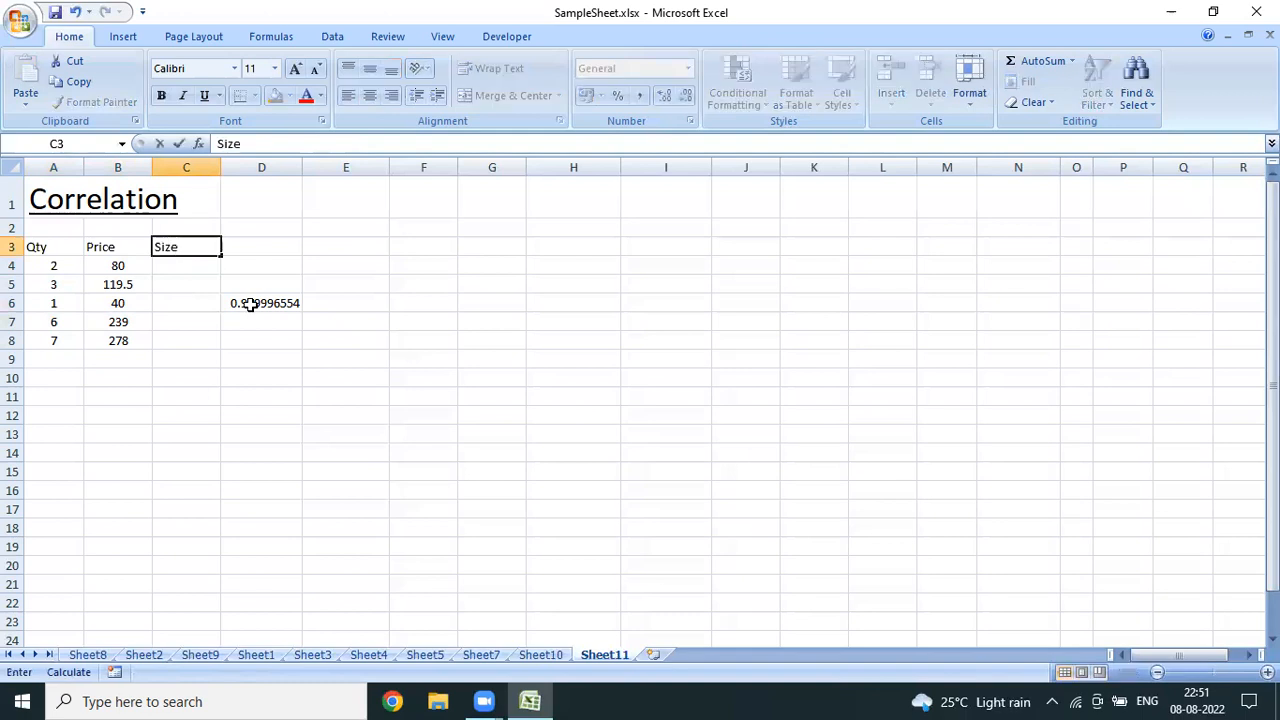
key(Return)
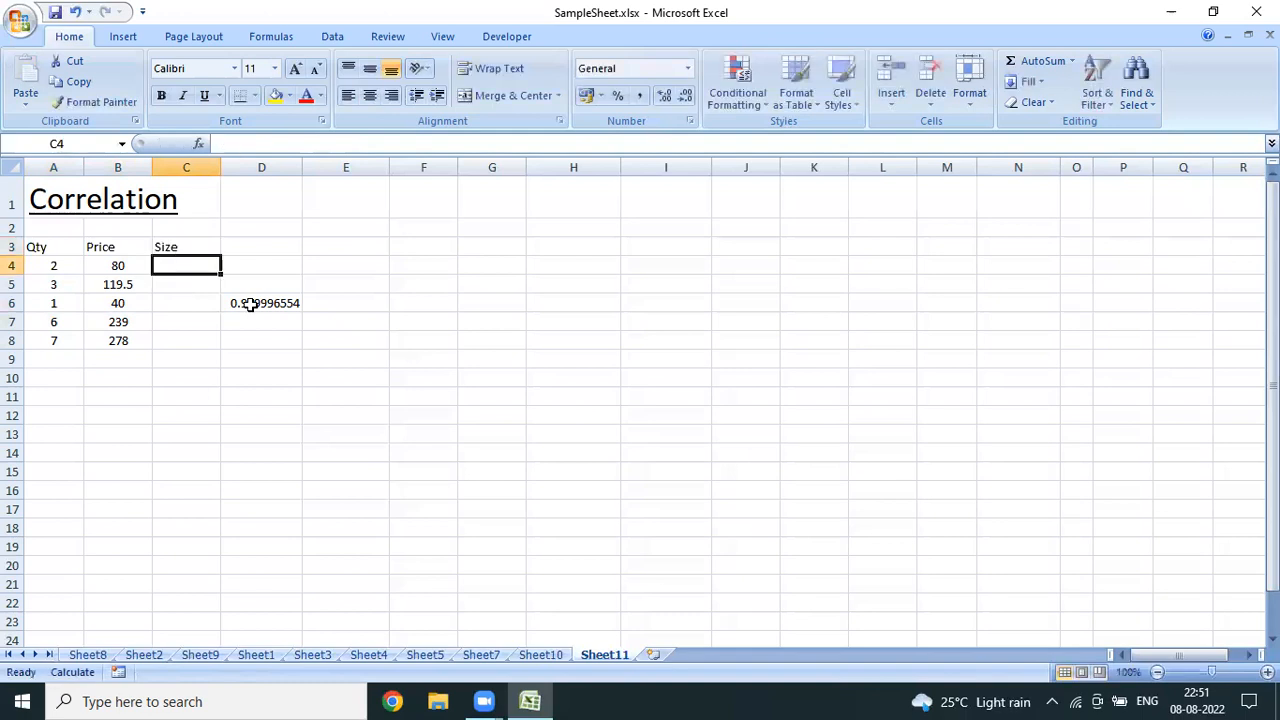
Fill the Size column C4:C8 with the values 45, 56, 34, 234 and 345
text(45)
key(Return)
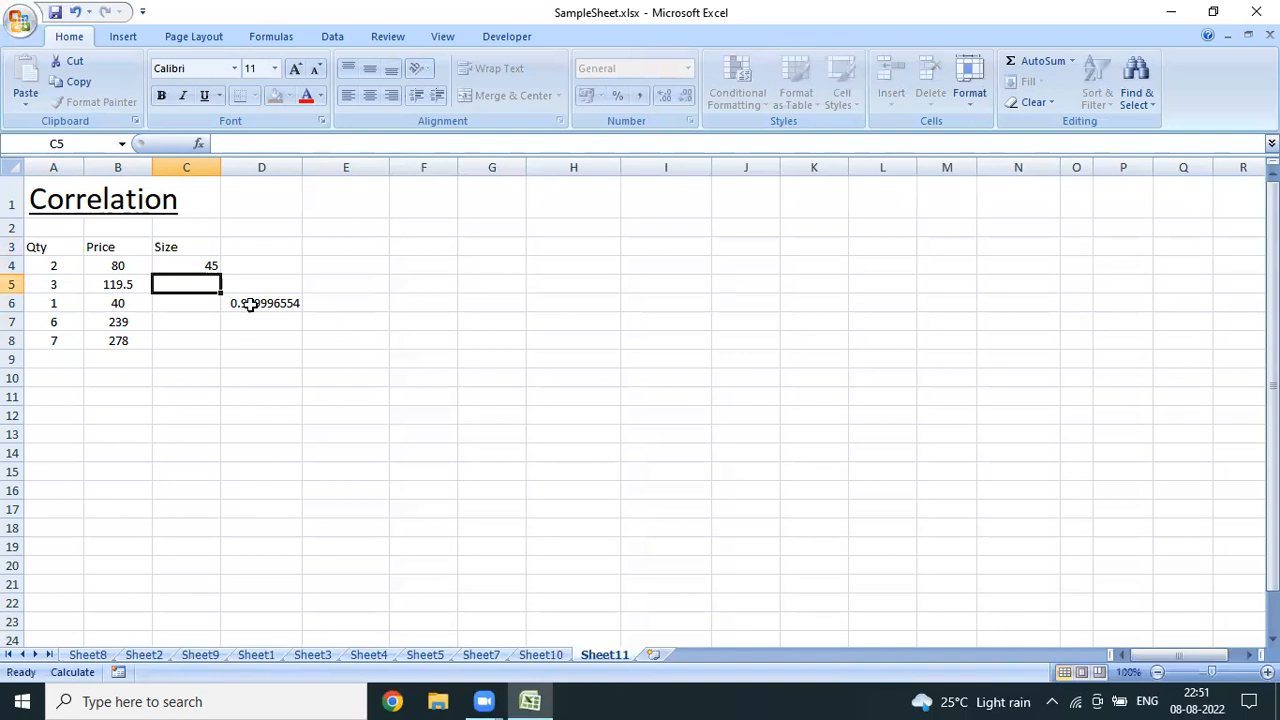
text(56)
key(Return)
text(34)
key(Return)
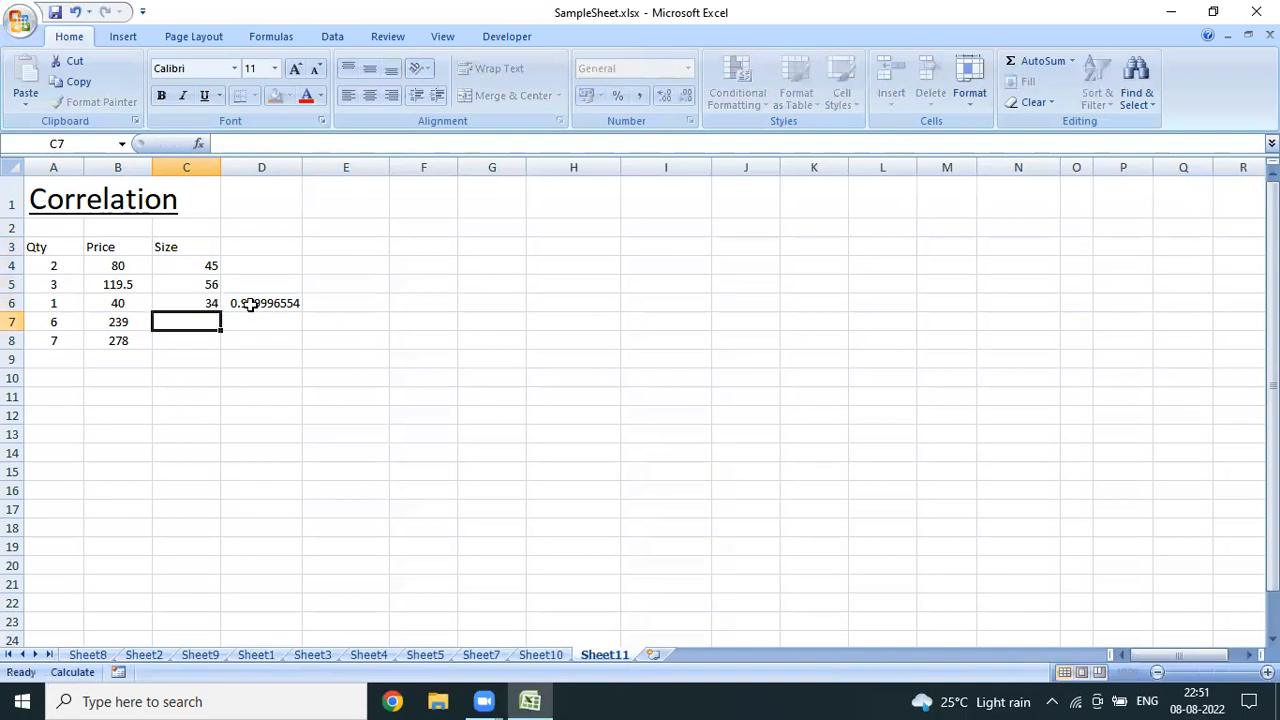
text(234)
key(Return)
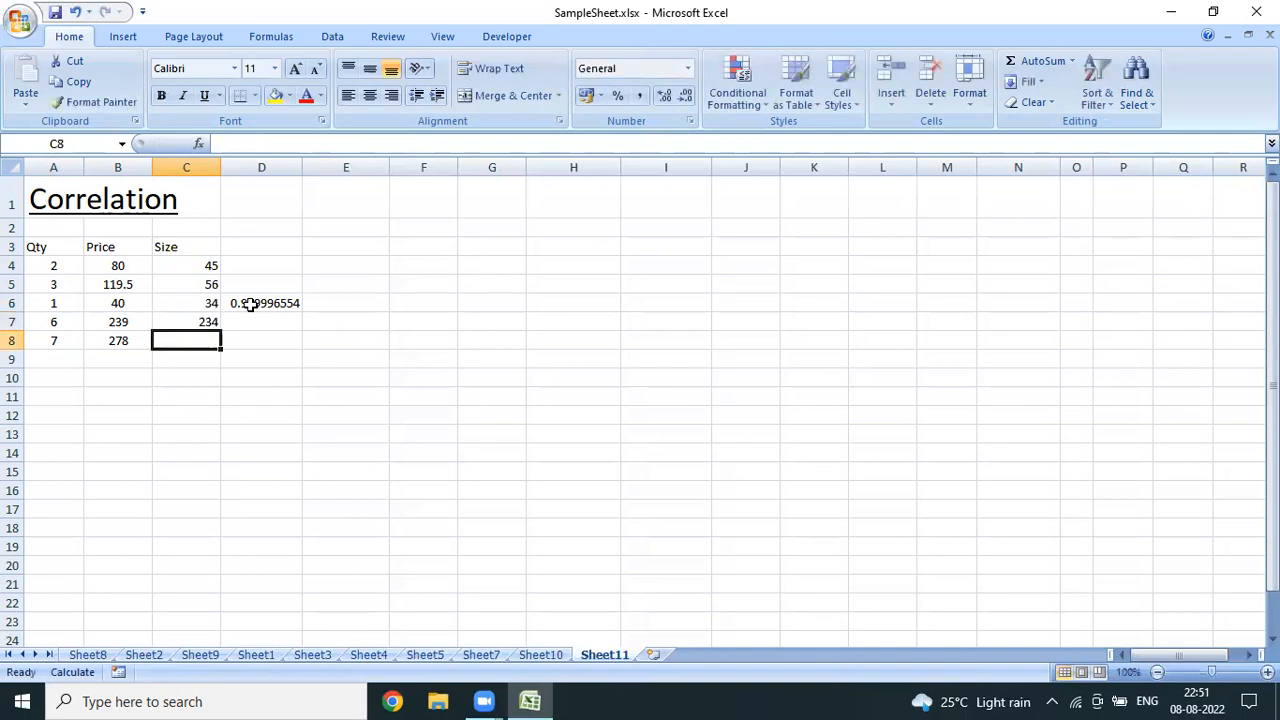
text(345)
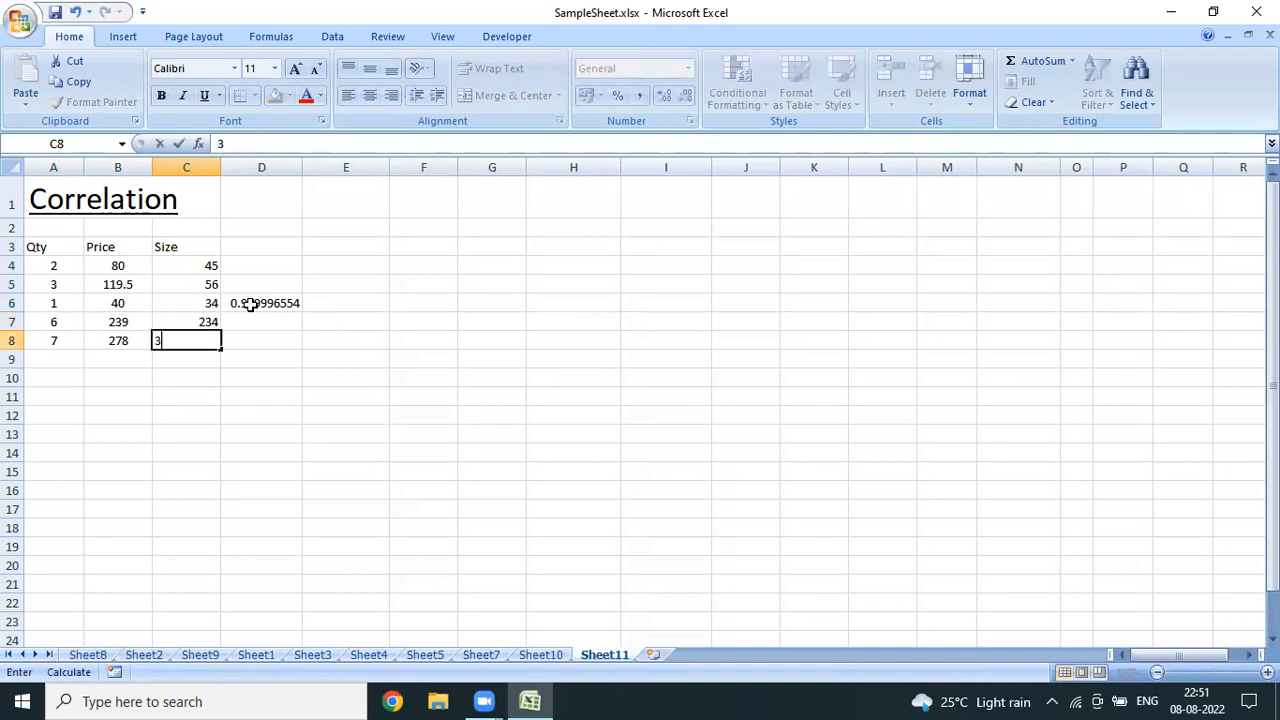
key(Up)
Enter the formula =C4/A4 in E4 to calculate size per unit of quantity for the first row
key(Up)
key(Up)
key(Up)
key(Left)
key(Left)
key(Right)
key(Right)
key(Right)
key(Right)
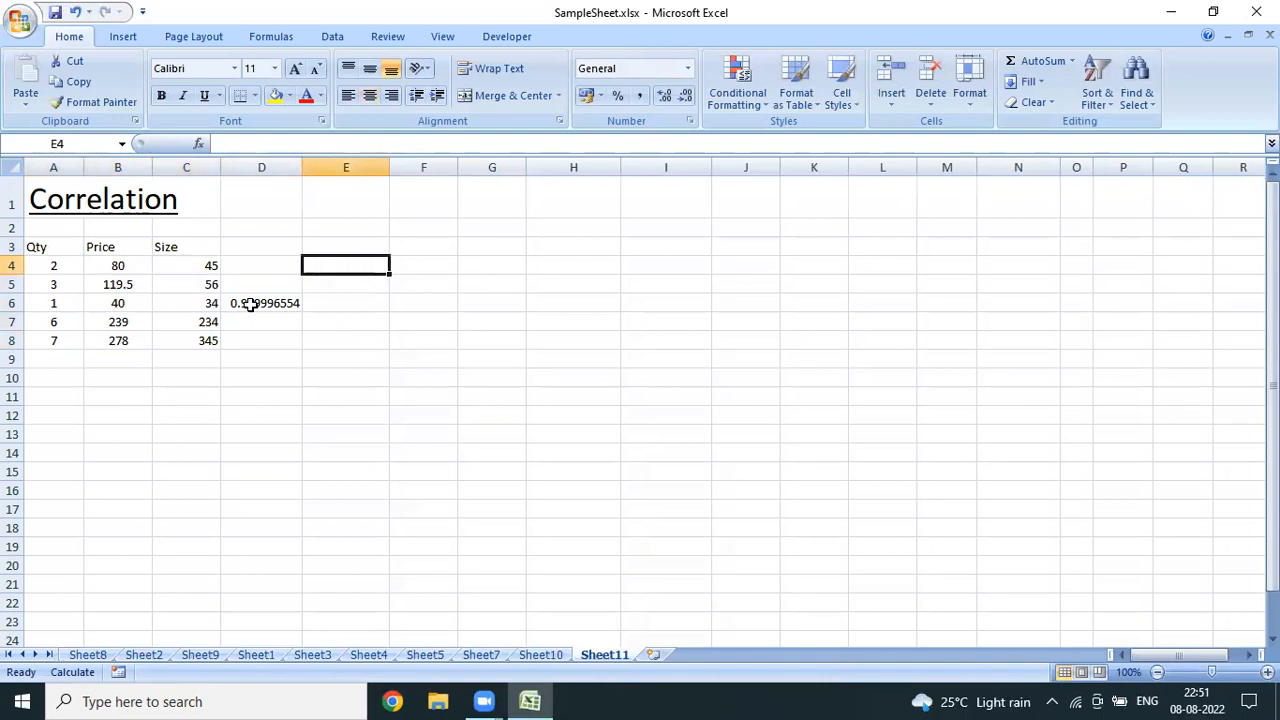
text(=)
key(Left)
key(Left)
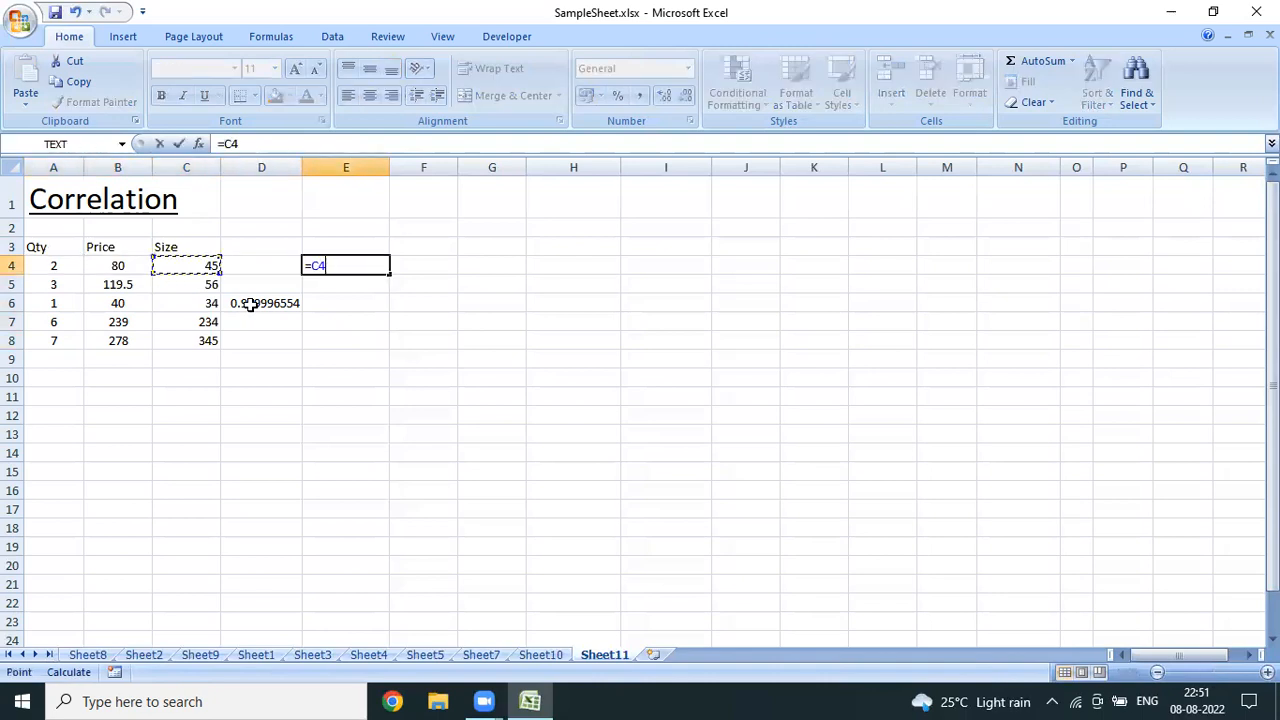
text(/)
key(Left)
key(Left)
key(Left)
key(Left)
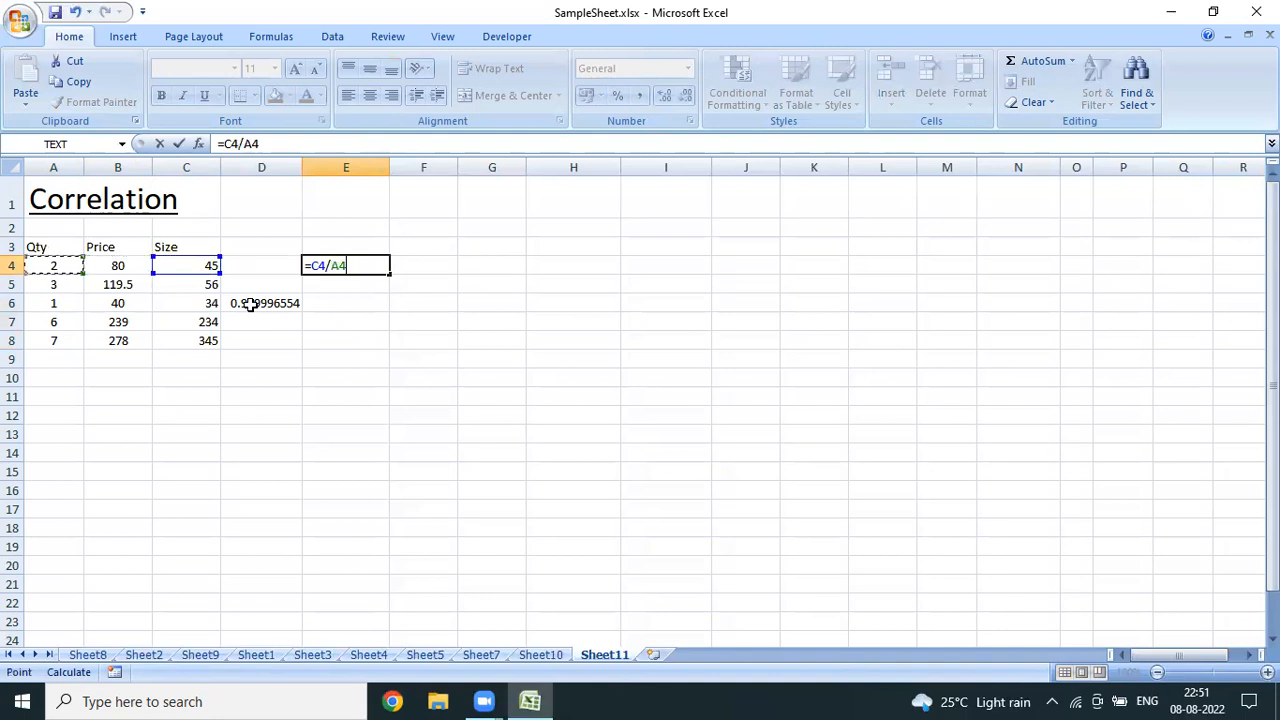
key(Return)
Copy the size-per-quantity formula from E4 down through E8
key(Up)
key(ctrl+c)
key(shift+Down)
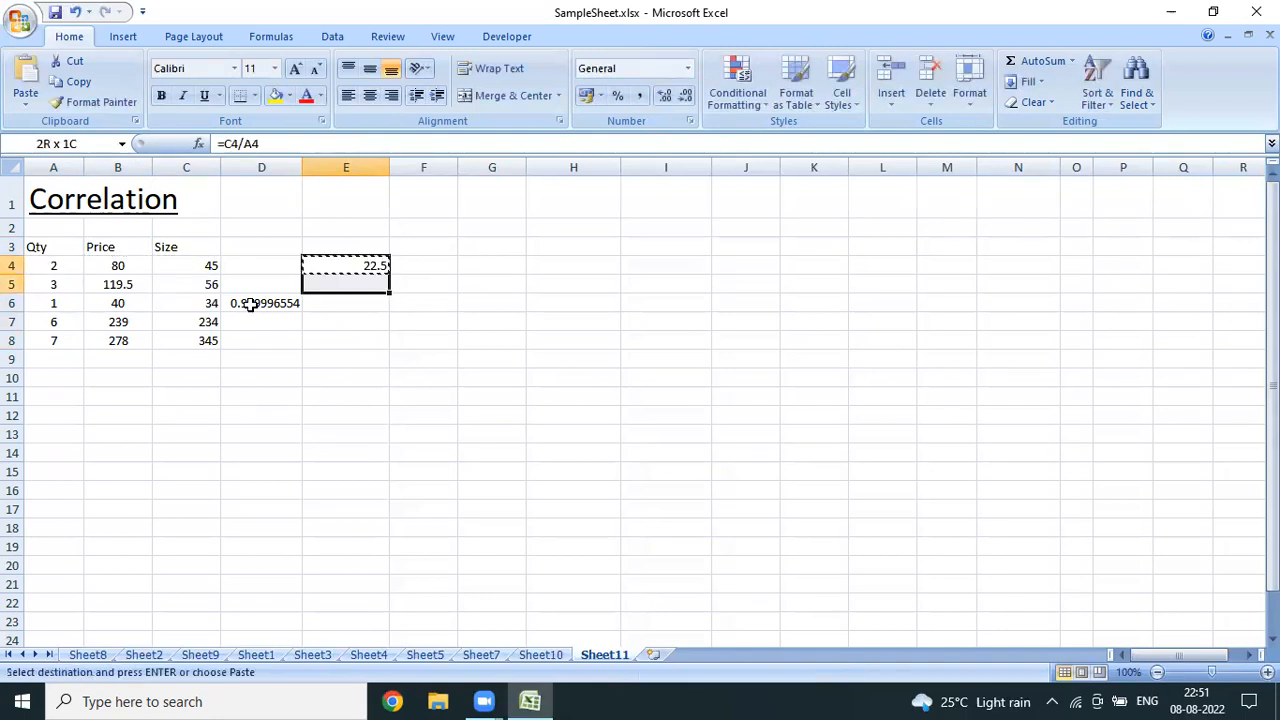
key(shift+Down)
key(shift+Down)
key(shift+Down)
key(Return)
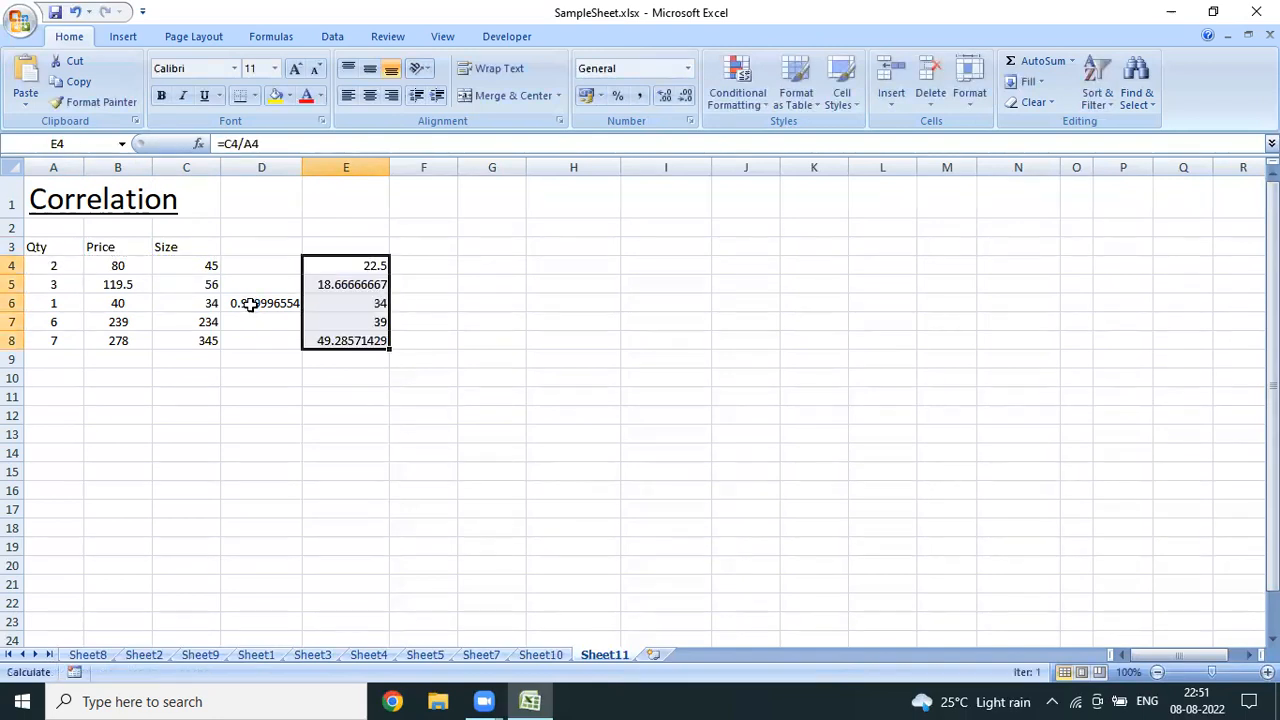
Compare the size-per-quantity ratios in E4:E8 to judge how consistently size follows quantity
key(shift+Up)
key(shift+Up)
key(shift+Up)
key(shift+Up)
key(Down)
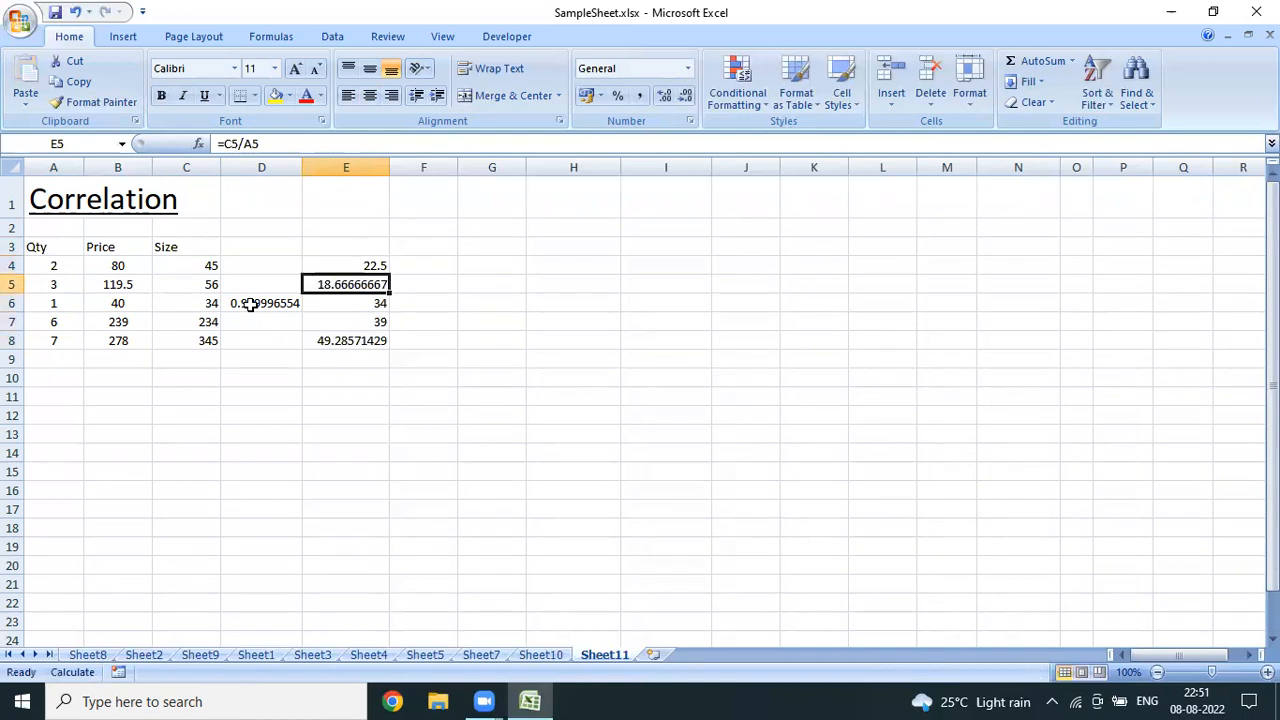
key(Down)
key(Down)
key(Down)
key(Up)
key(Up)
key(Up)
key(Up)
Delete the size-per-quantity formulas from E4:E8
key(shift+Down)
key(shift+Down)
key(shift+Down)
key(shift+Down)
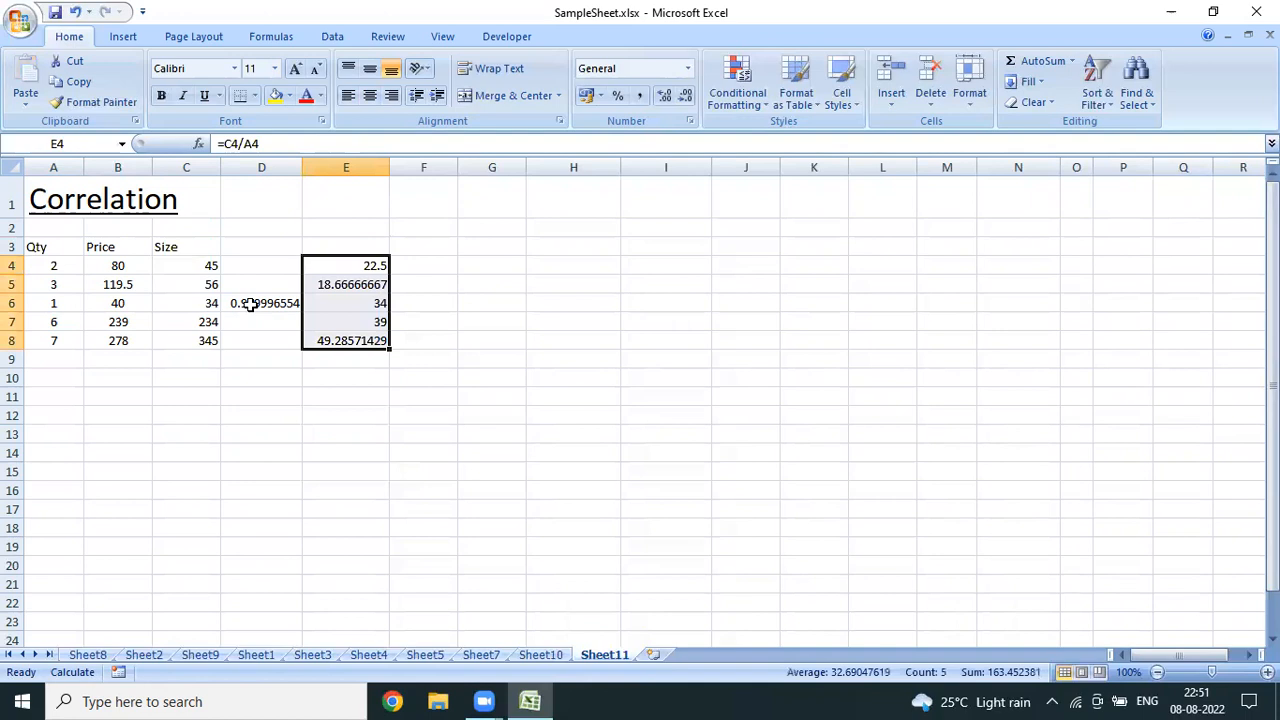
key(Delete)
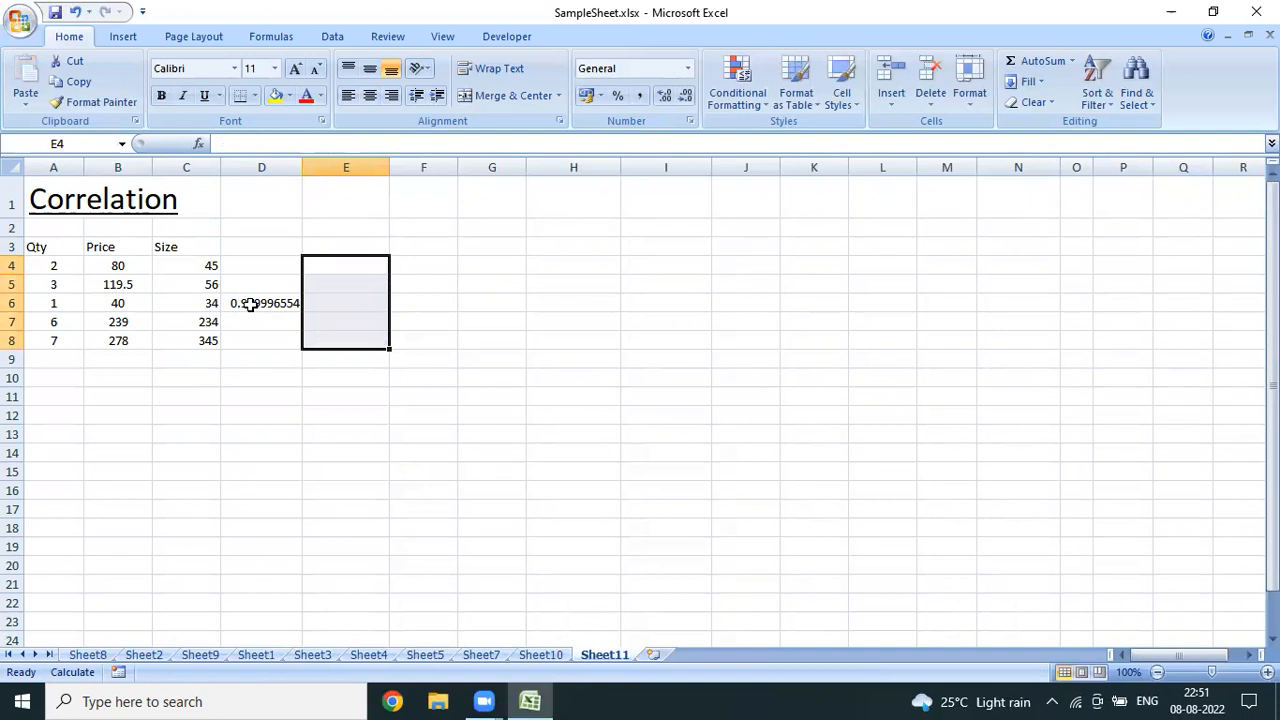
Review the Size and Qty columns as the two data sets whose relationship needs measuring
key(Left)
key(Left)
key(ctrl+shift+Down)
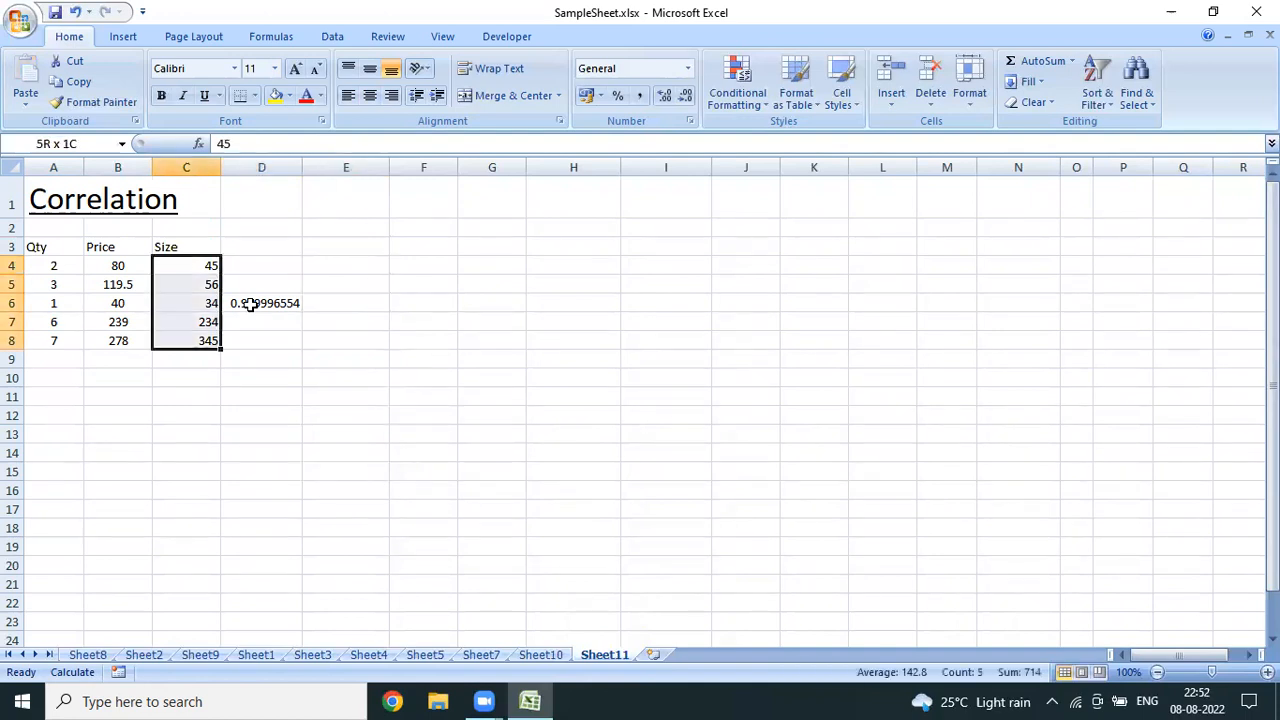
key(Up)
key(Left)
key(Left)
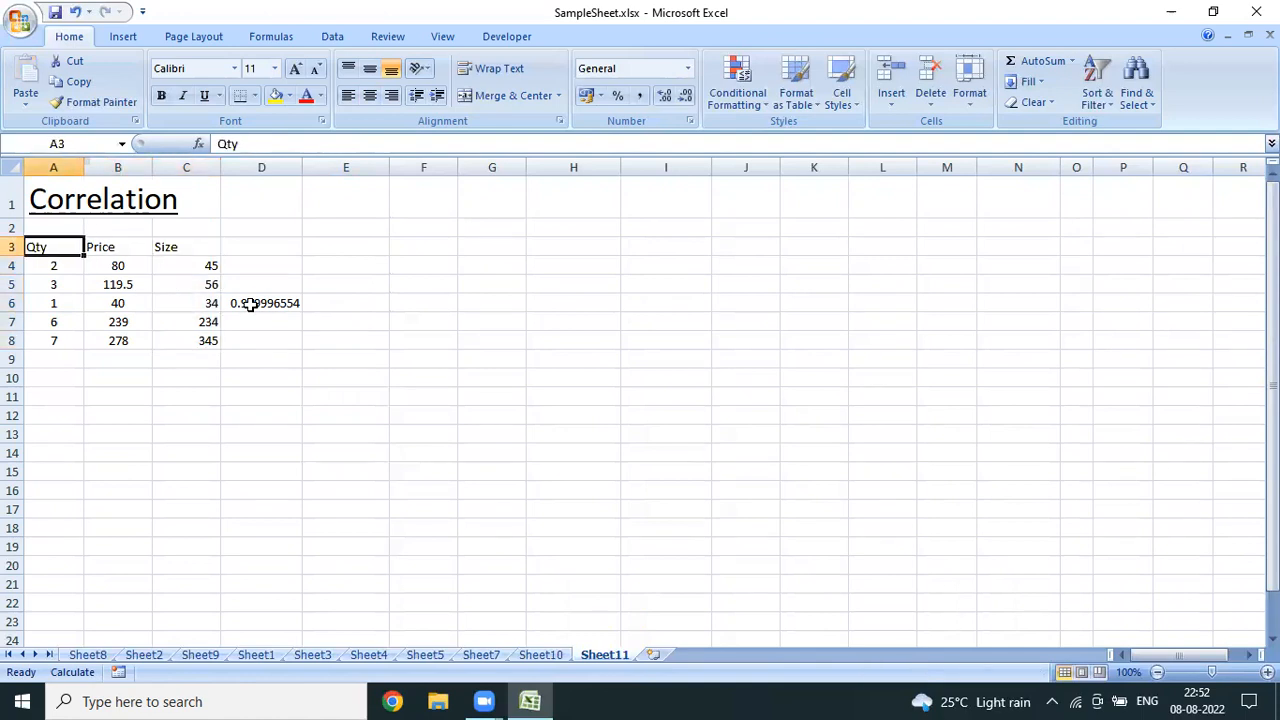
key(ctrl+shift+Down)
key(Right)
key(Right)
key(ctrl+shift+Down)
Enter =CORREL(A4:A8,C4:C8) in F6 to calculate the correlation between quantity and size
key(Right)
key(Right)
key(Right)
key(Down)
key(Down)
key(Down)
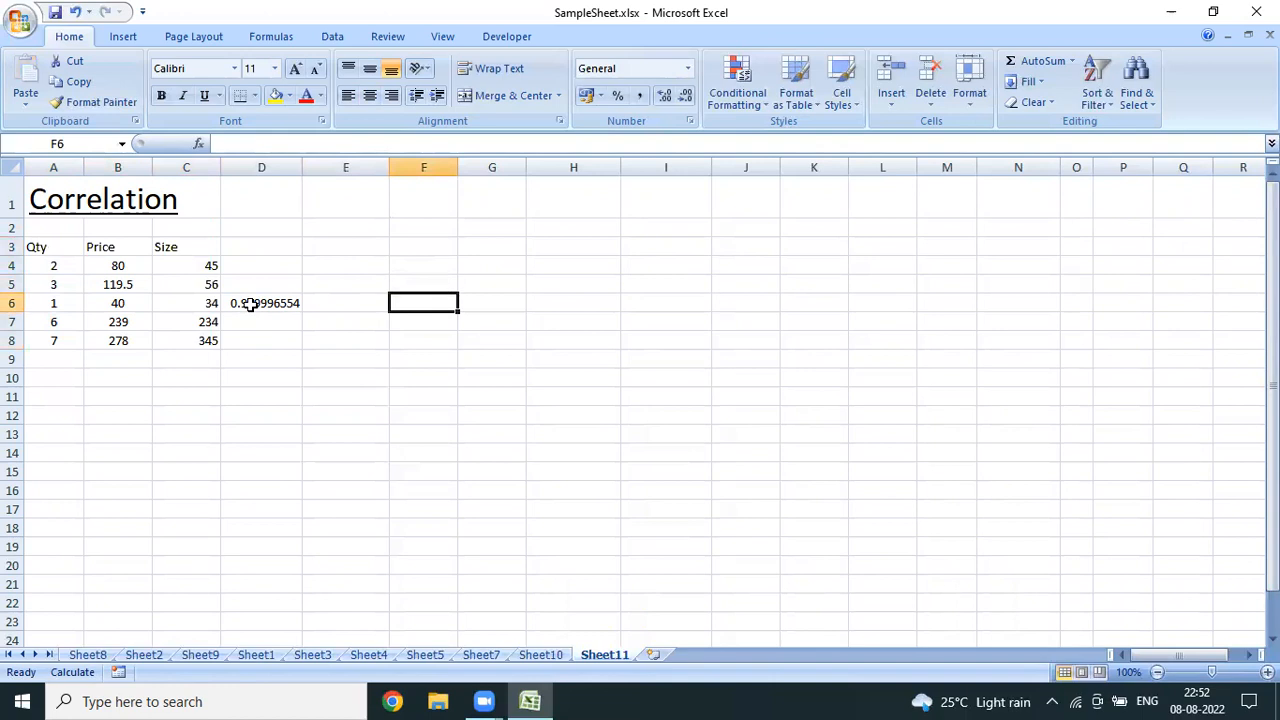
text(=)
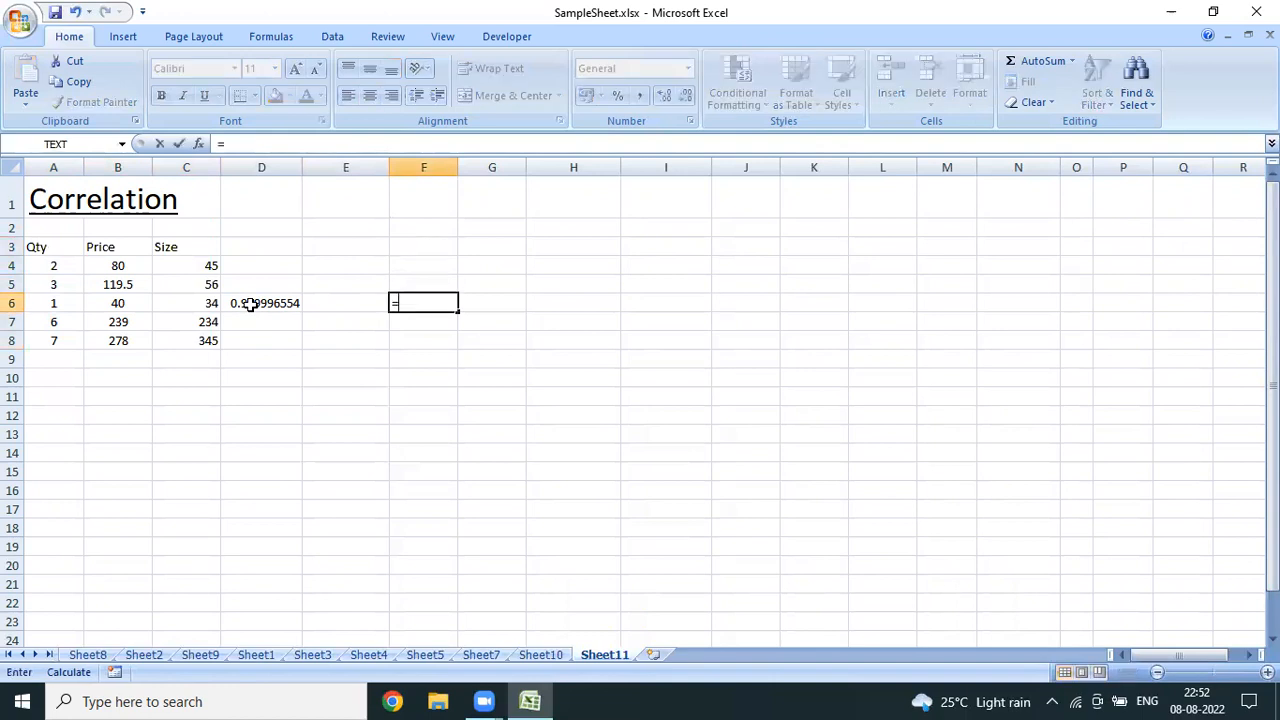
text(cor)
key(Tab)
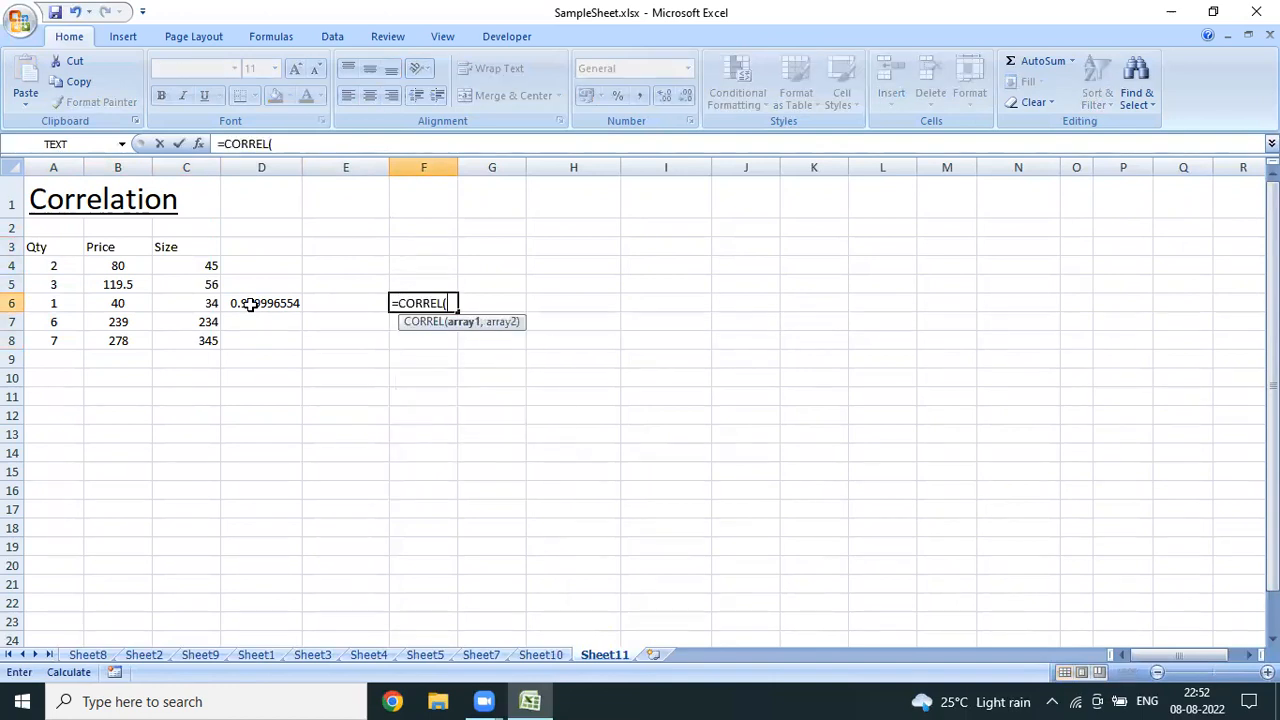
click(50, 265)
drag(50, 265, 49, 338)
text(,)
drag(215, 263, 207, 341)
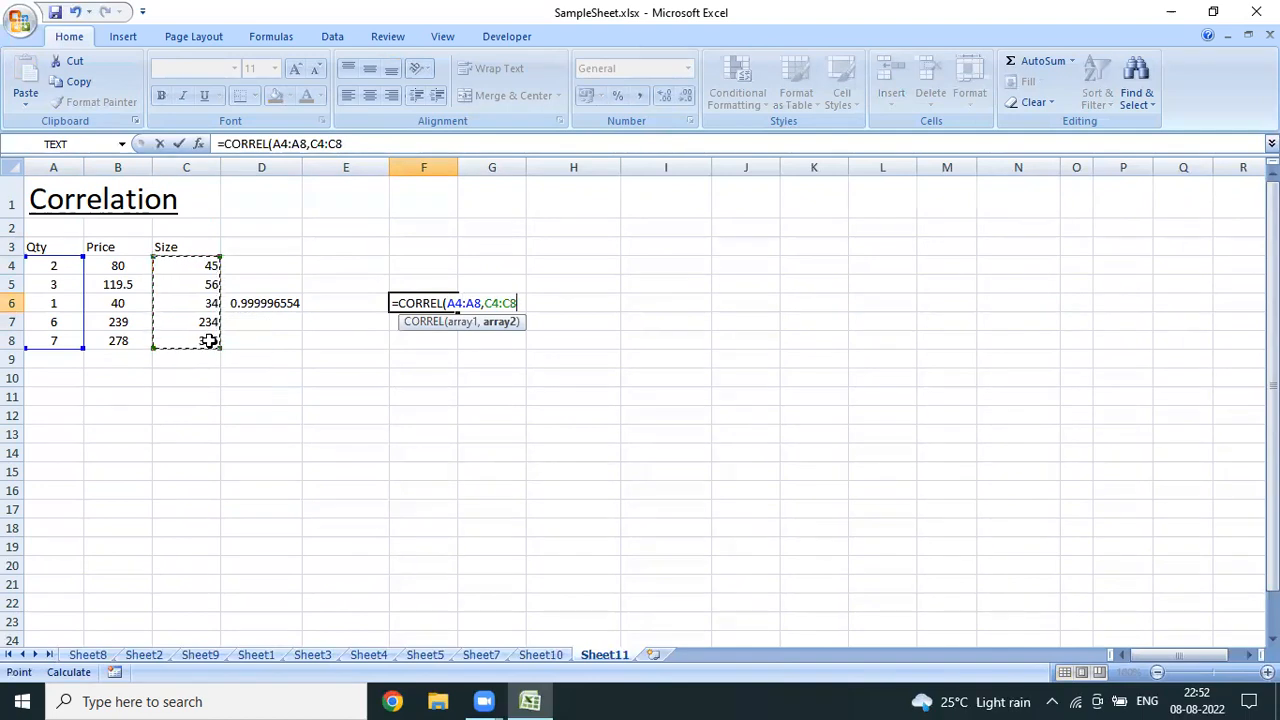
text())
key(Return)
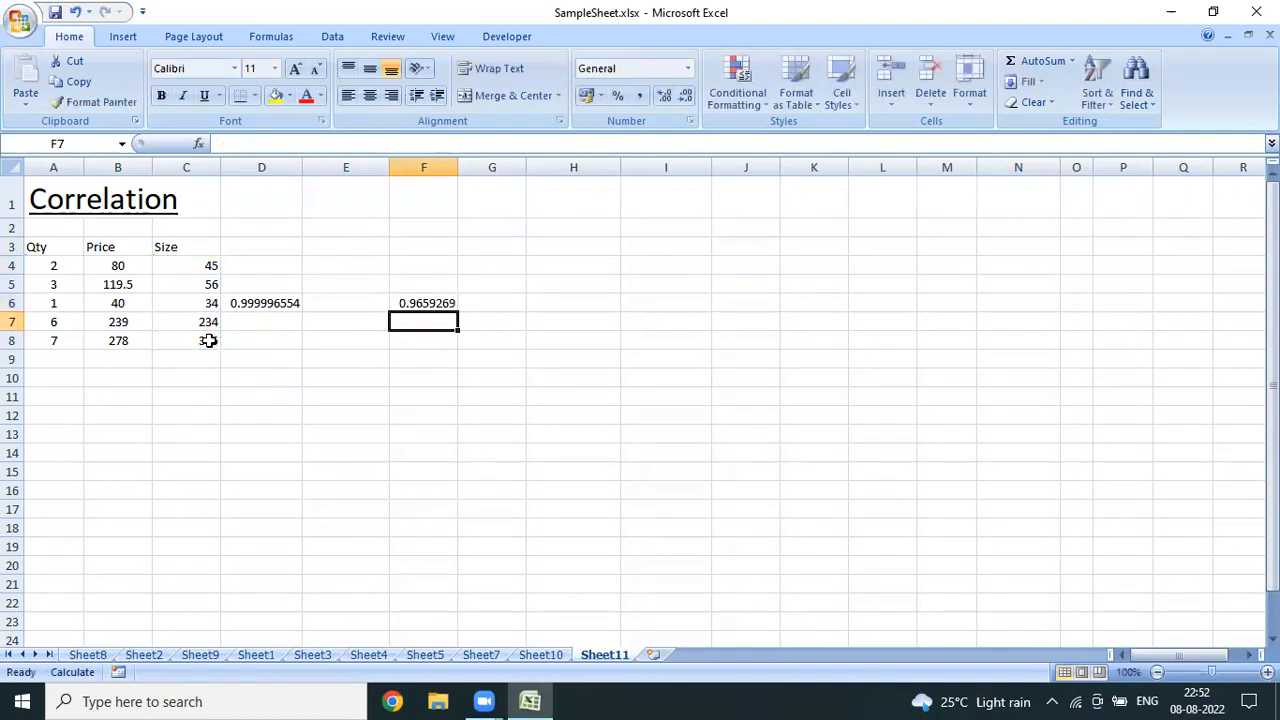
Change the second size value, in C5, to 345
key(Up)
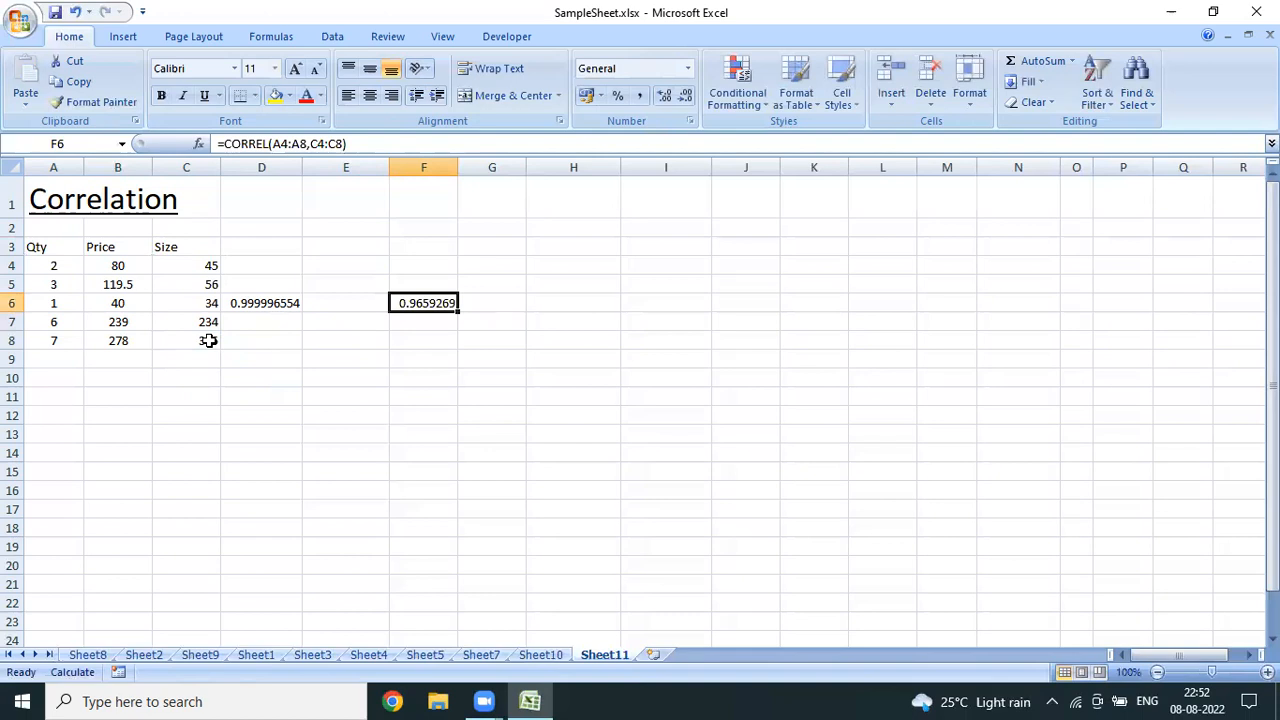
key(Left)
key(Left)
key(Left)
key(Down)
key(Up)
key(Up)
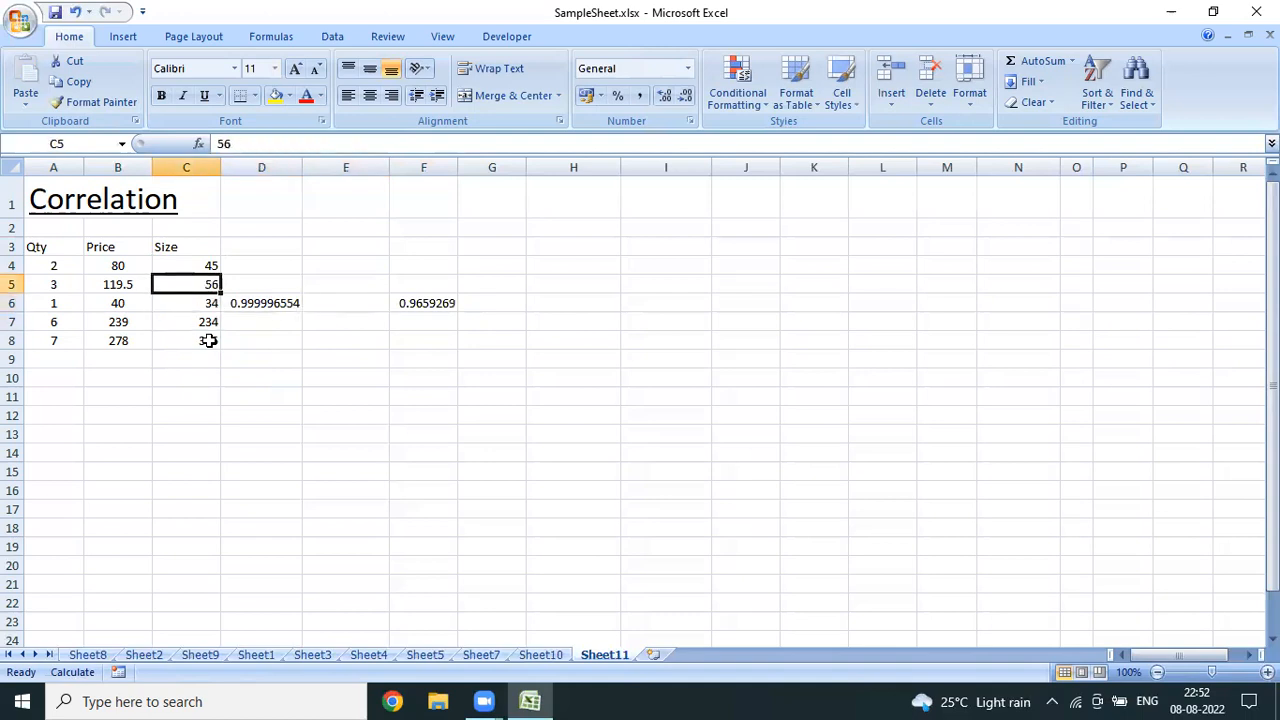
text(345)
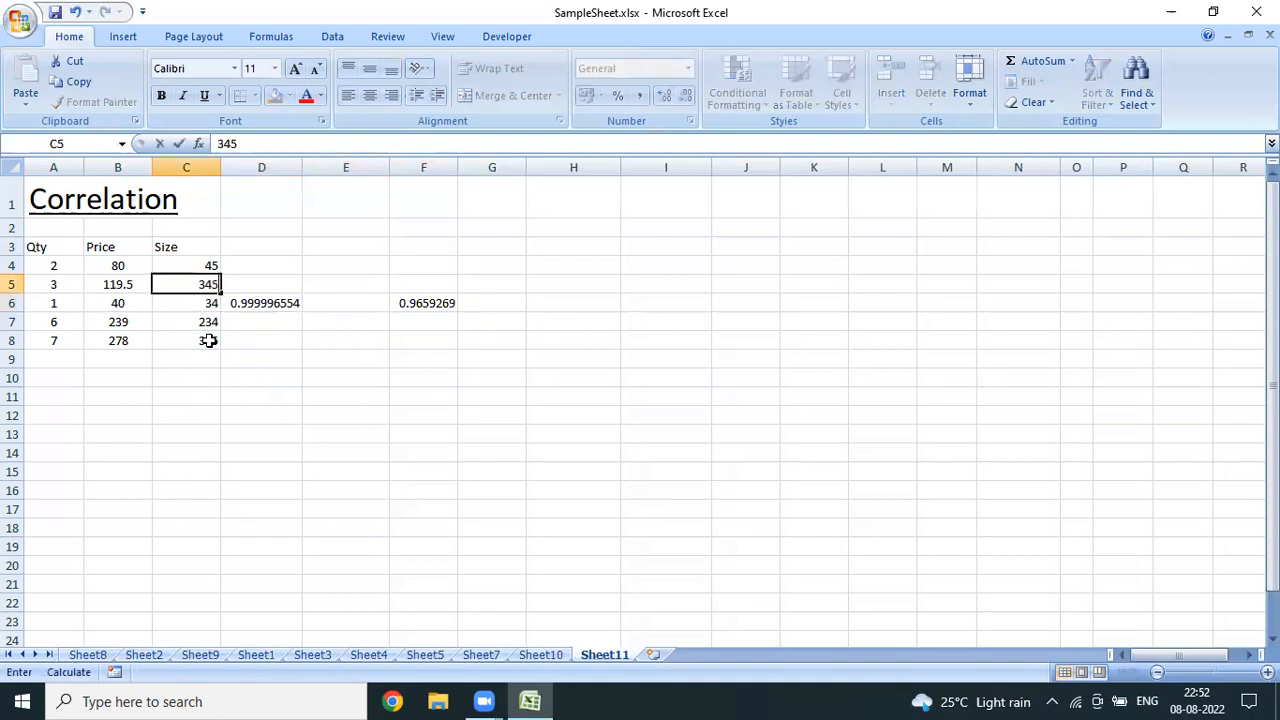
key(Return)
Change the last size value, in C8, to 64545
key(Down)
key(Down)
text(64565)
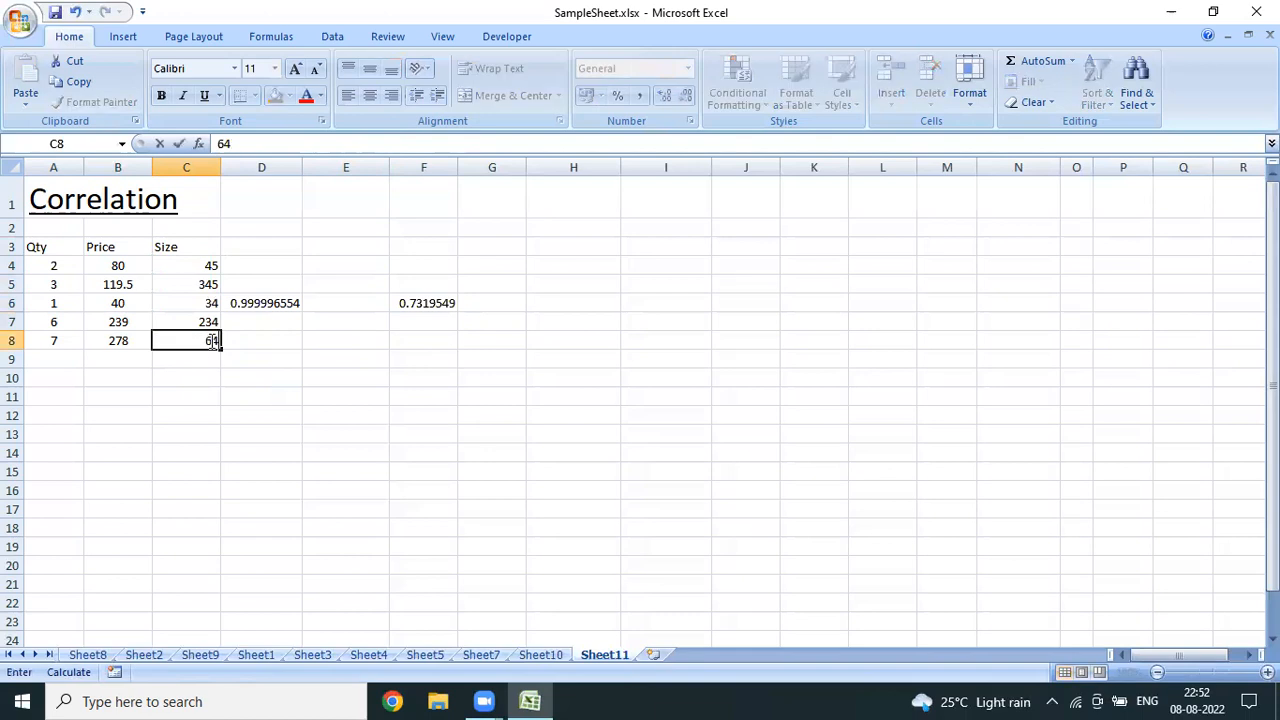
key(Return)
Go through the edited Size values row by row
key(Up)
key(Up)
key(Up)
key(Up)
key(Up)
key(Down)
key(Down)
key(Down)
key(Down)
key(Up)
key(Up)
key(Up)
key(Up)
Compare the quantities in A4:A8 with the sizes in C4:C8
key(Left)
key(Left)
key(shift+Down)
key(shift+Down)
key(shift+Down)
key(shift+Down)
key(Right)
key(Right)
key(shift+Down)
key(shift+Down)
key(shift+Down)
key(shift+Down)
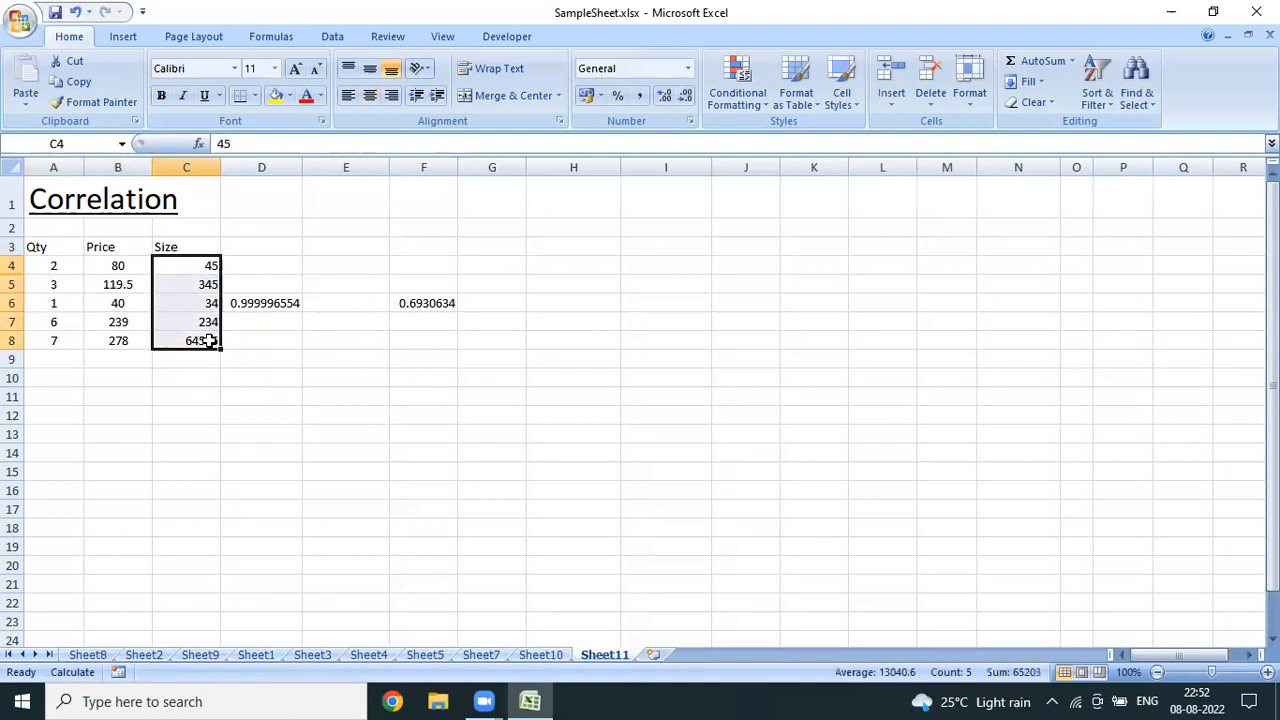
Examine the Size values again, followed by the Qty values, to judge whether they move together
key(Up)
key(Down)
key(shift+Down)
key(shift+Down)
key(shift+Down)
key(shift+Down)
key(Up)
key(Left)
key(Left)
key(Down)
key(shift+Down)
key(shift+Down)
key(shift+Down)
key(shift+Down)
key(Right)
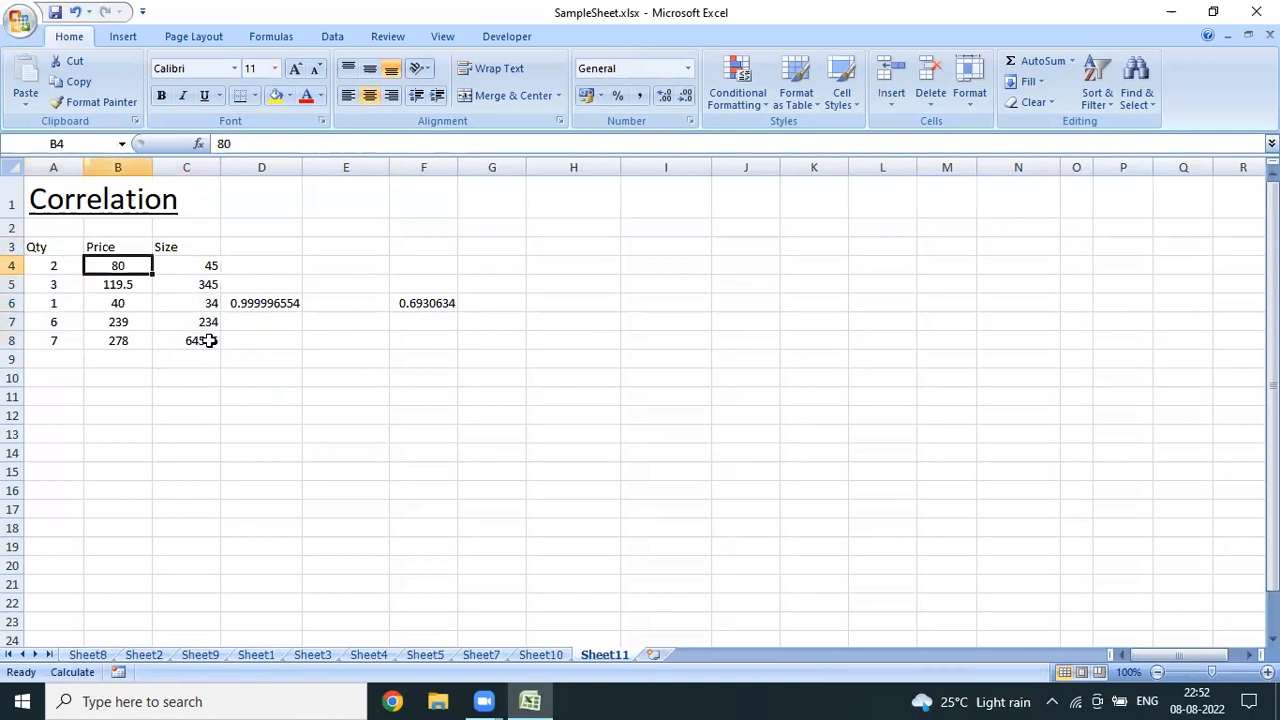
Examine the quantity and price pairs in A4:B8 in contrast to the Size column
key(Left)
key(Up)
key(Down)
key(Right)
key(Left)
key(shift+Right)
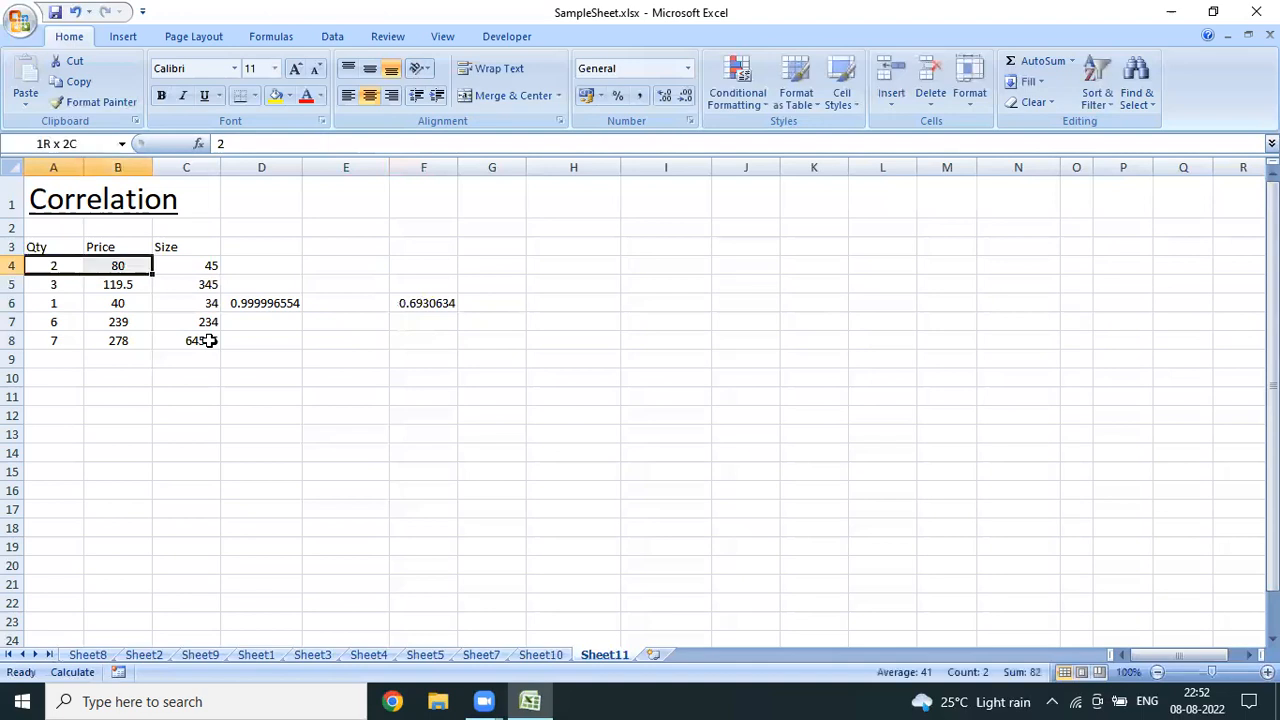
key(shift+Down)
key(shift+Down)
key(shift+Down)
key(shift+Down)
key(Up)
key(Right)
key(Right)
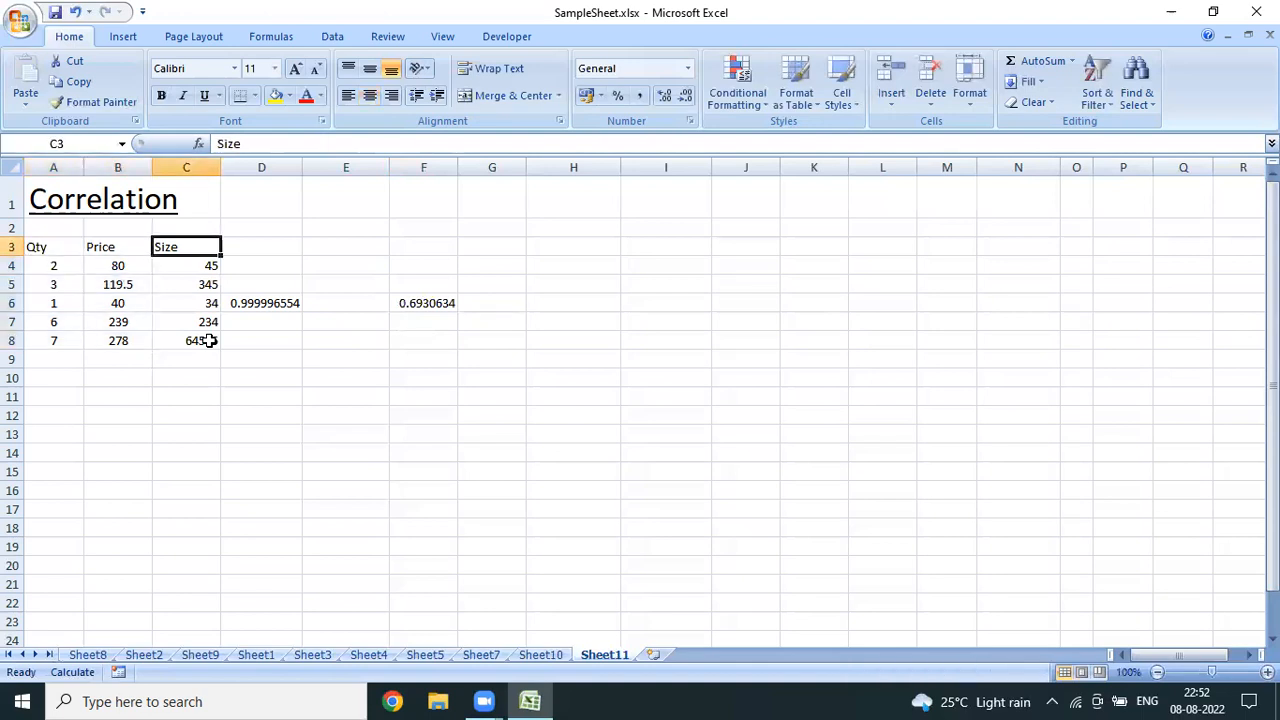
Compare the Qty, Price and Size headings and inspect the quantity-price correlation in D6
key(Left)
key(Left)
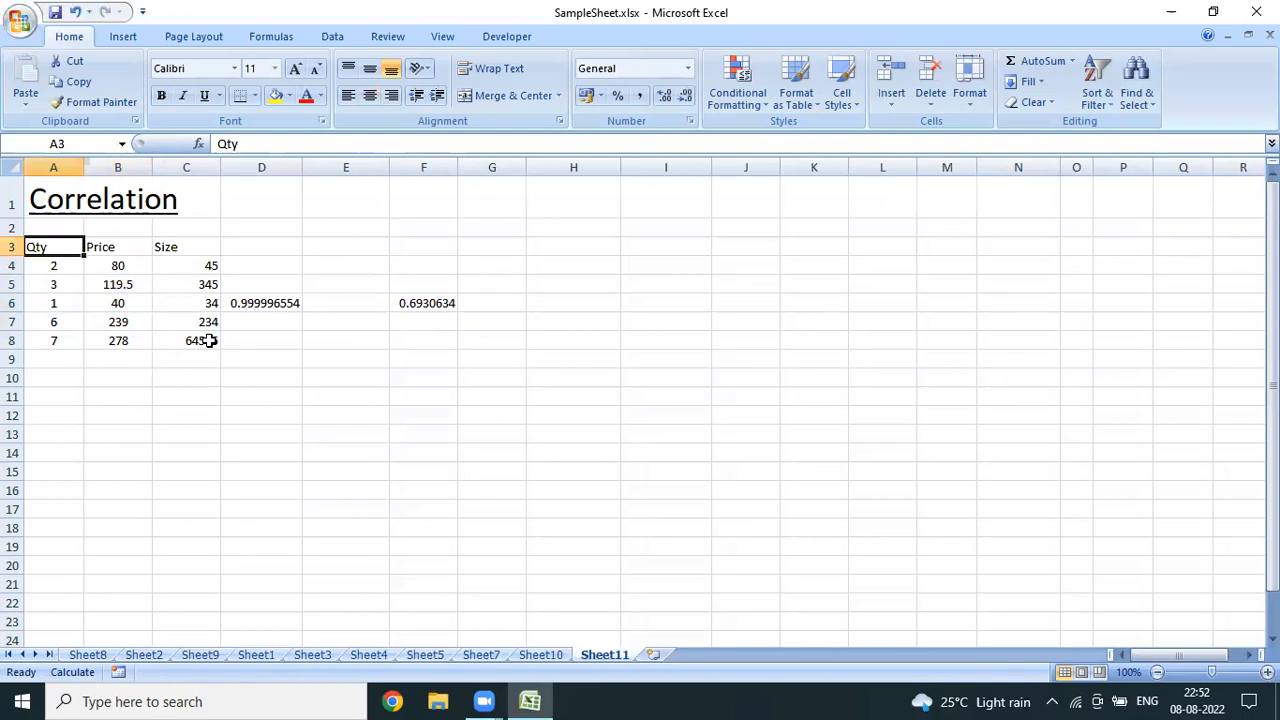
key(shift+Right)
key(shift+Right)
key(shift+Left)
key(shift+Left)
key(Right)
key(Left)
key(Right)
key(Left)
key(Right)
key(Right)
key(Left)
key(Left)
key(Right)
key(Down)
key(Down)
key(Down)
key(Right)
key(Right)
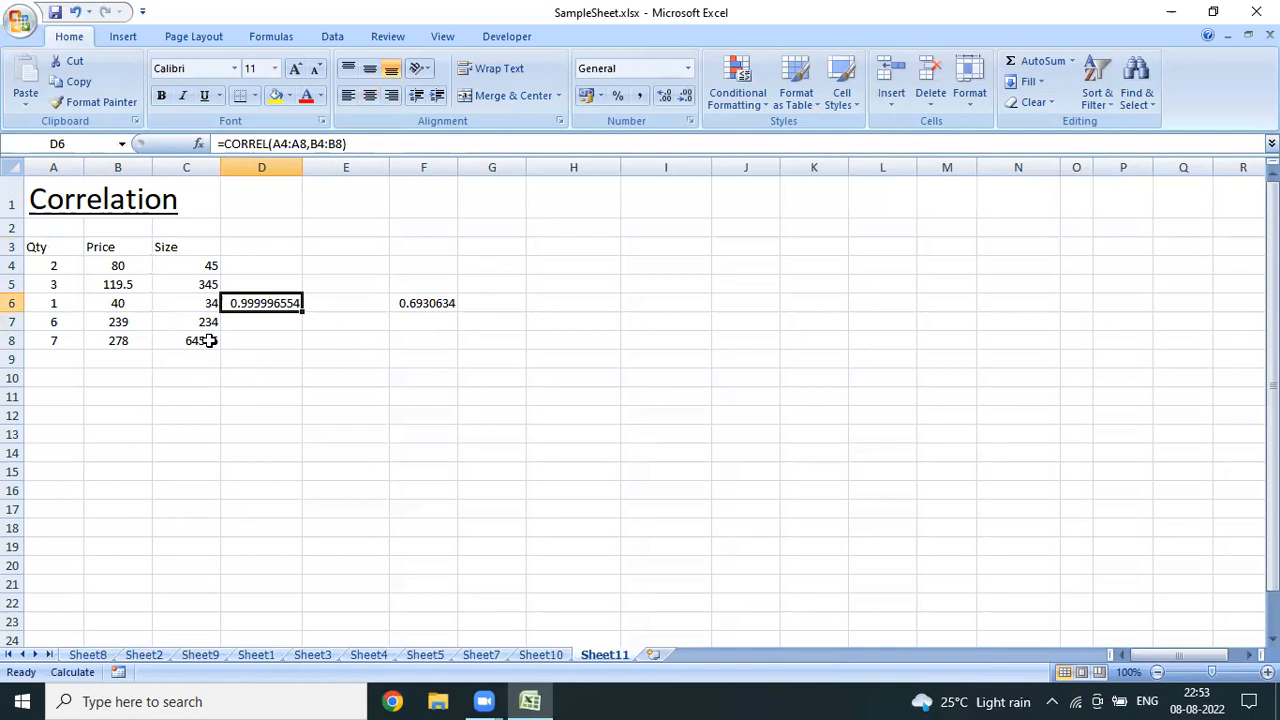
Trace the Qty and Size columns and inspect their correlation formula in F6
key(Up)
key(Up)
key(Up)
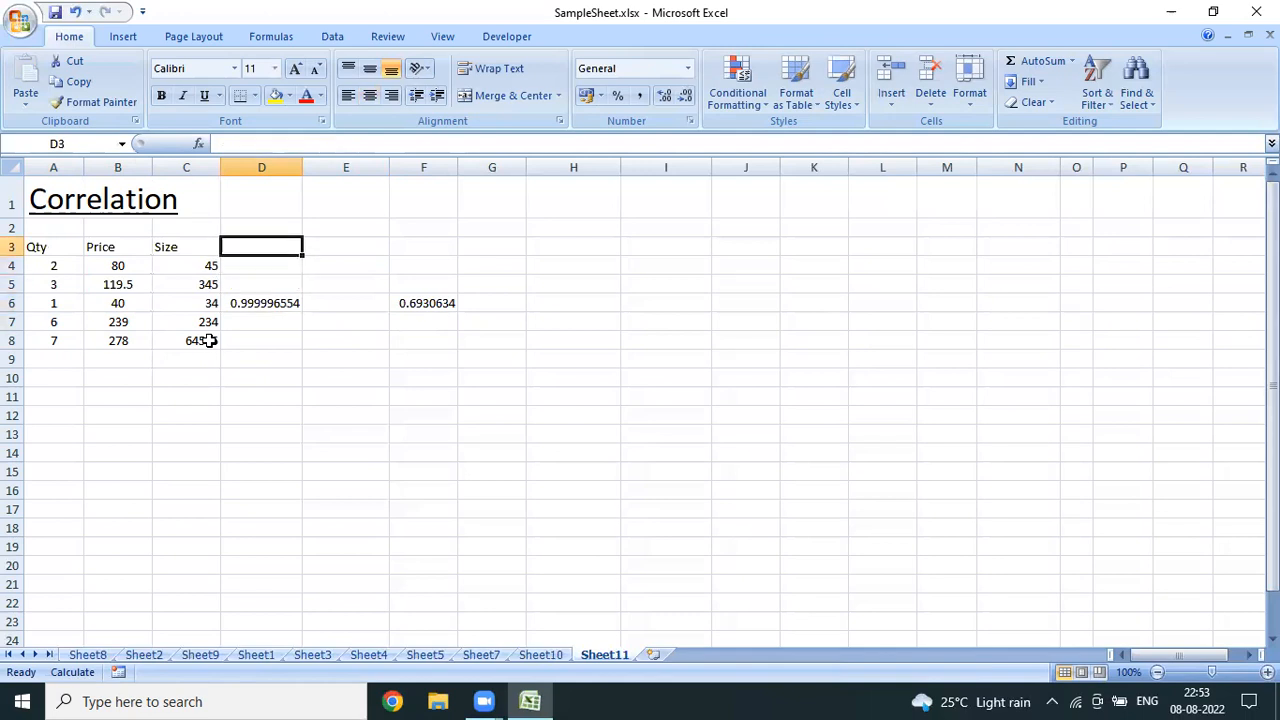
key(Left)
key(Left)
key(Left)
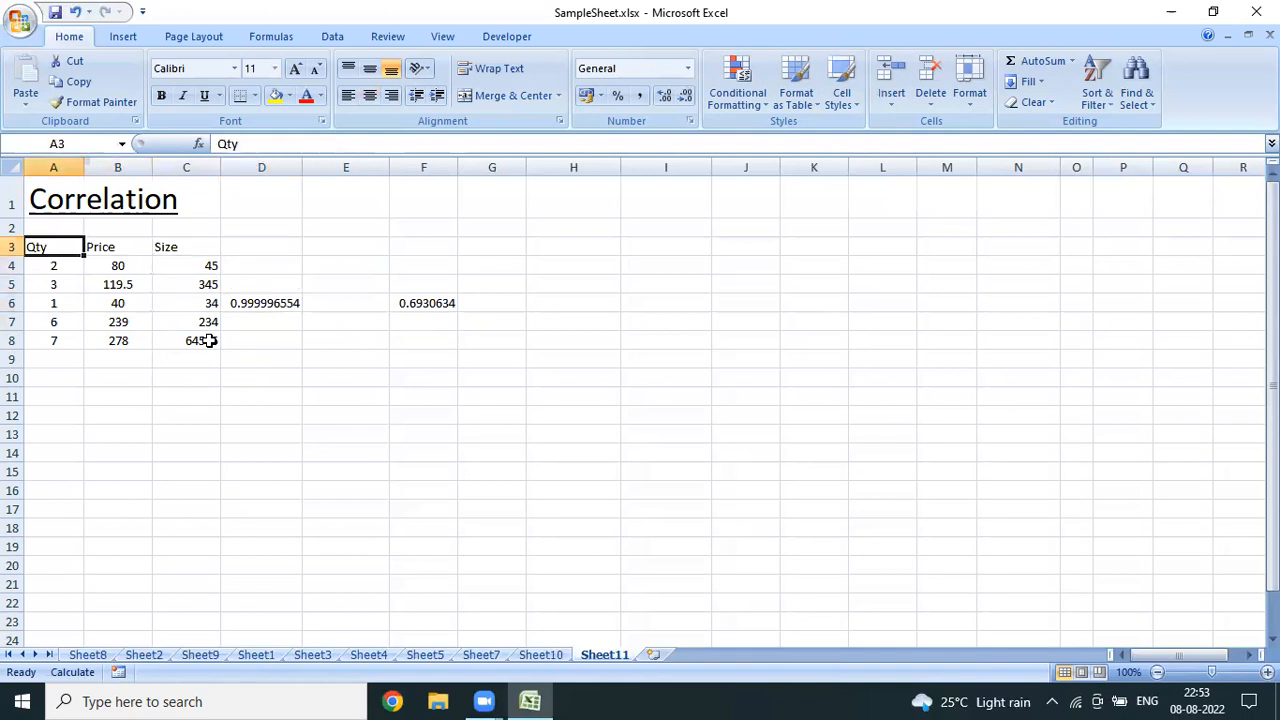
key(ctrl+shift+Down)
key(Right)
key(Right)
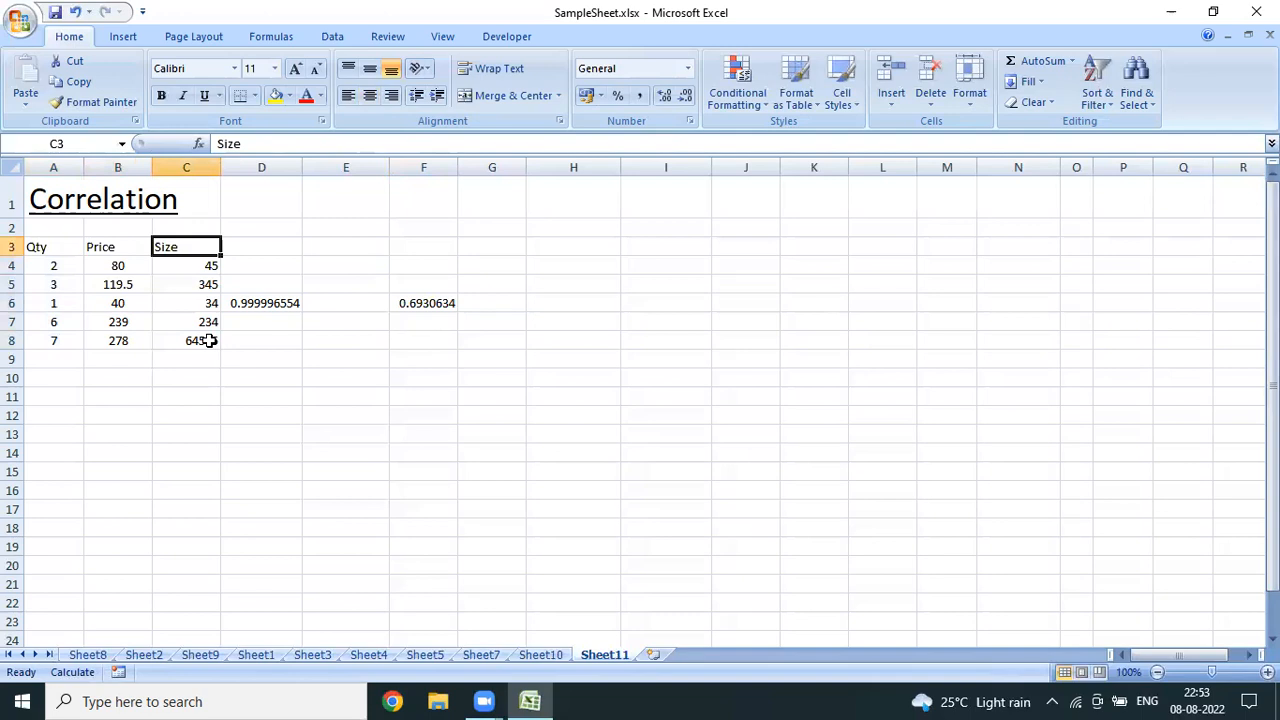
key(ctrl+shift+Down)
key(Right)
key(Right)
key(Down)
key(Down)
key(Down)
key(Right)
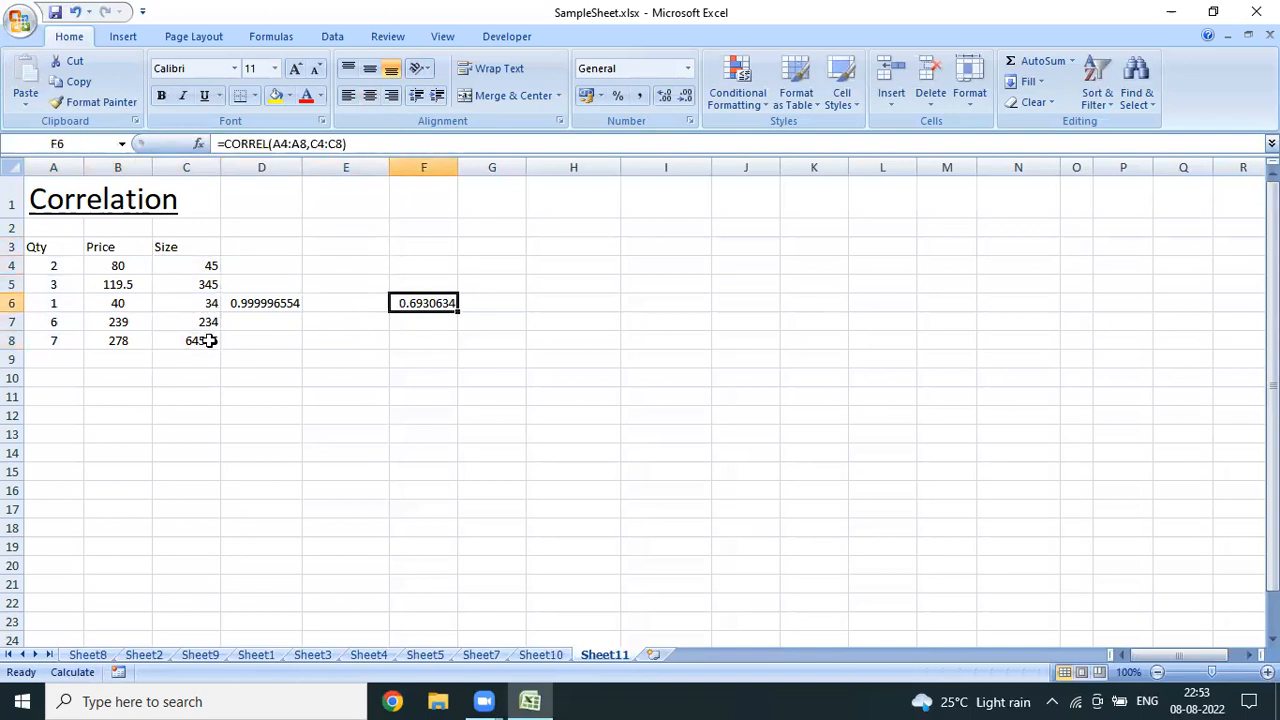
Recheck the Qty and Size data against the correlation in F6 and return to the data columns
key(Left)
key(Left)
key(Left)
key(Left)
key(Left)
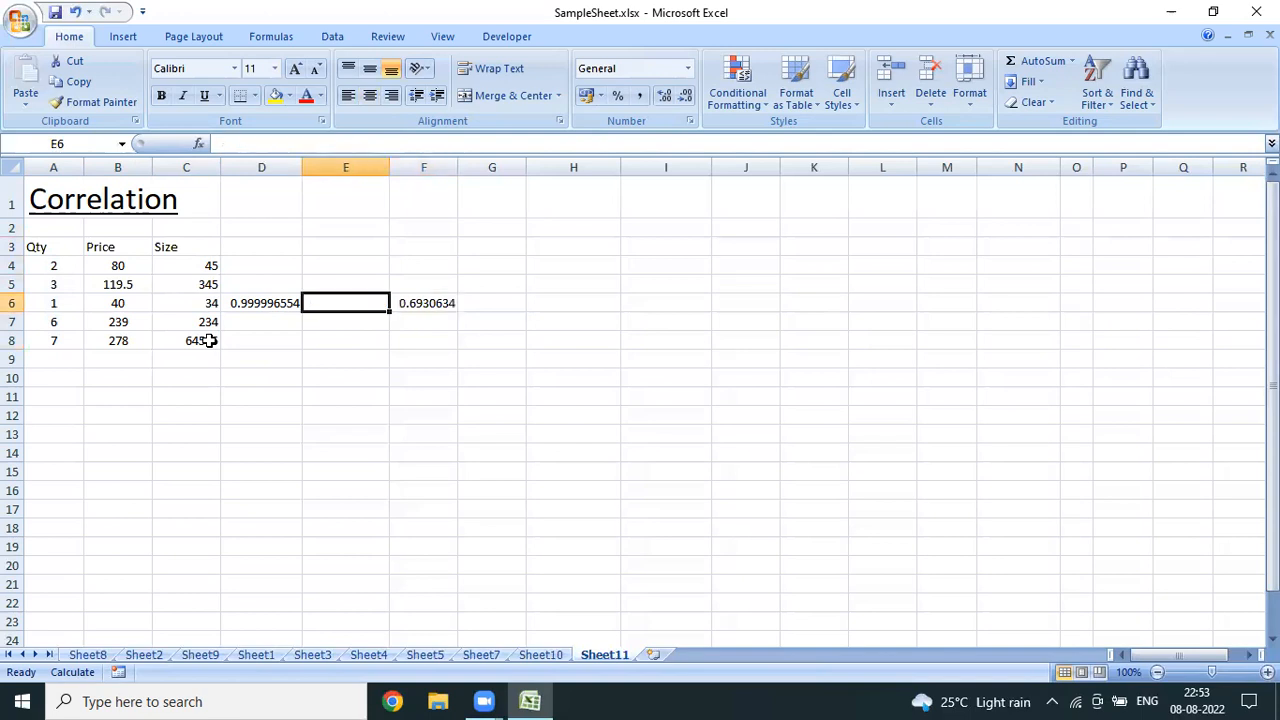
key(Up)
key(Up)
key(Up)
key(ctrl+shift+Down)
key(Right)
key(Right)
key(ctrl+shift+Down)
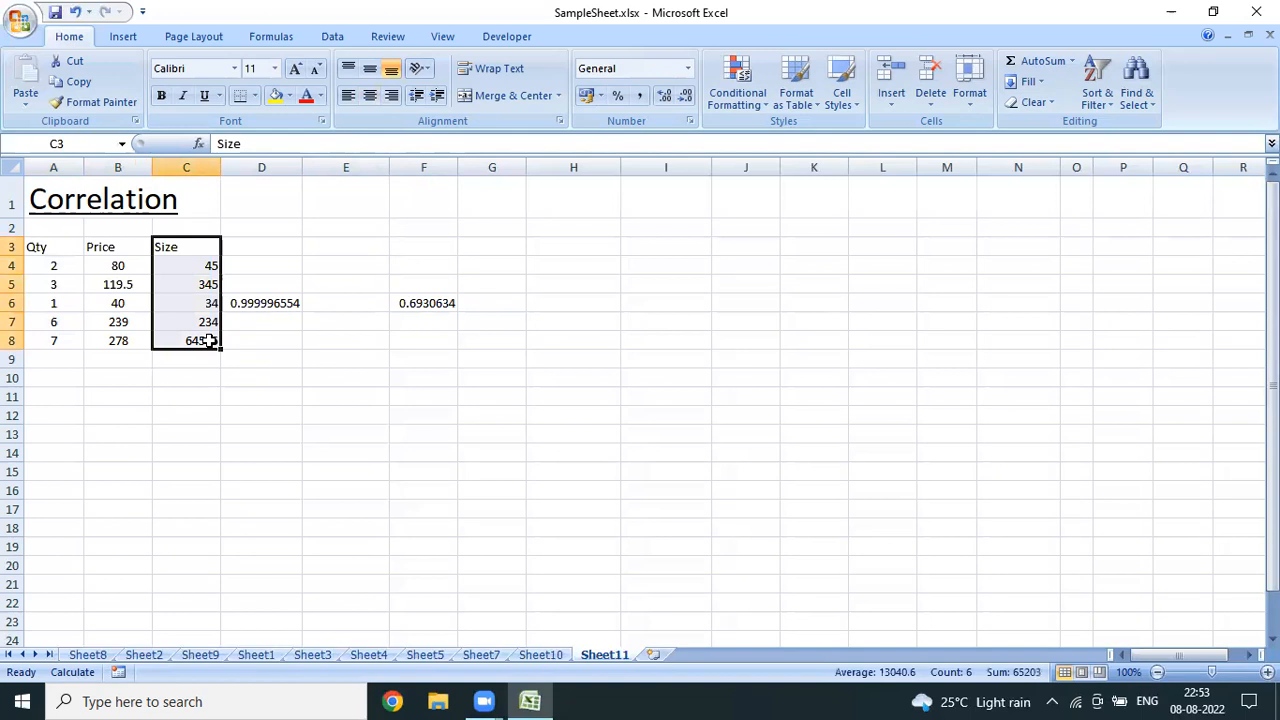
key(Down)
key(Down)
key(Down)
key(Right)
key(Right)
key(Right)
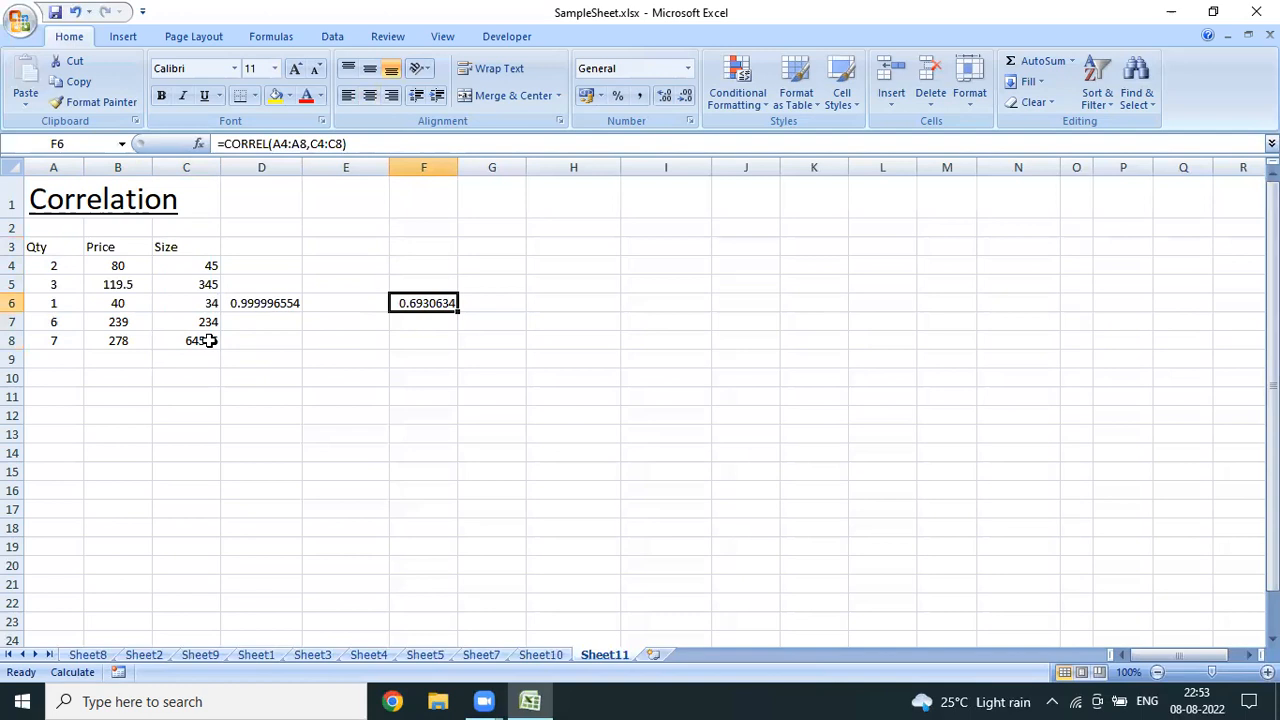
key(Left)
key(Left)
key(Left)
key(Left)
key(Left)
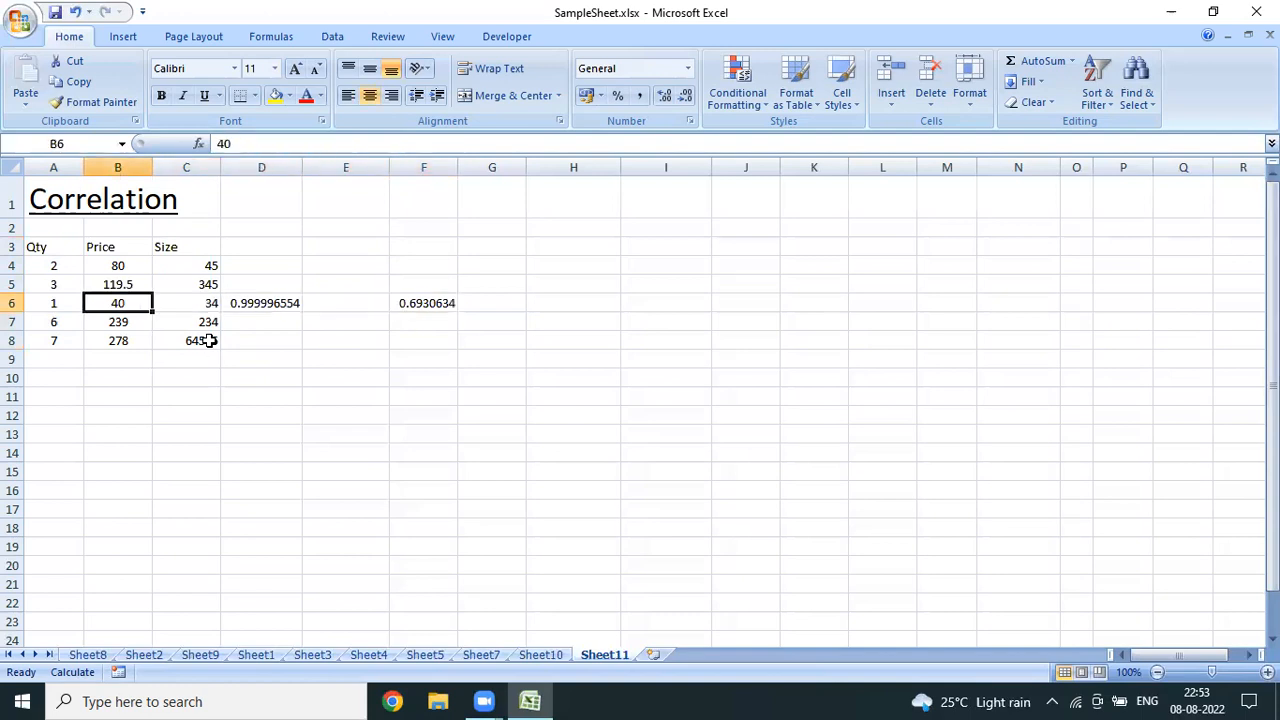
Trace the Qty and Price columns from their headings and inspect the quantity-price correlation in D6
key(Up)
key(Up)
key(Up)
key(ctrl+shift+Down)
key(Right)
key(ctrl+shift+Down)
key(Right)
key(Down)
key(Down)
key(Down)
key(Right)
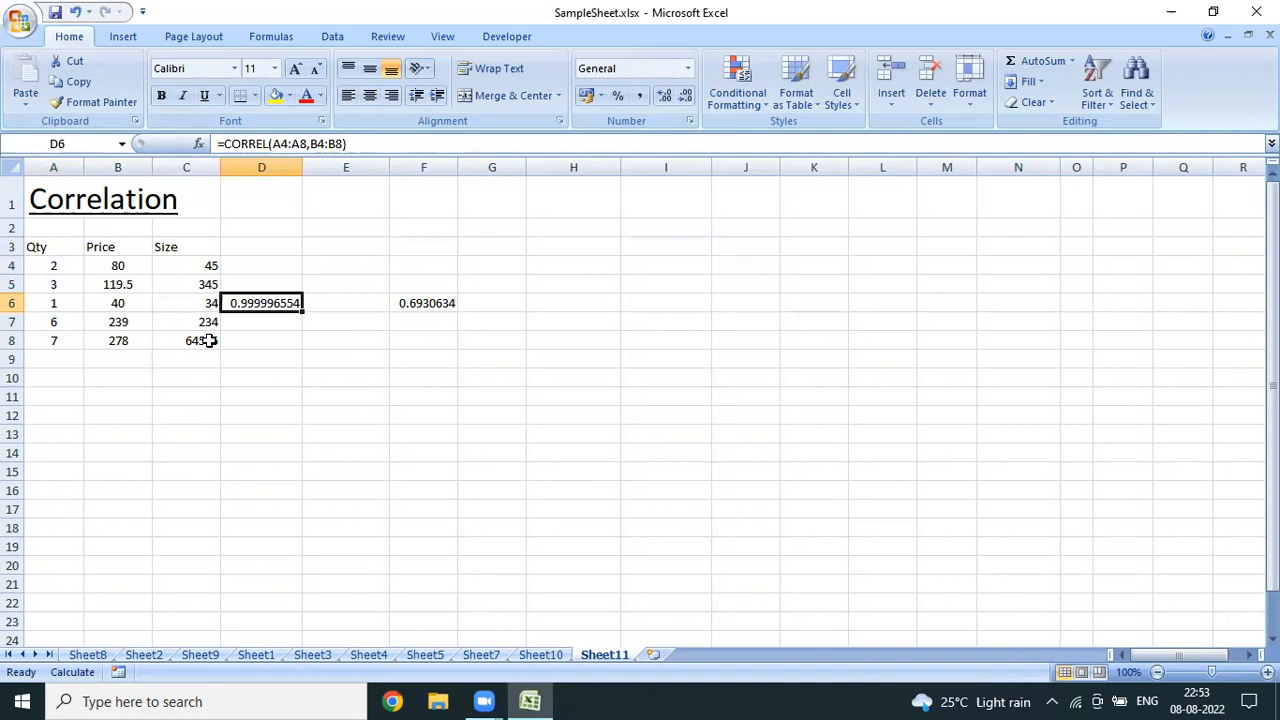
Review the Qty data, the whole table range and the Price data, starting from the headings in row 3
key(Up)
key(Up)
key(Up)
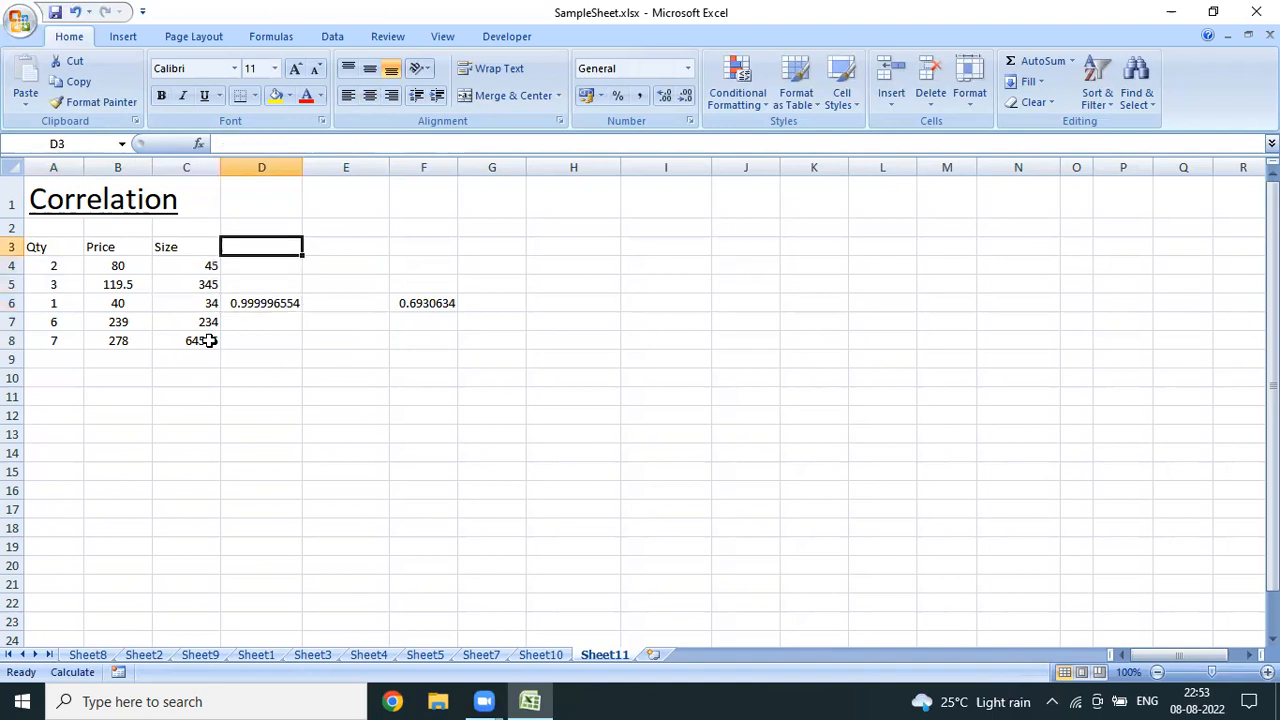
key(Left)
key(Left)
key(Left)
key(ctrl+shift+Down)
key(ctrl+shift+Right)
key(Right)
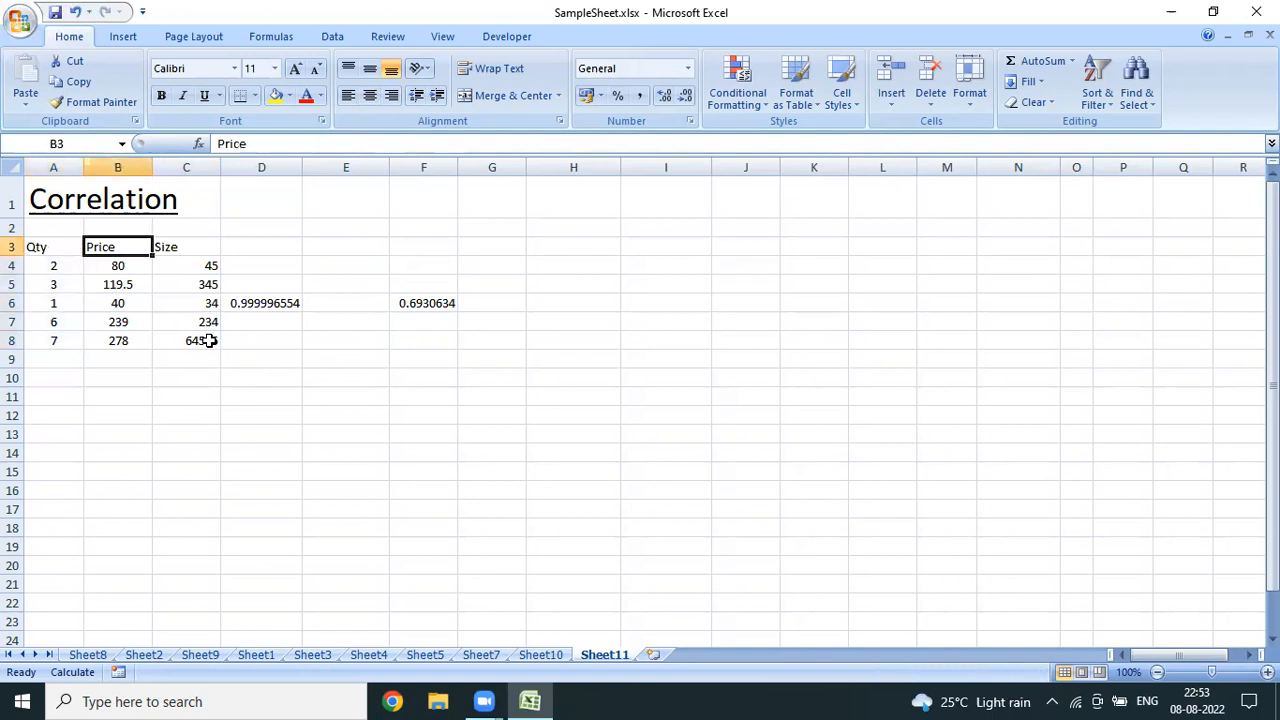
key(ctrl+shift+Down)
Compare the Qty, Price and Size headings in A3:C3 as the variables whose relationships are being examined
key(Left)
key(Right)
key(Right)
key(Left)
key(Left)
key(Right)
key(Right)
key(Left)
key(Left)
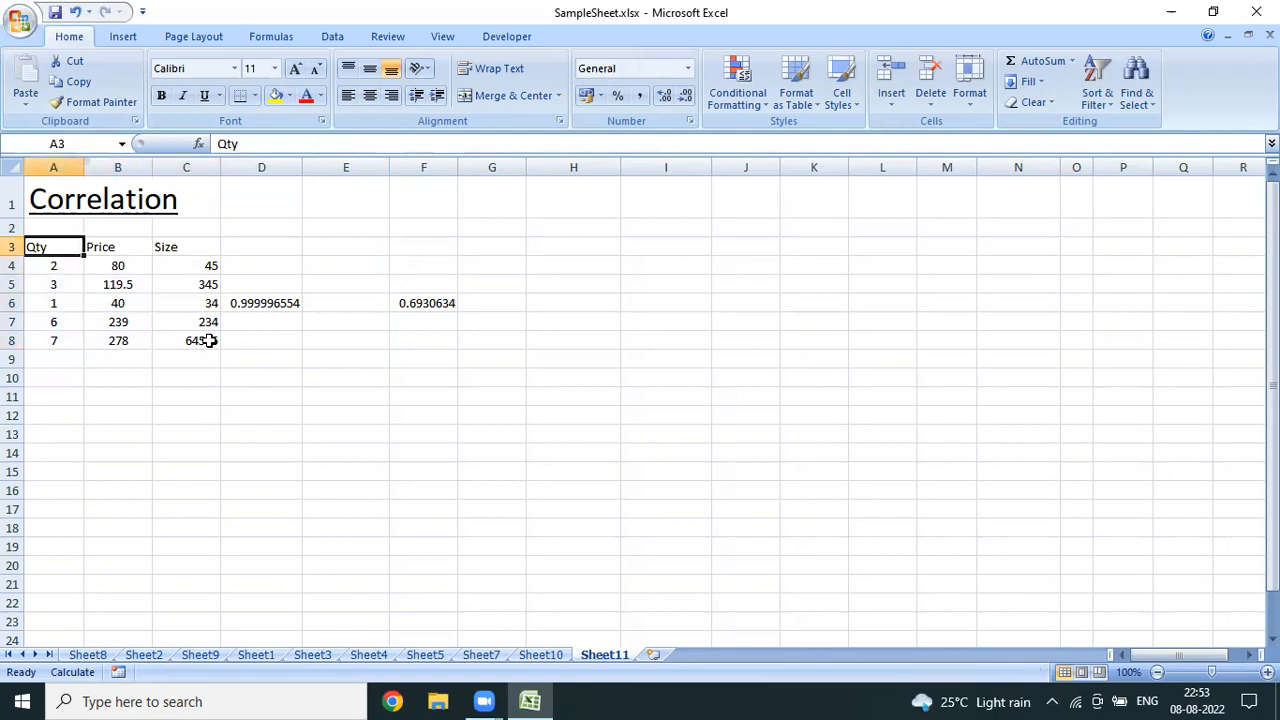
key(Right)
key(Right)
key(Left)
key(Left)
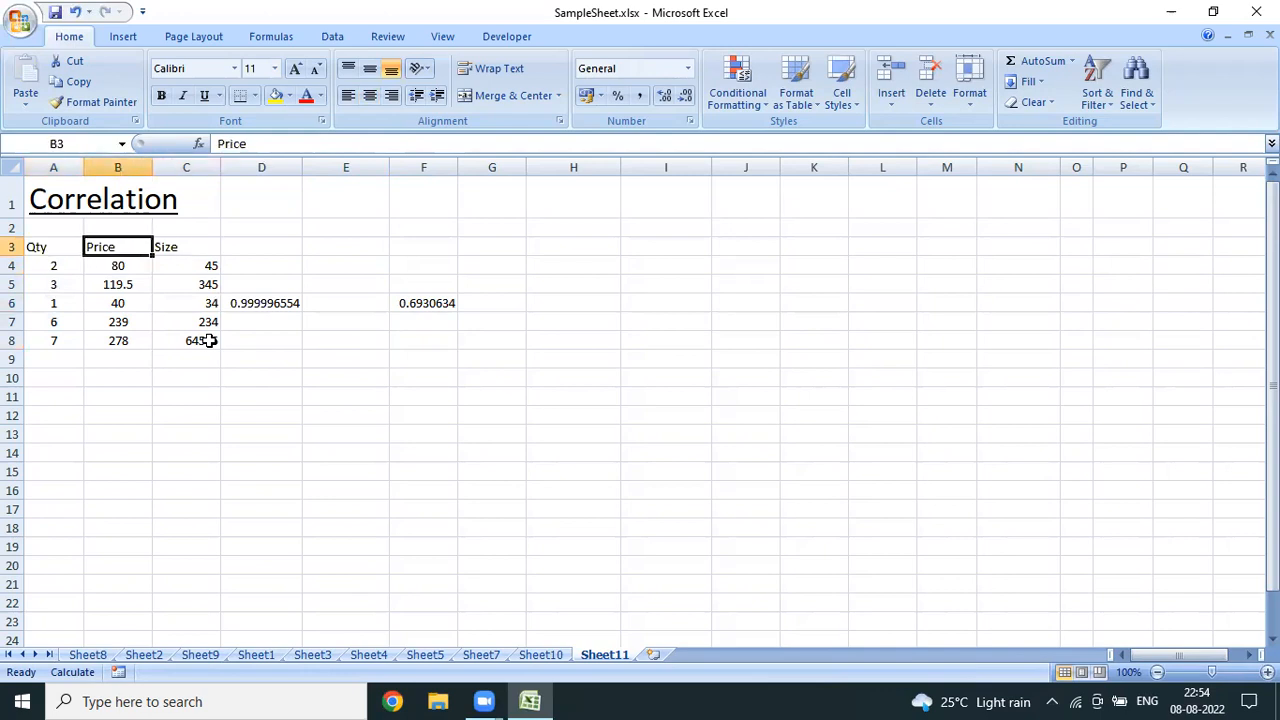
key(Right)
key(Right)
key(shift+Right)
key(shift+Left)
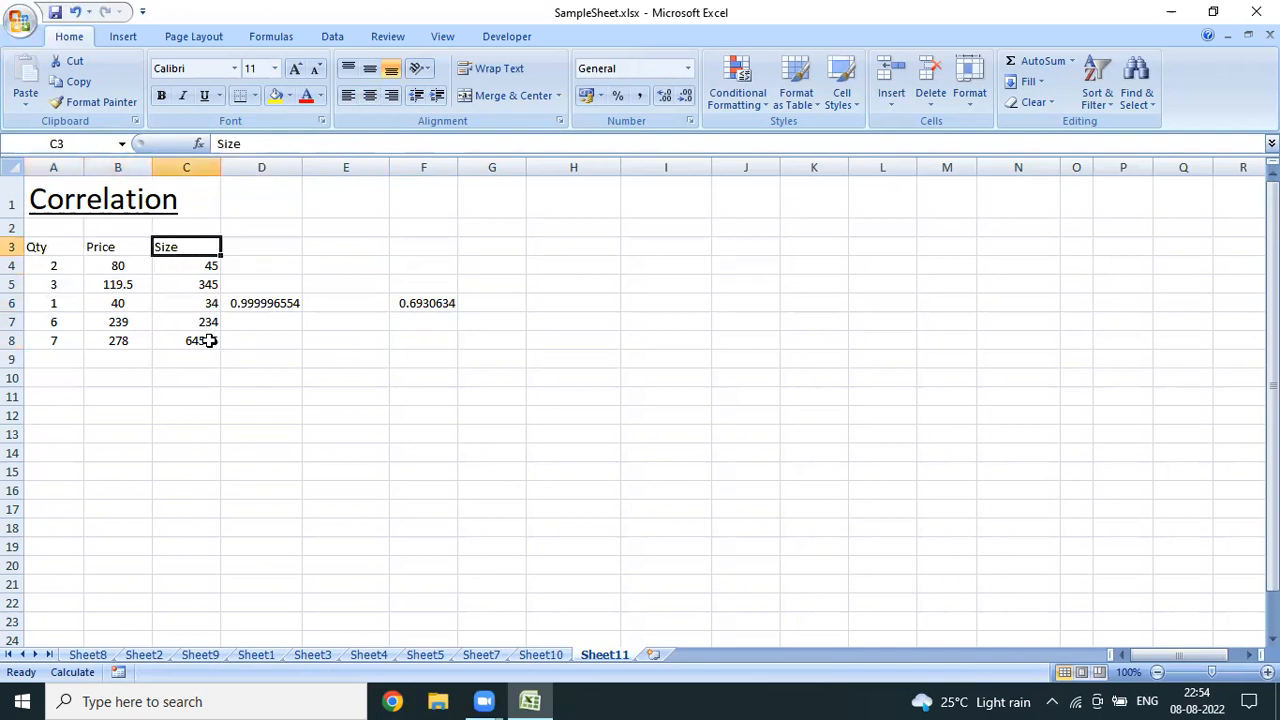
key(Left)
key(Left)
key(shift+Right)
key(shift+Right)
key(shift+Left)
key(shift+Left)
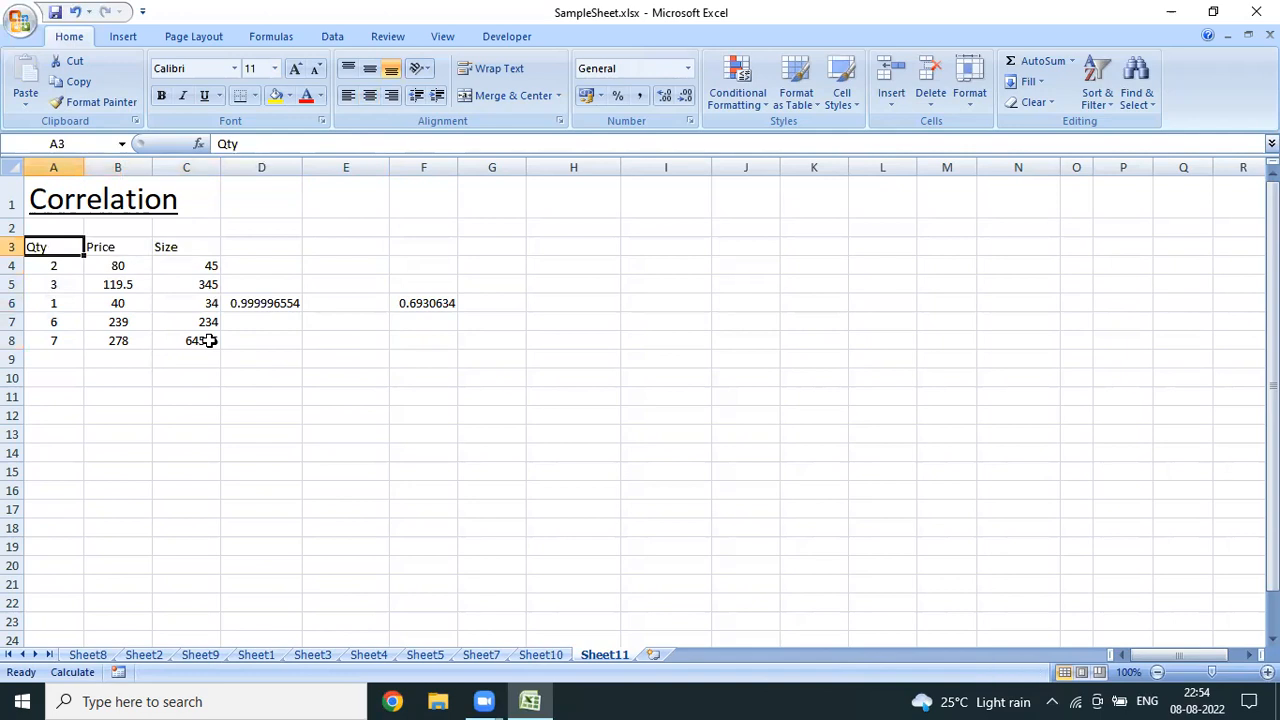
Examine the Qty column and the ranges used by the CORREL formula in D6, leaving the formula unedited
key(ctrl+shift+Down)
key(Right)
key(Right)
key(Right)
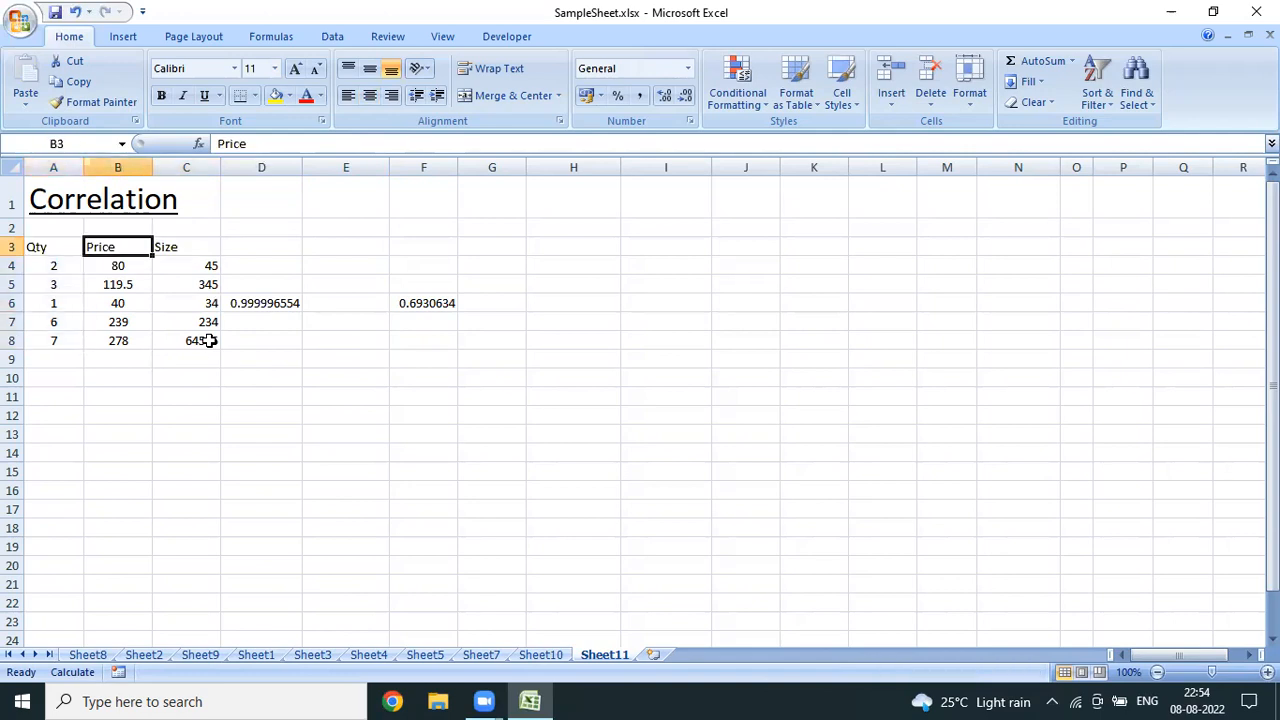
key(Down)
key(Down)
key(Down)
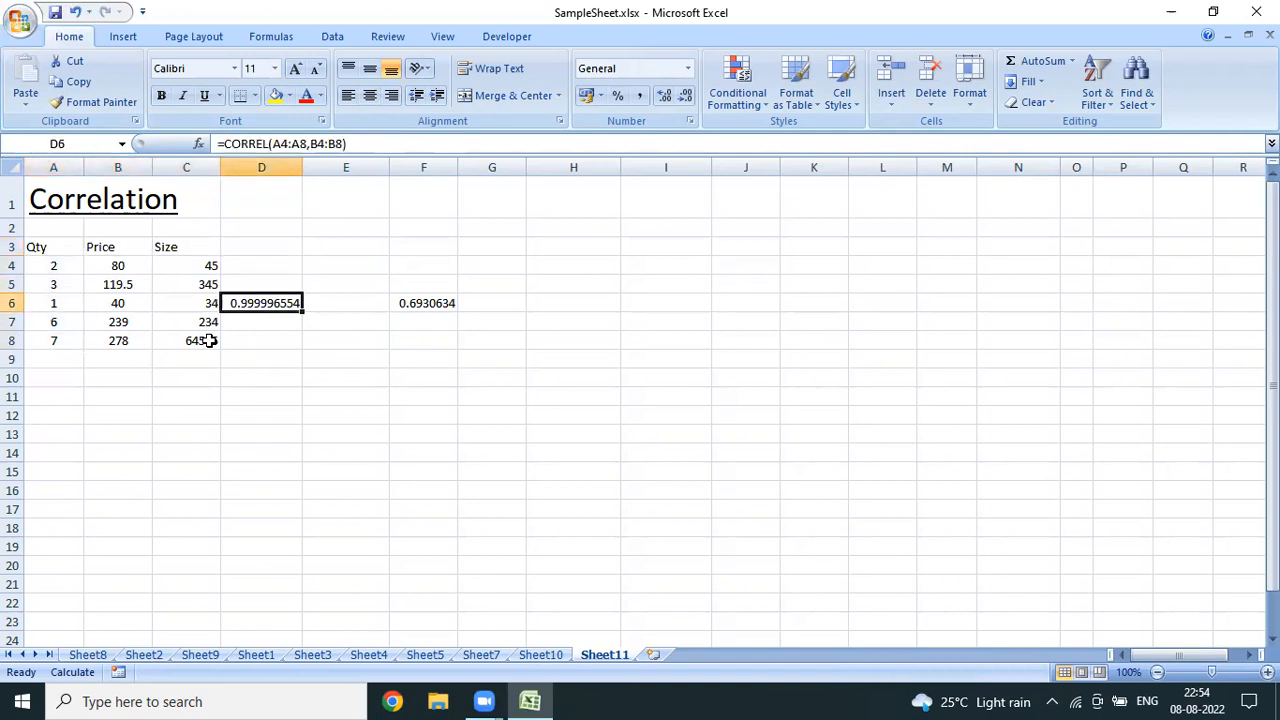
key(Up)
key(Down)
key(F2)
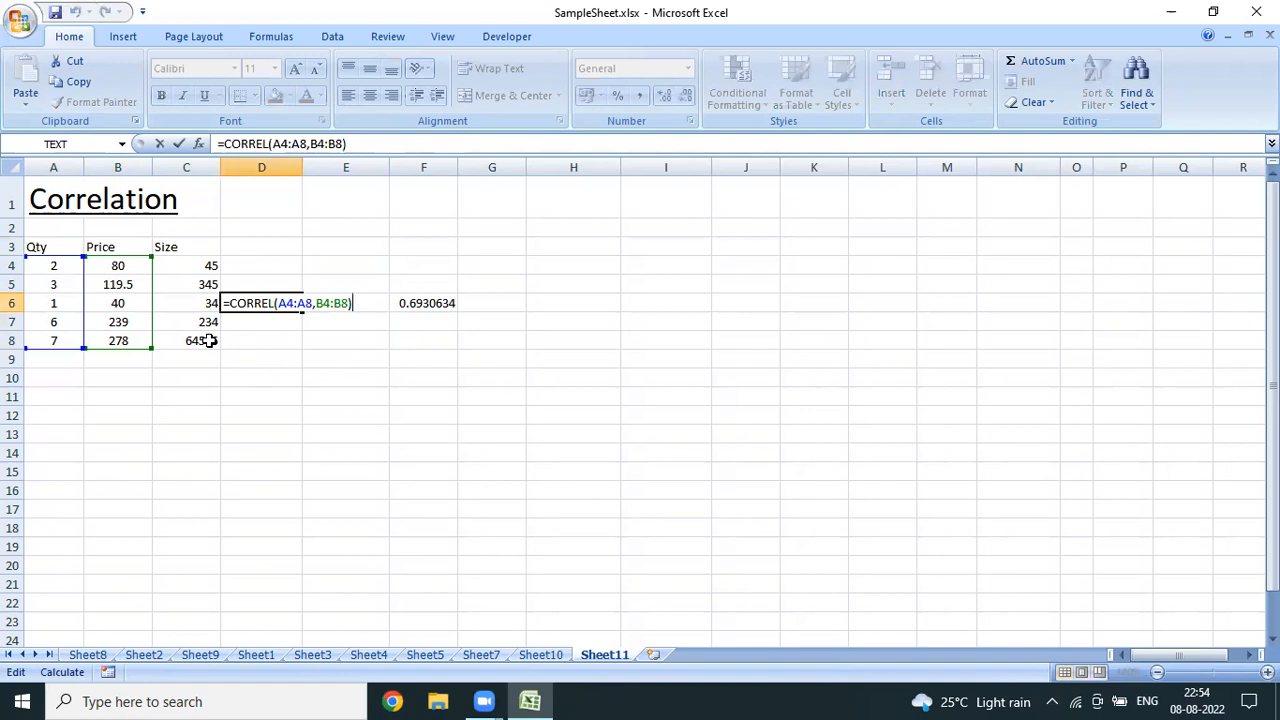
key(Escape)
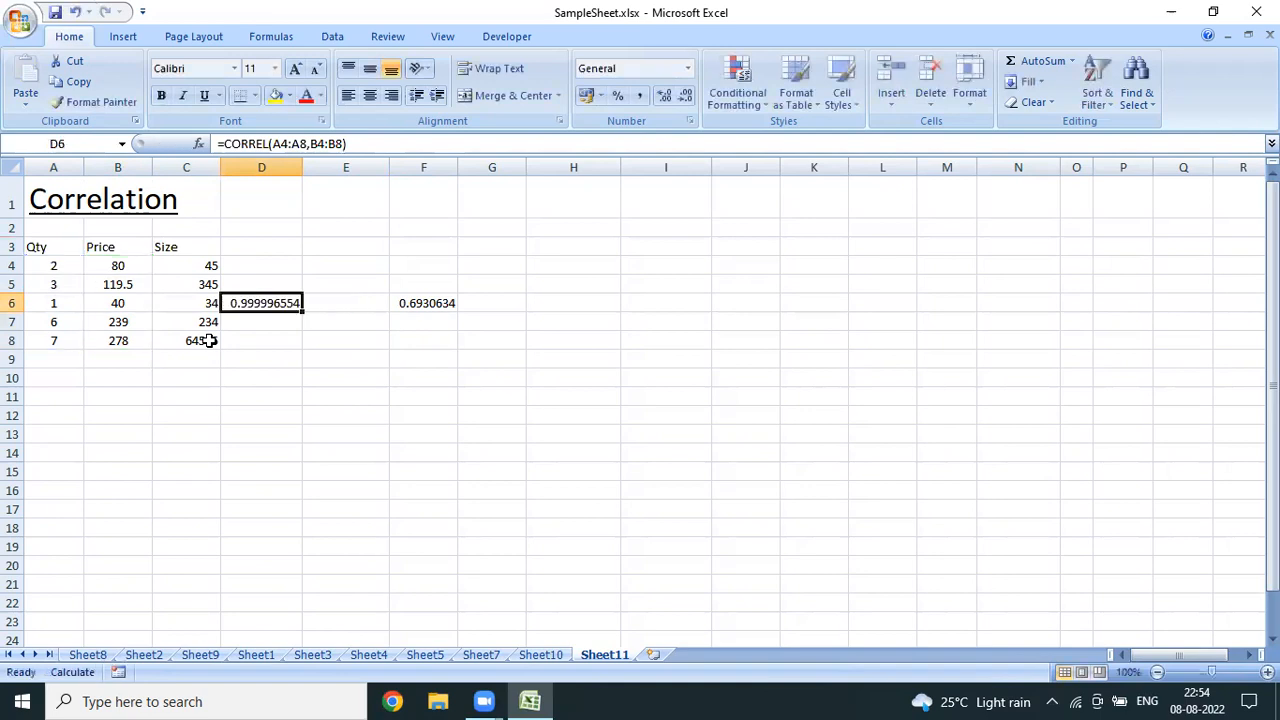
Revisit the Qty data and examine the ranges used by the quantity-size CORREL formula in F6
key(Down)
key(Left)
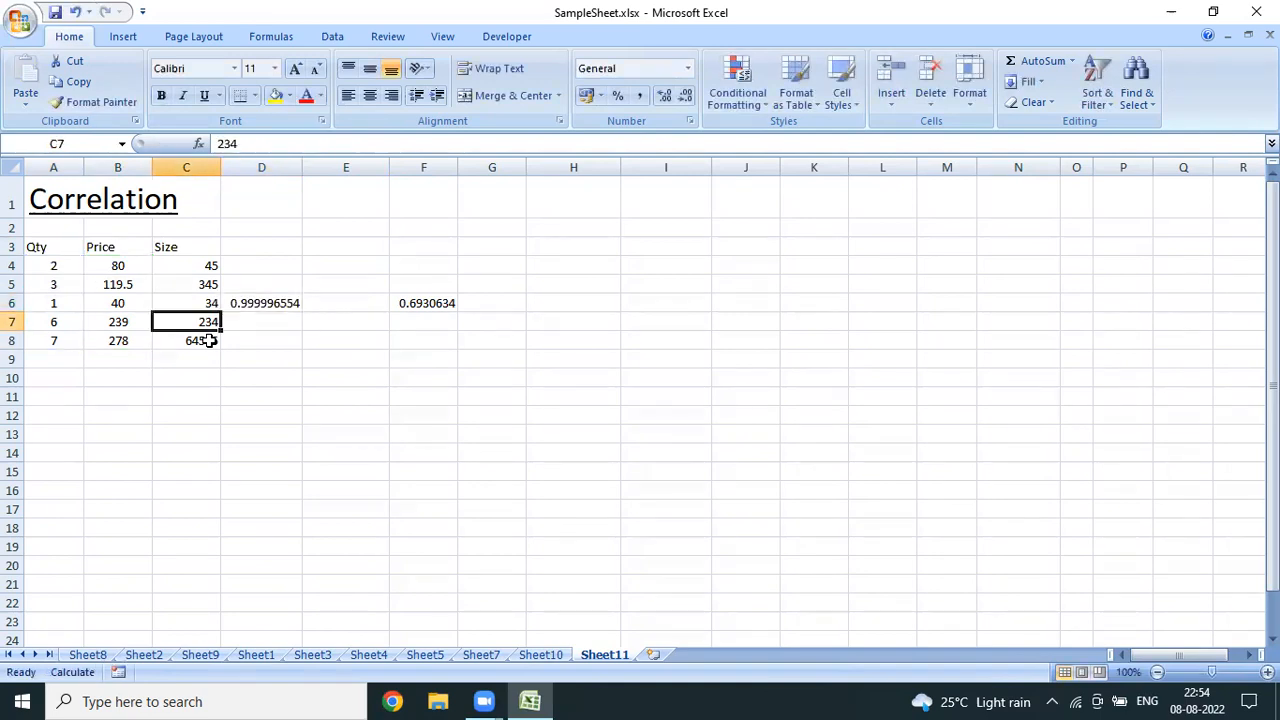
key(Left)
key(Left)
key(Up)
key(Up)
key(Up)
key(Up)
key(Down)
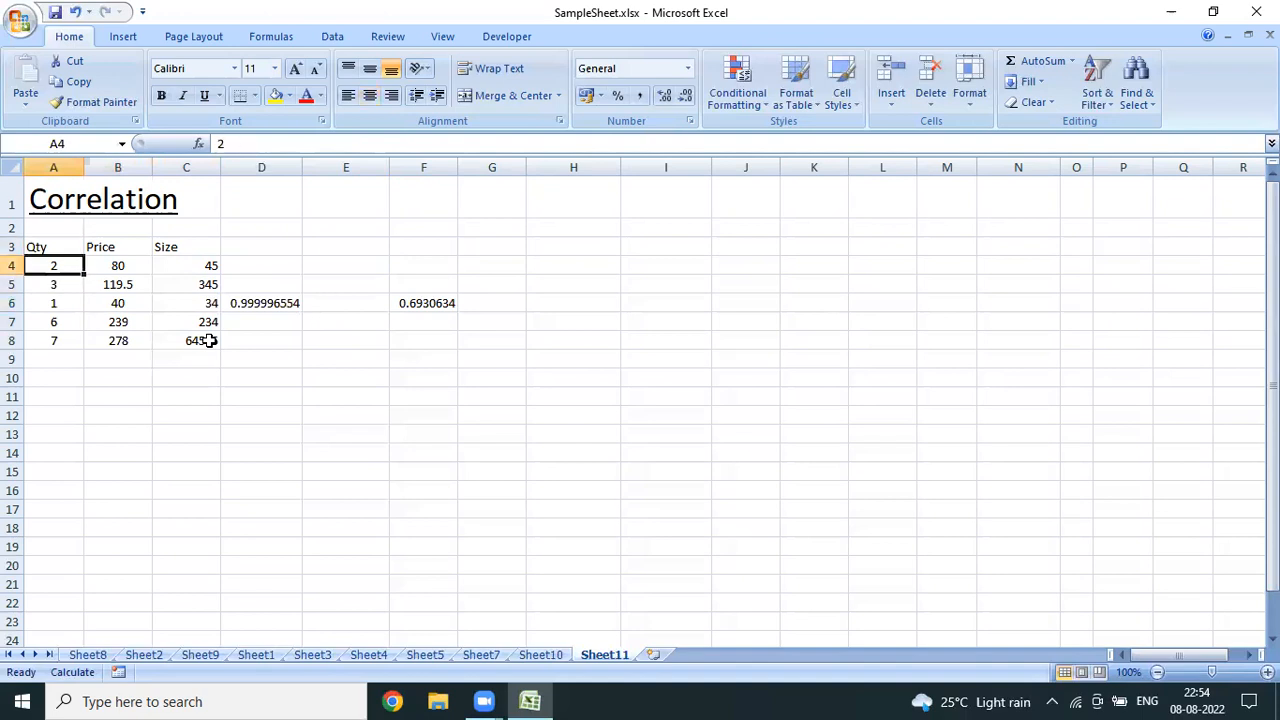
key(Down)
key(Right)
key(Right)
key(Right)
key(Right)
key(Right)
key(Down)
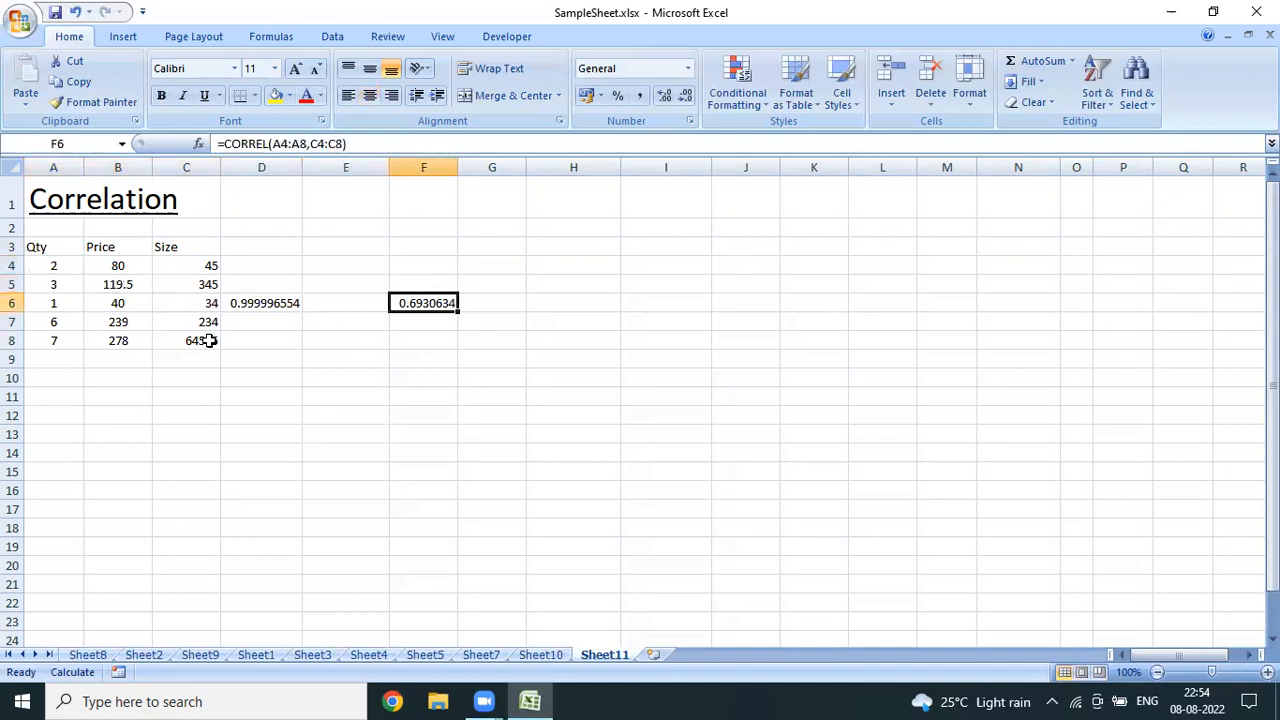
key(F2)
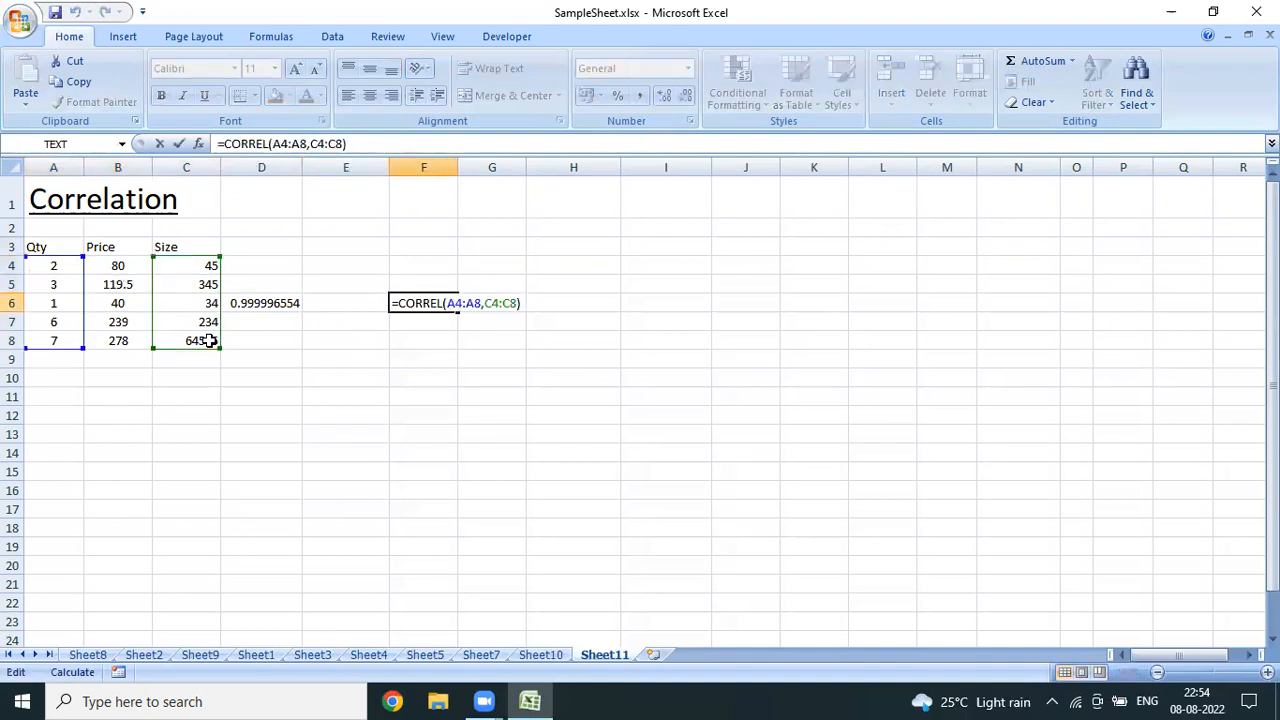
key(ctrl+Return)
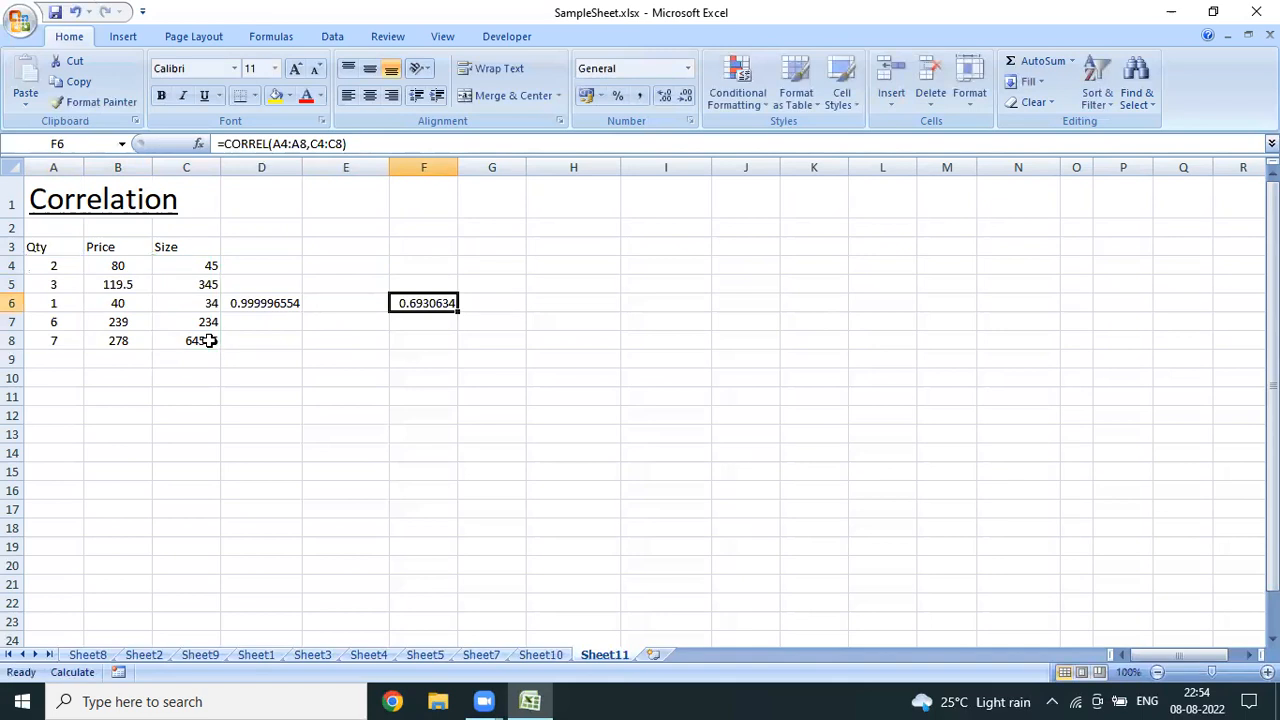